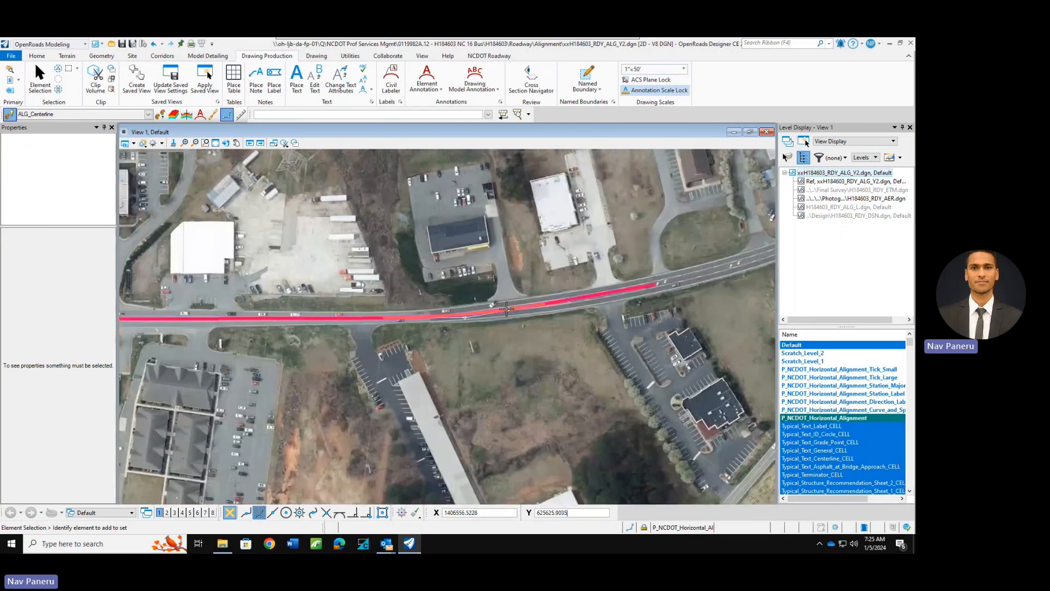
Turn off the Default level in the alignment file and inspect the red alignment along the road.
{"action": "scroll", "coordinate": [497, 314], "scroll_direction": "up", "scroll_amount": 1}
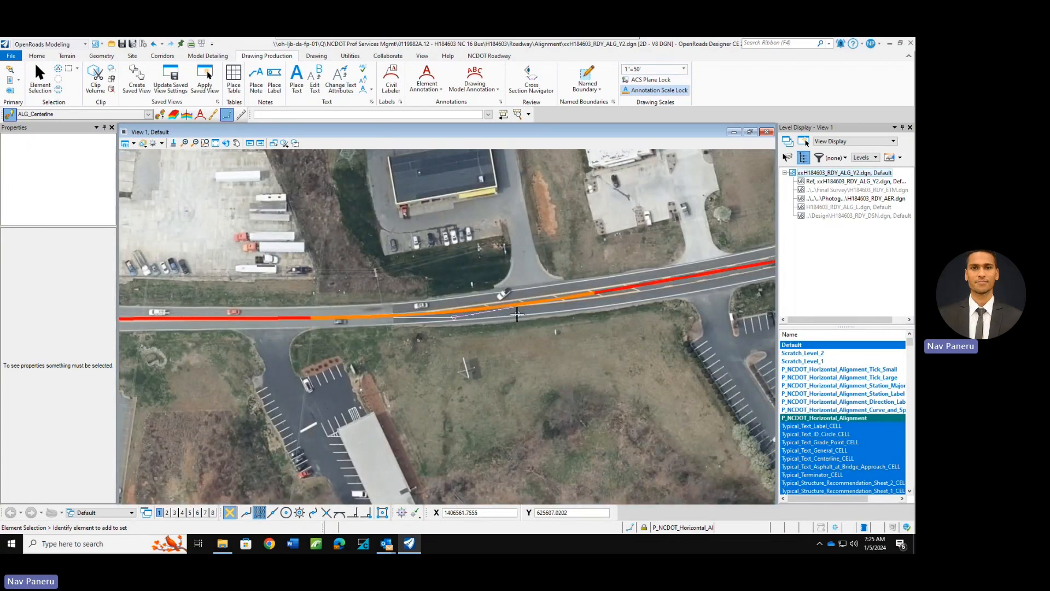
{"action": "scroll", "coordinate": [517, 313], "scroll_direction": "up", "scroll_amount": 1}
{"action": "right_click", "coordinate": [822, 383]}
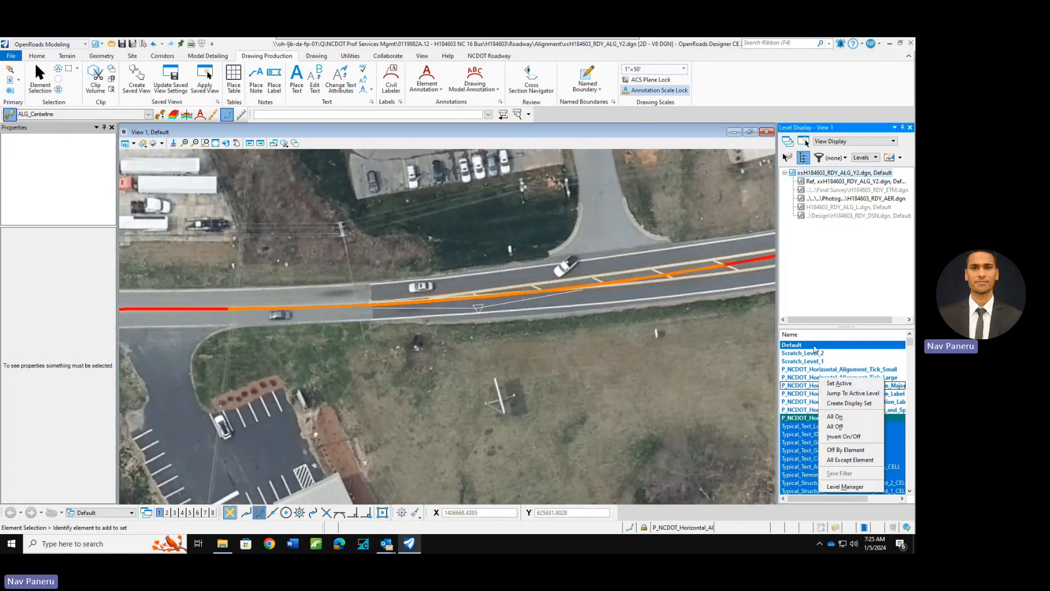
{"action": "left_click", "coordinate": [813, 345]}
{"action": "scroll", "coordinate": [530, 331], "scroll_direction": "down", "scroll_amount": 5}
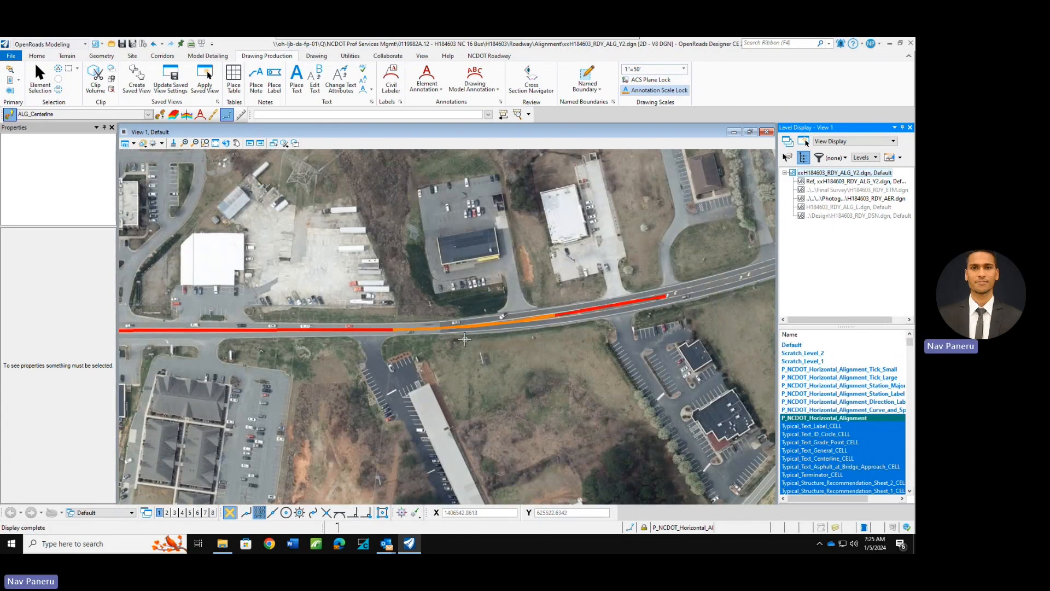
{"action": "scroll", "coordinate": [426, 341], "scroll_direction": "down", "scroll_amount": 1}
{"action": "scroll", "coordinate": [405, 337], "scroll_direction": "down", "scroll_amount": 1}
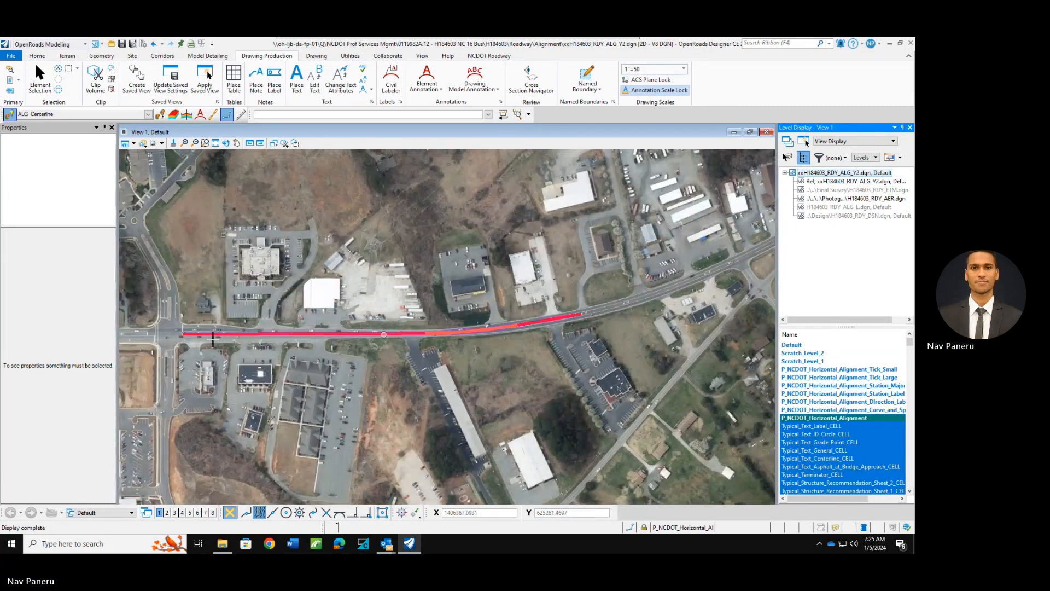
{"action": "scroll", "coordinate": [185, 333], "scroll_direction": "up", "scroll_amount": 2}
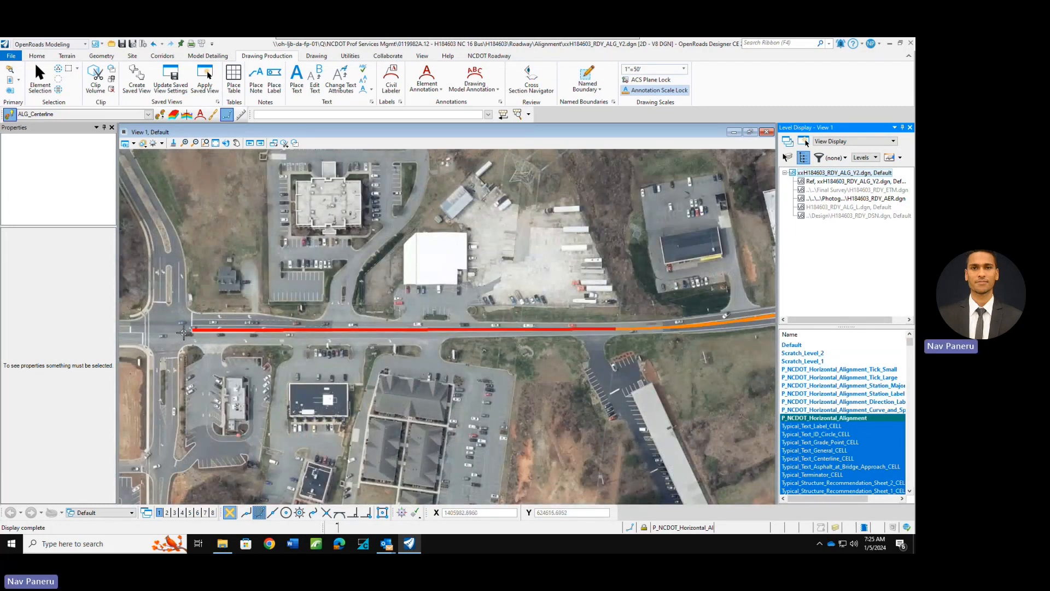
Review the attached reference files and highlight the Final Survey H184603_RDY_ETM.dgn reference.
{"action": "left_click", "coordinate": [41, 57]}
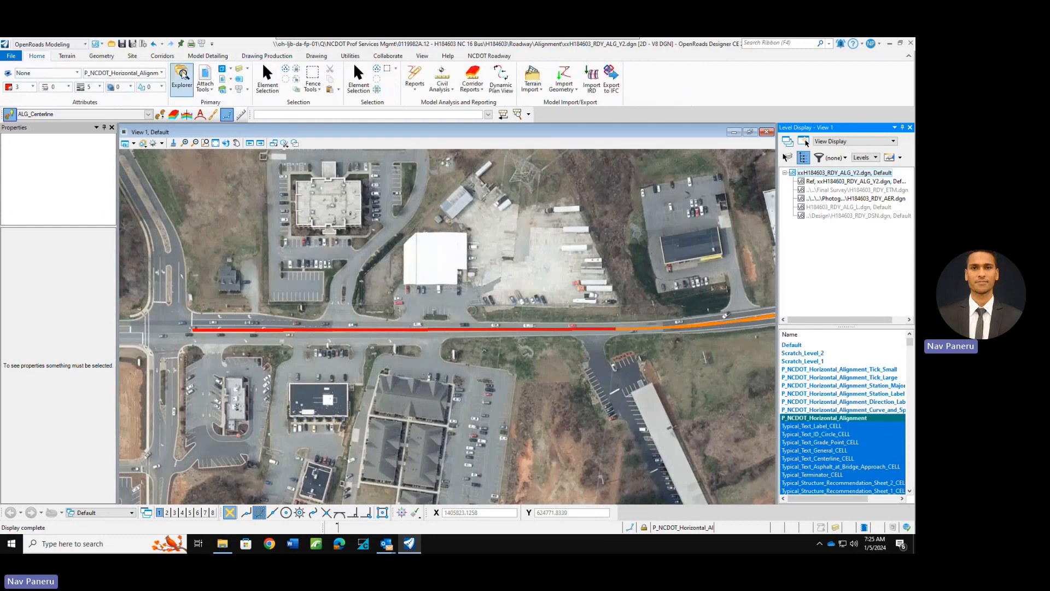
{"action": "left_click", "coordinate": [267, 76]}
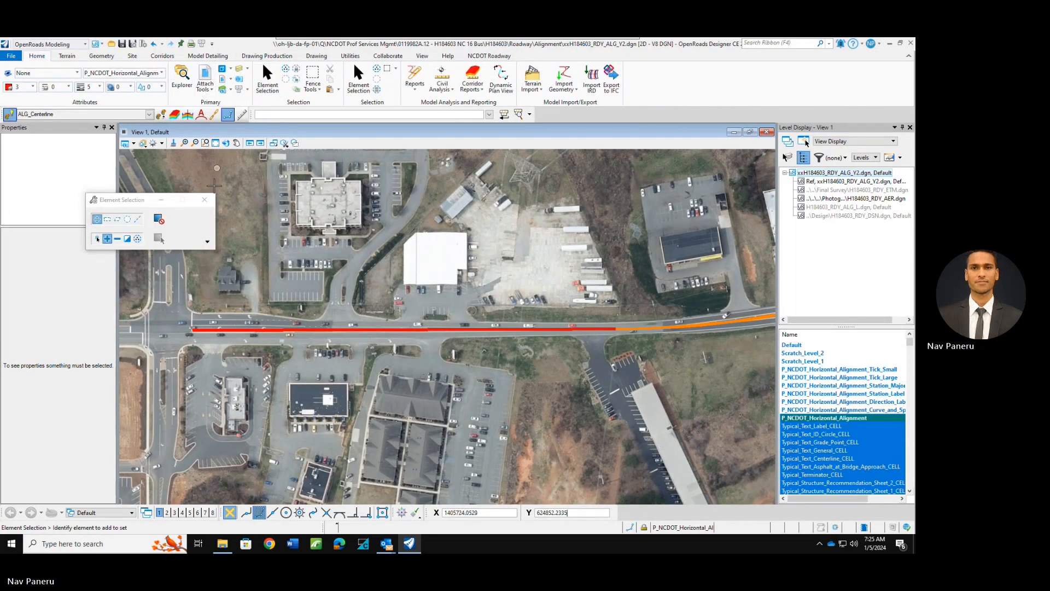
{"action": "left_click", "coordinate": [205, 200]}
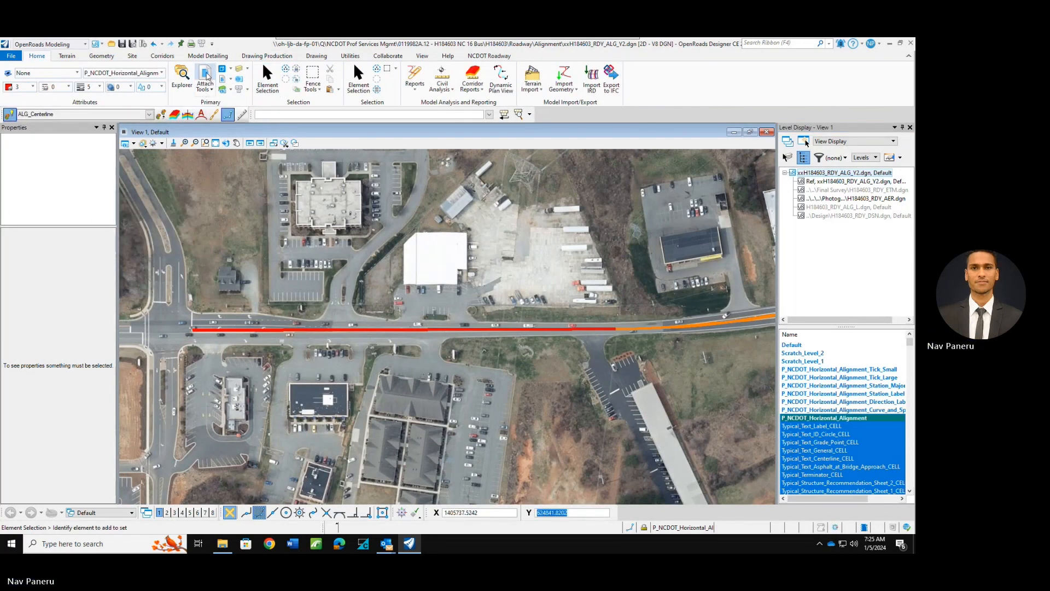
{"action": "left_click", "coordinate": [205, 77]}
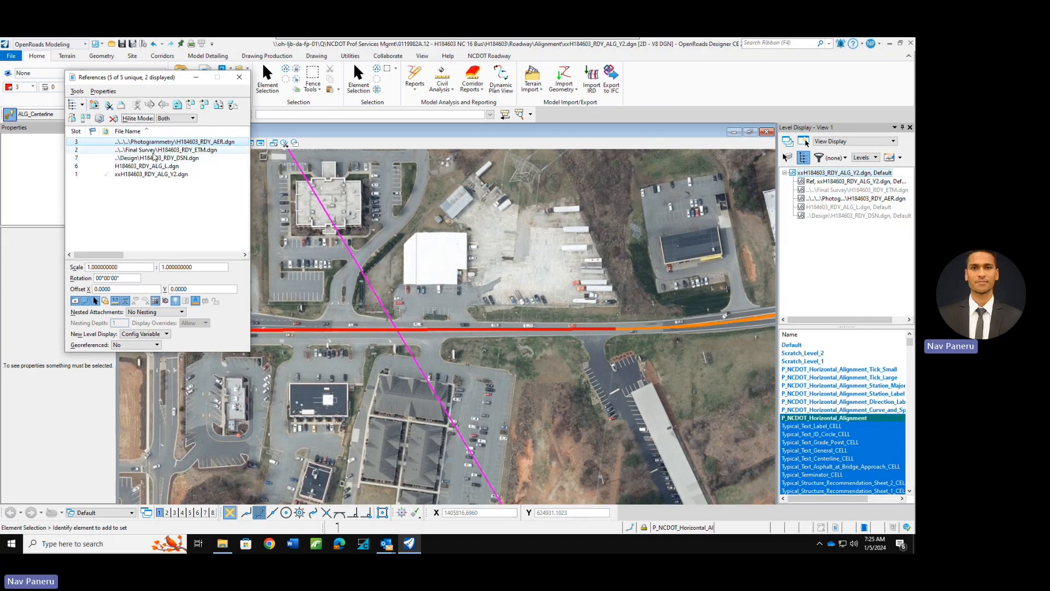
{"action": "left_click", "coordinate": [140, 152]}
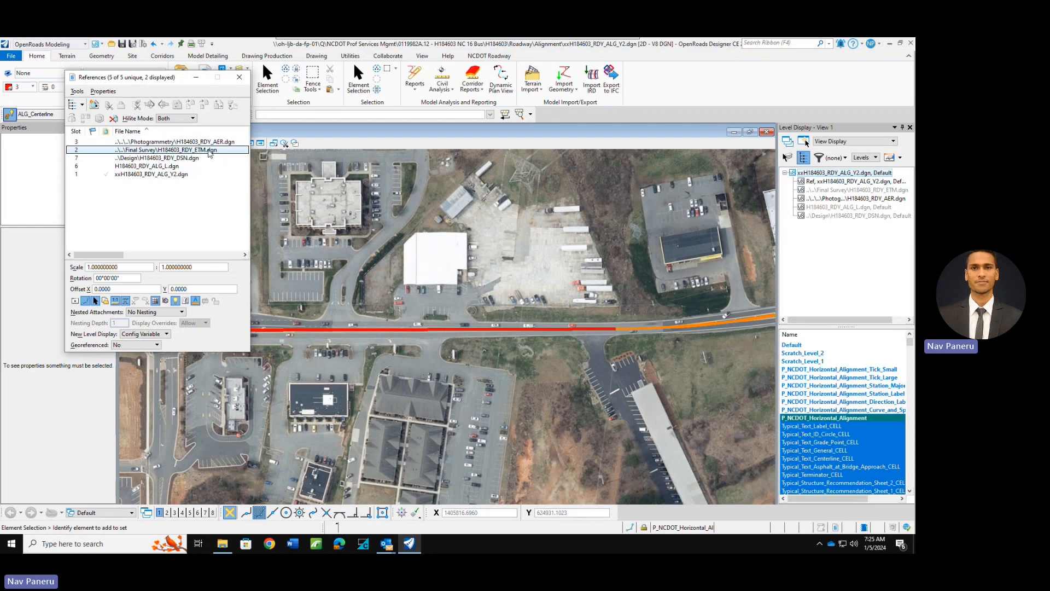
{"action": "left_click", "coordinate": [239, 77]}
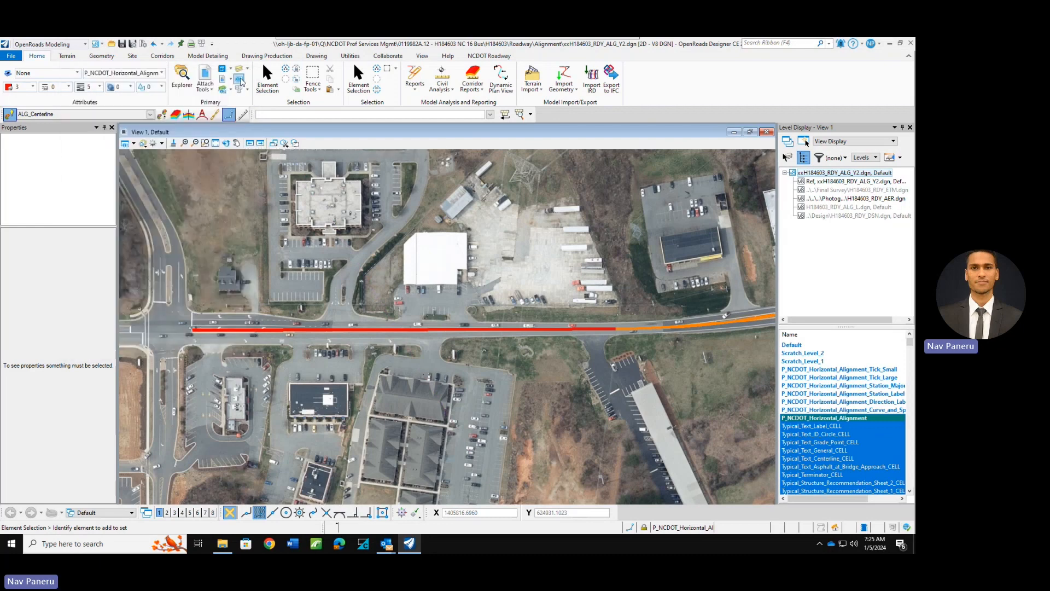
Turn on the display of the Final Survey H184603_RDY_ETM.dgn reference.
{"action": "left_click", "coordinate": [886, 189]}
{"action": "right_click", "coordinate": [885, 190]}
{"action": "left_click", "coordinate": [857, 221]}
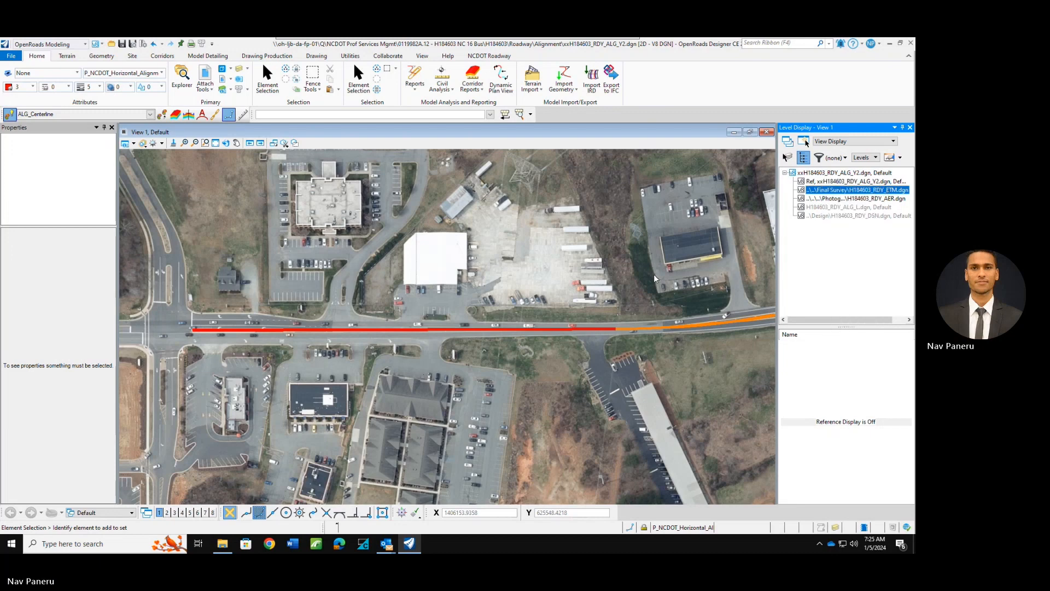
Clear the active terrain model and set the referenced Point Cloud terrain model as active again.
{"action": "left_click", "coordinate": [278, 83]}
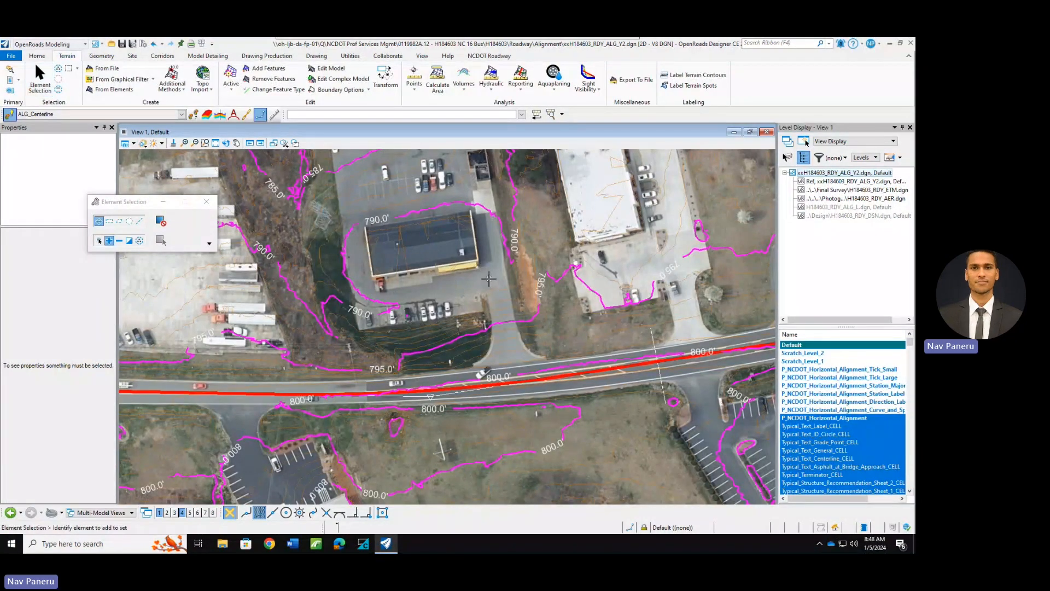
{"action": "scroll", "coordinate": [488, 279], "scroll_direction": "up", "scroll_amount": 2}
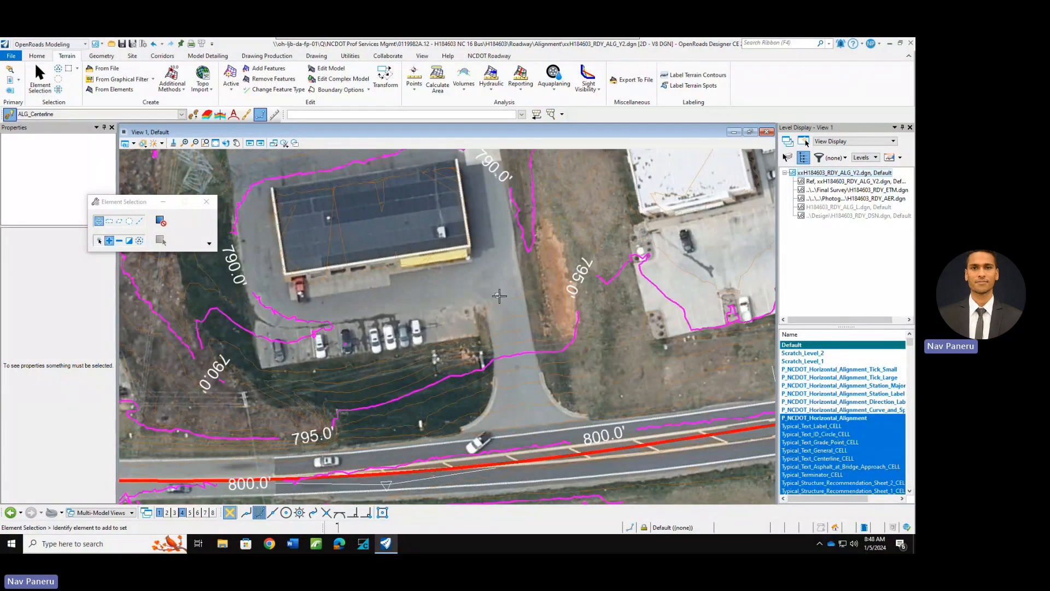
{"action": "right_click", "coordinate": [505, 300]}
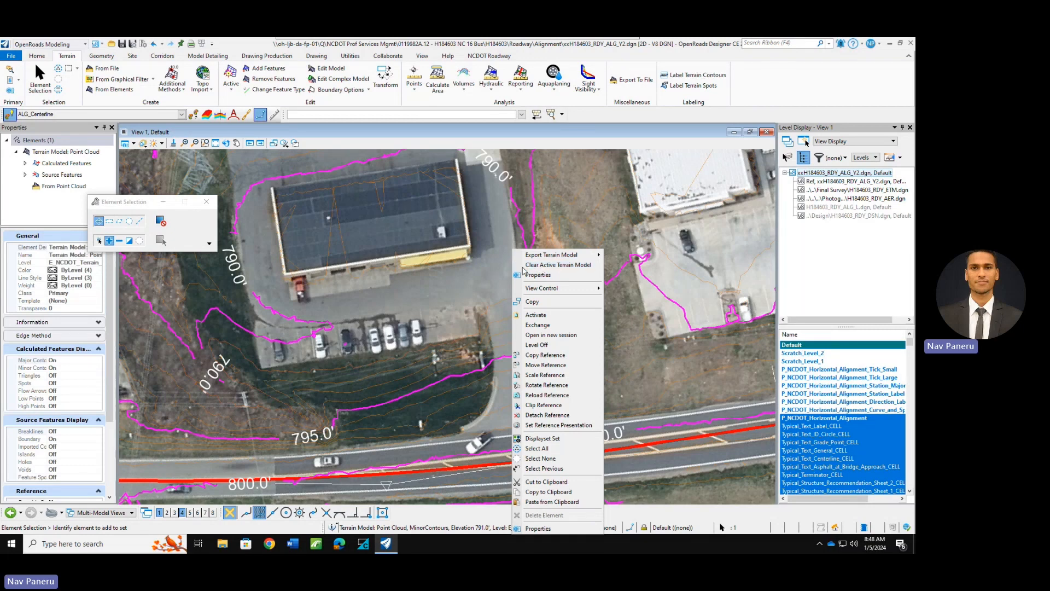
{"action": "left_click", "coordinate": [539, 265]}
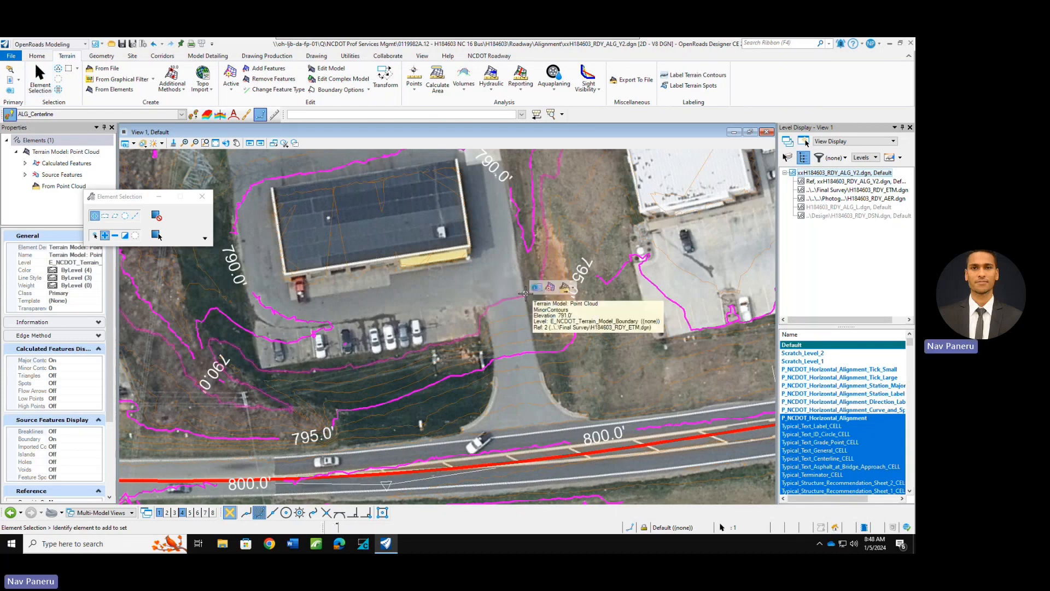
{"action": "right_click", "coordinate": [525, 293]}
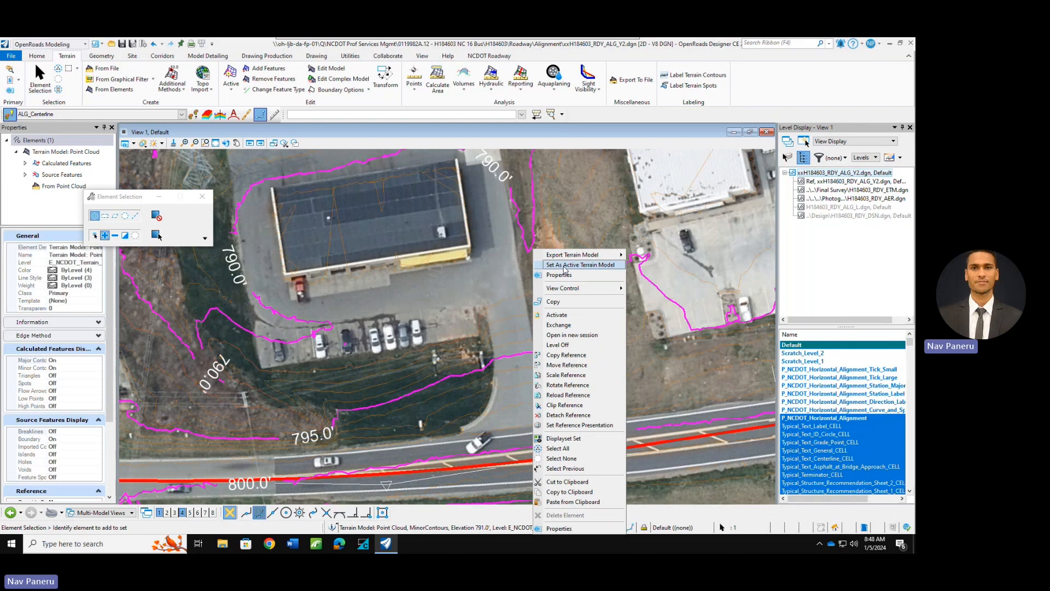
{"action": "left_click", "coordinate": [565, 266]}
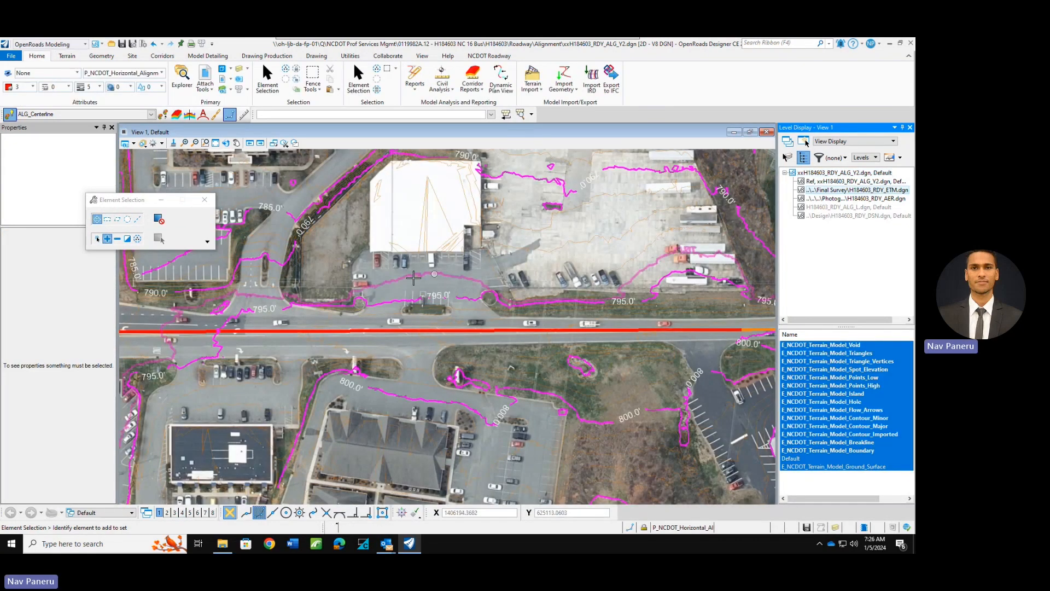
Arrange the views as 2 Views Plan/Profile and open a dynamic profile of the red road alignment in View 4.
{"action": "right_click", "coordinate": [341, 236]}
{"action": "mouse_move", "coordinate": [356, 241]}
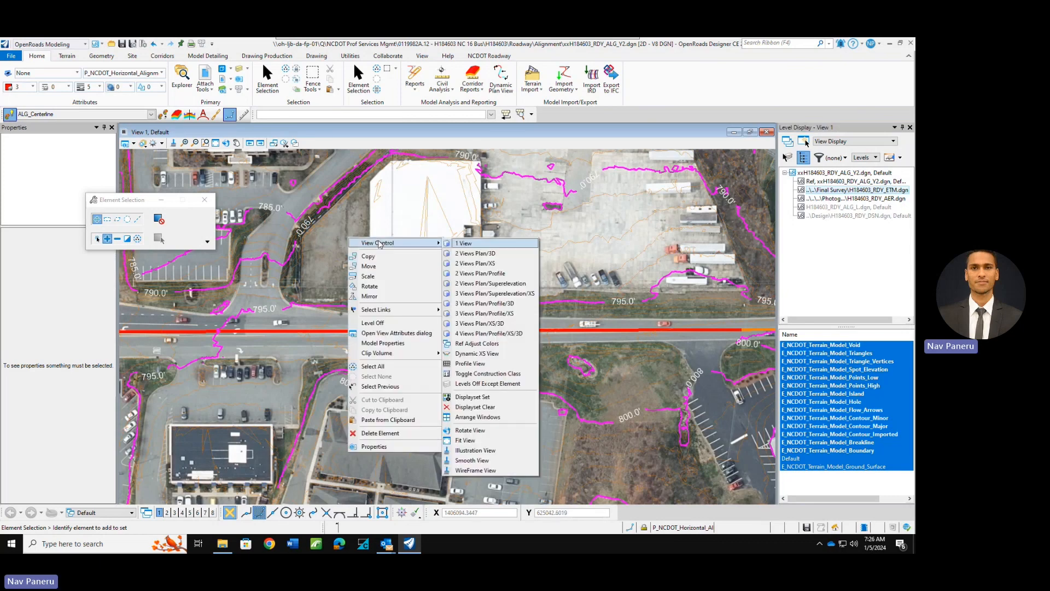
{"action": "left_click", "coordinate": [485, 274]}
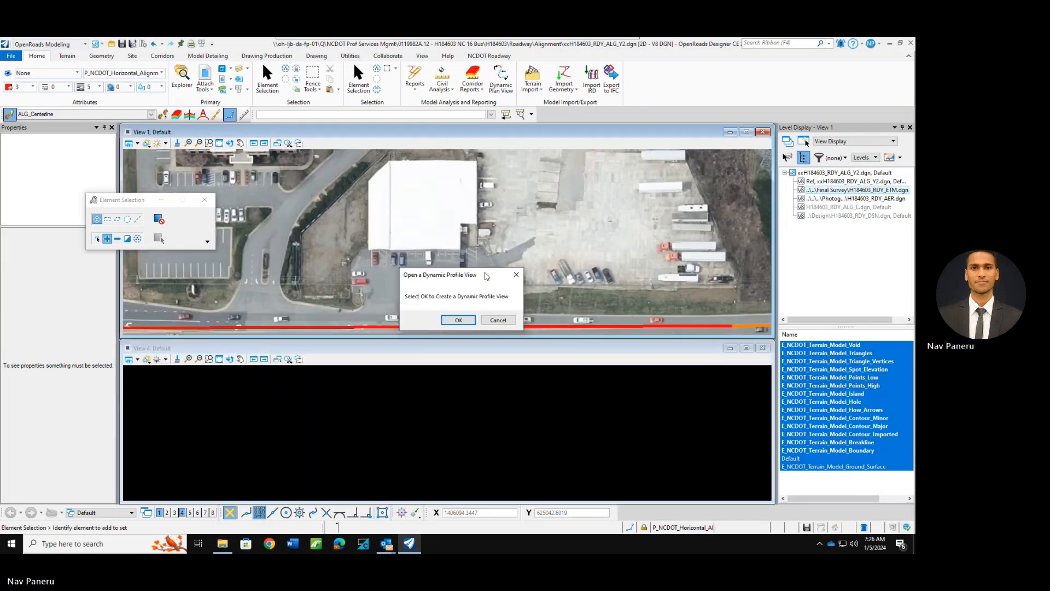
{"action": "left_click", "coordinate": [459, 319]}
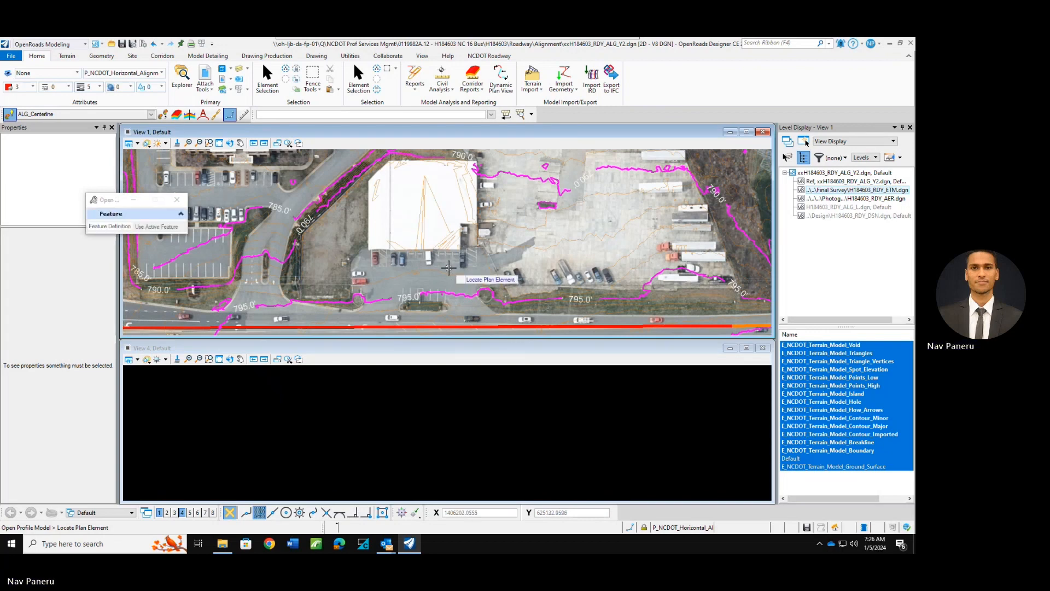
{"action": "scroll", "coordinate": [422, 306], "scroll_direction": "down", "scroll_amount": 2}
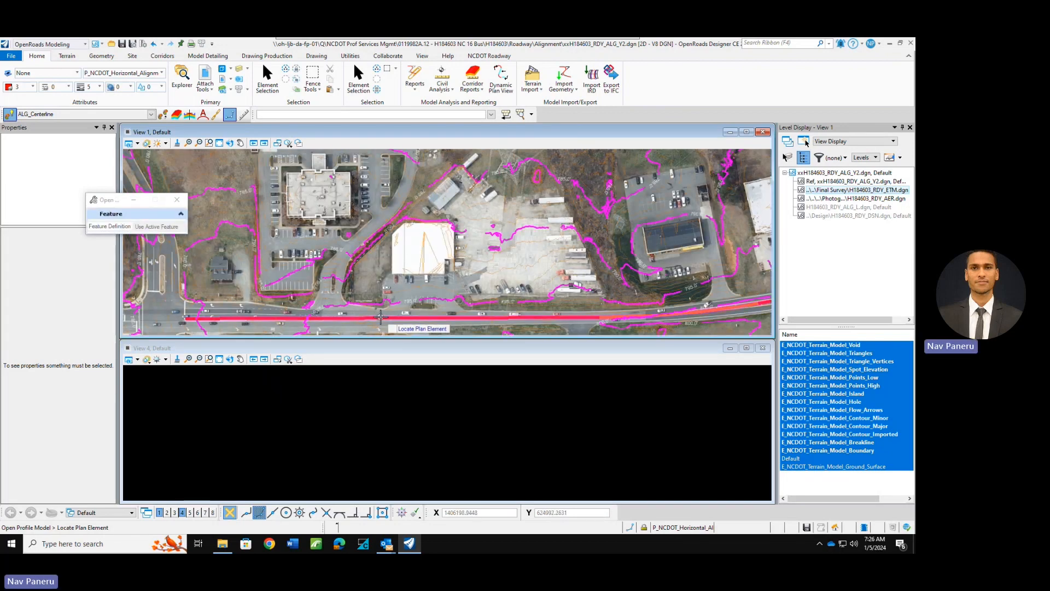
{"action": "left_click", "coordinate": [381, 316]}
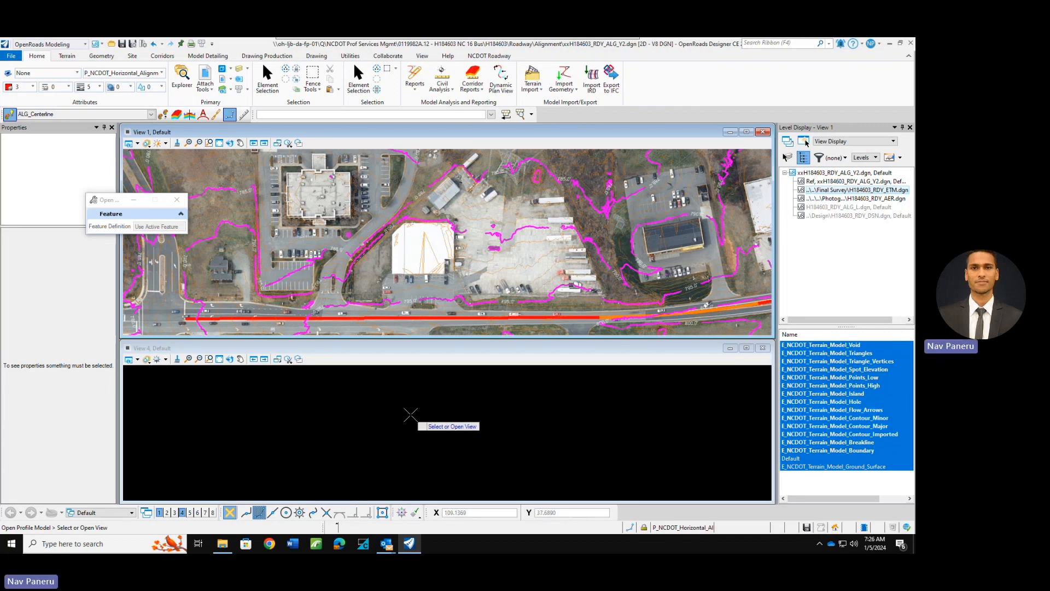
{"action": "left_click", "coordinate": [409, 415]}
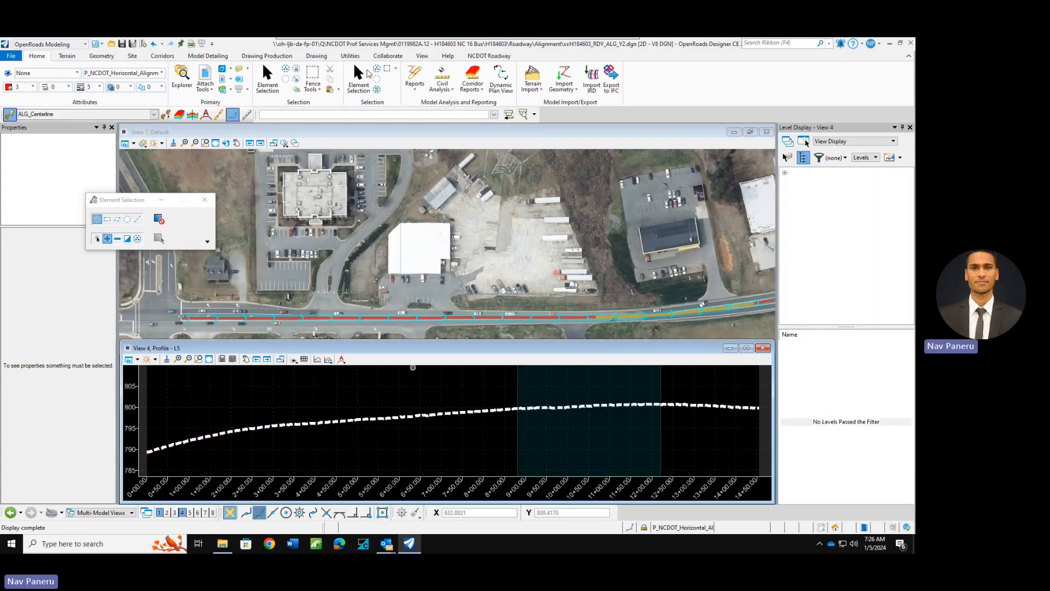
Set the vertical exaggeration of the View 4 profile to 5.
{"action": "scroll", "coordinate": [450, 403], "scroll_direction": "down", "scroll_amount": 2}
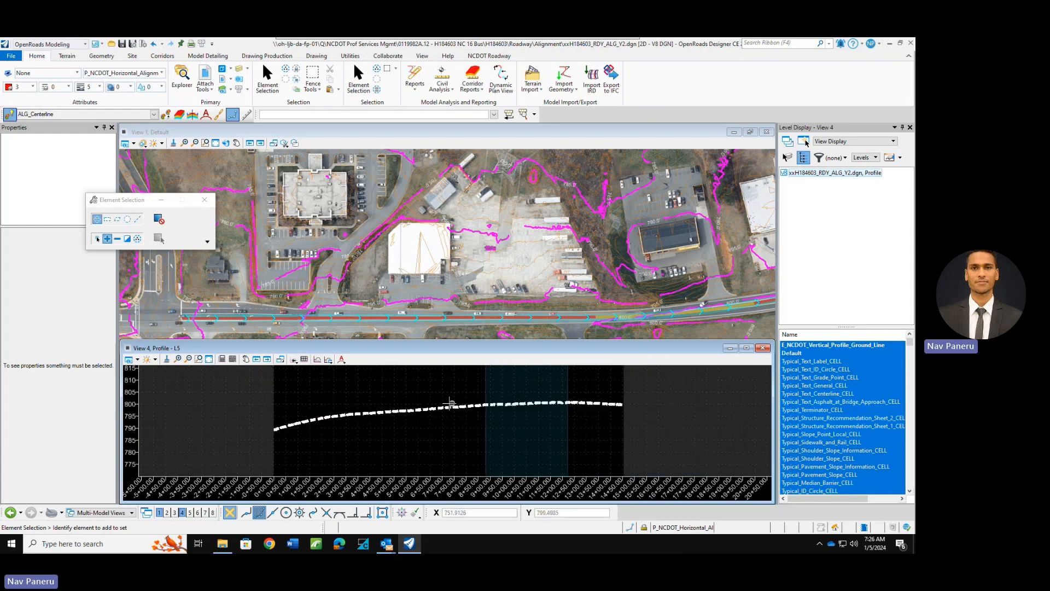
{"action": "scroll", "coordinate": [382, 417], "scroll_direction": "up", "scroll_amount": 2}
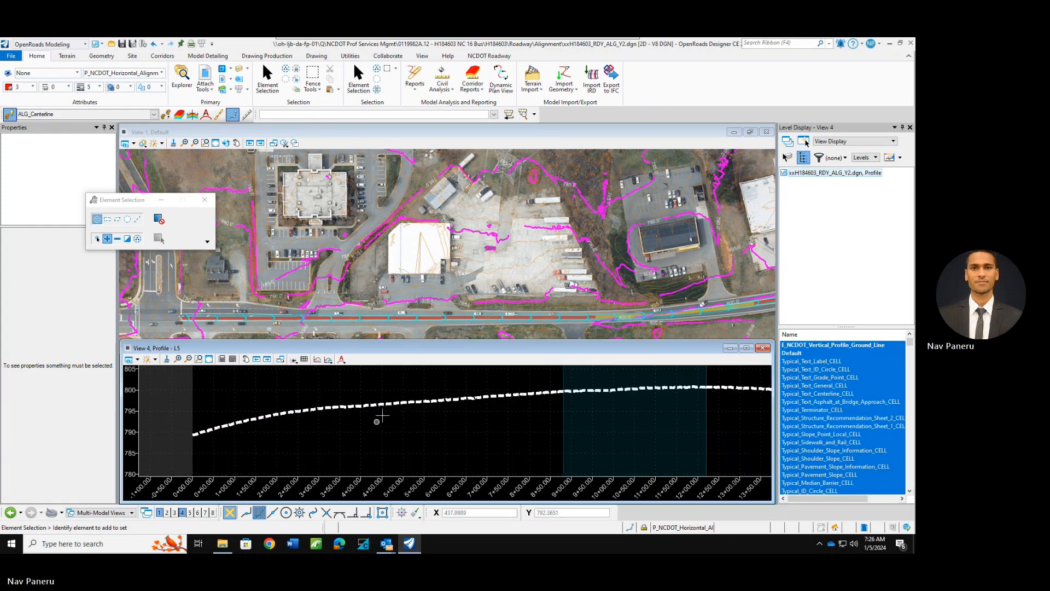
{"action": "scroll", "coordinate": [388, 411], "scroll_direction": "down", "scroll_amount": 2}
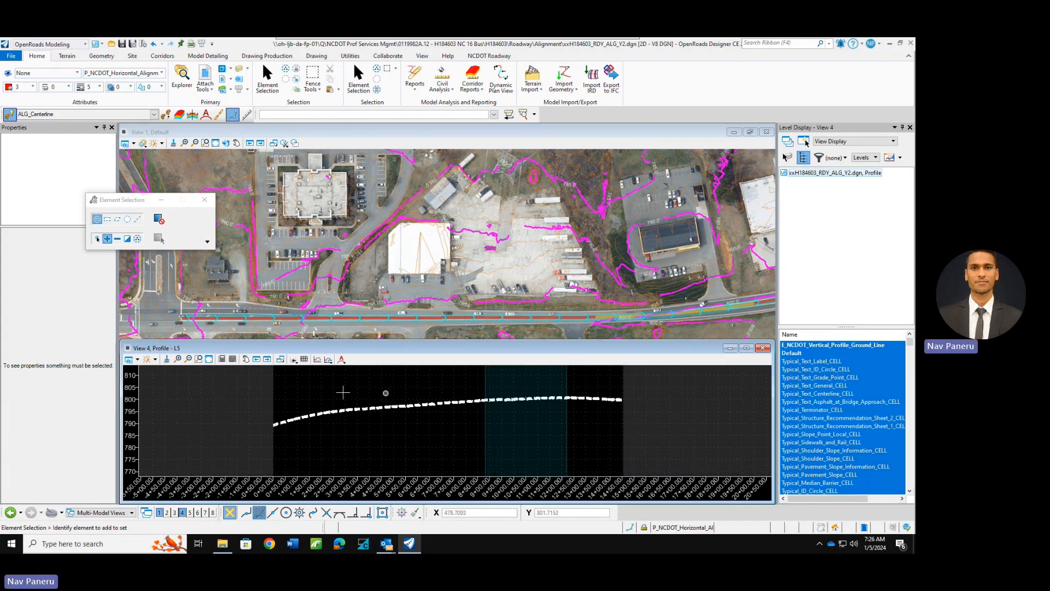
{"action": "scroll", "coordinate": [331, 405], "scroll_direction": "up", "scroll_amount": 2}
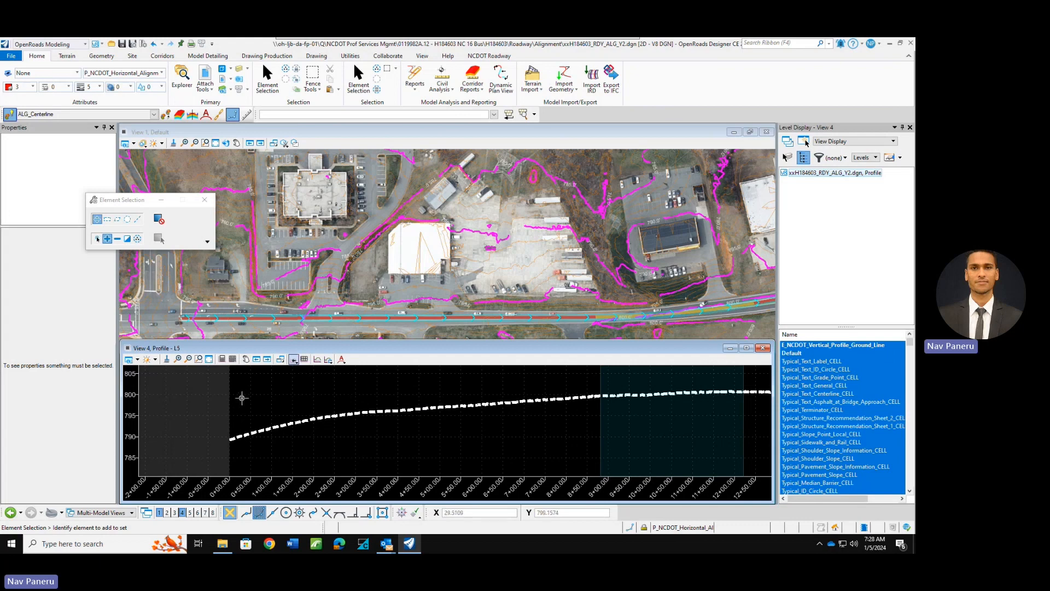
{"action": "key", "text": "ctrl+b"}
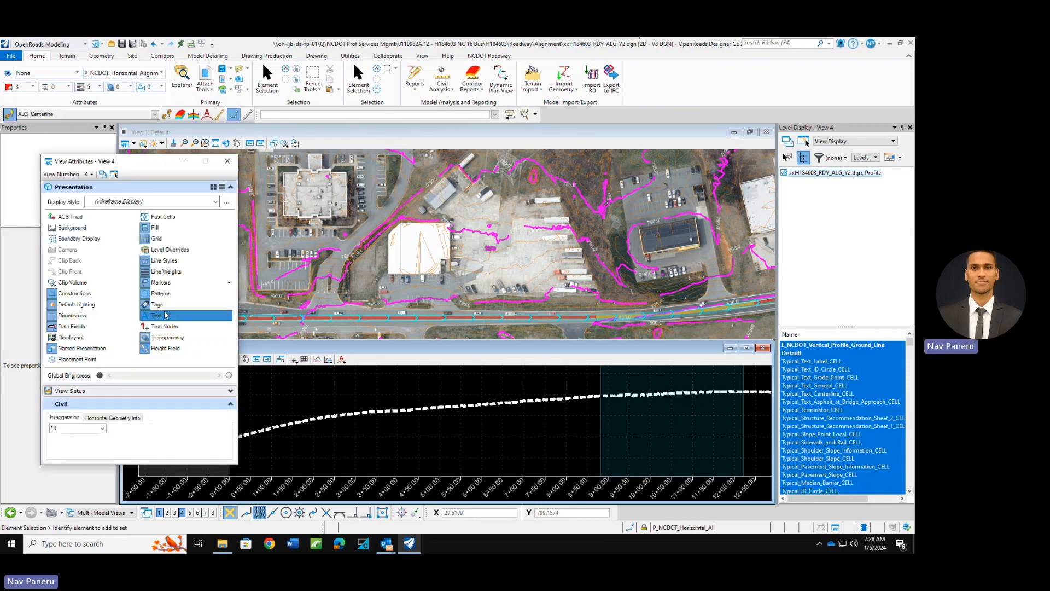
{"action": "left_click", "coordinate": [102, 429]}
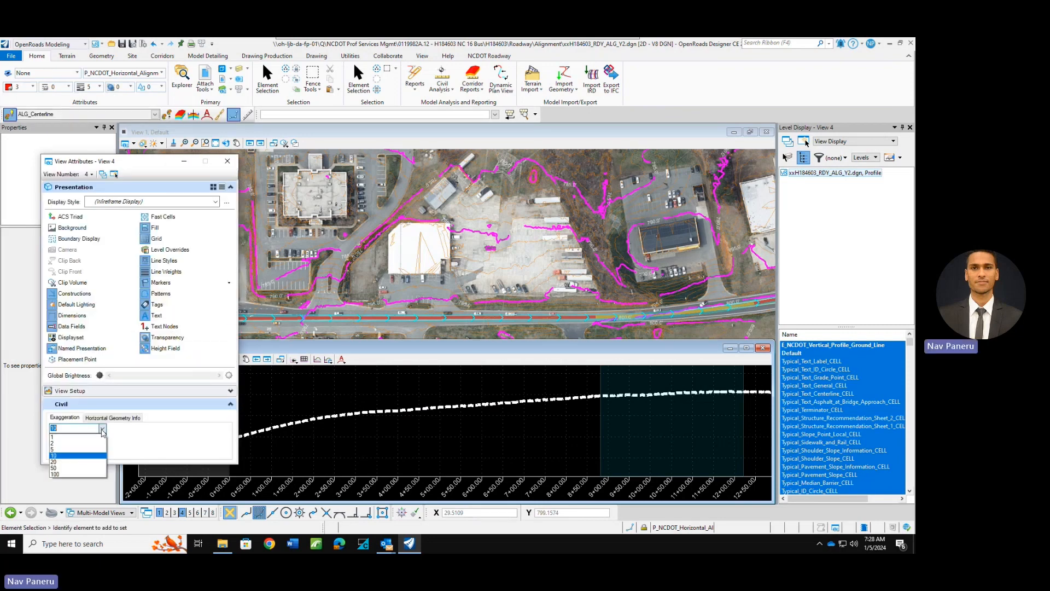
{"action": "left_click", "coordinate": [64, 450]}
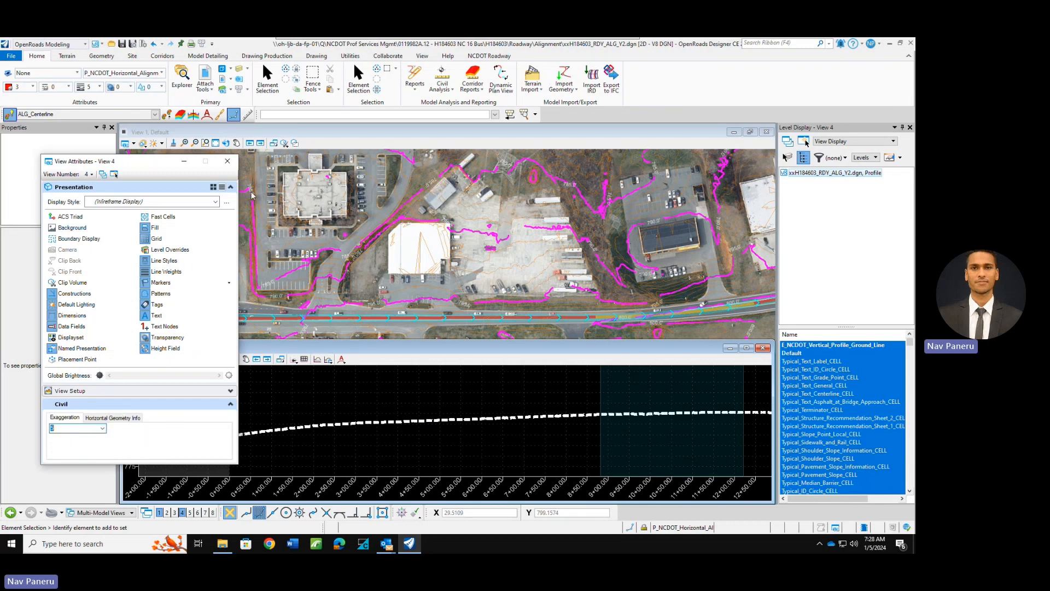
Set the vertical exaggeration of the View 4 profile to 20 and examine the ground line.
{"action": "left_click", "coordinate": [102, 429]}
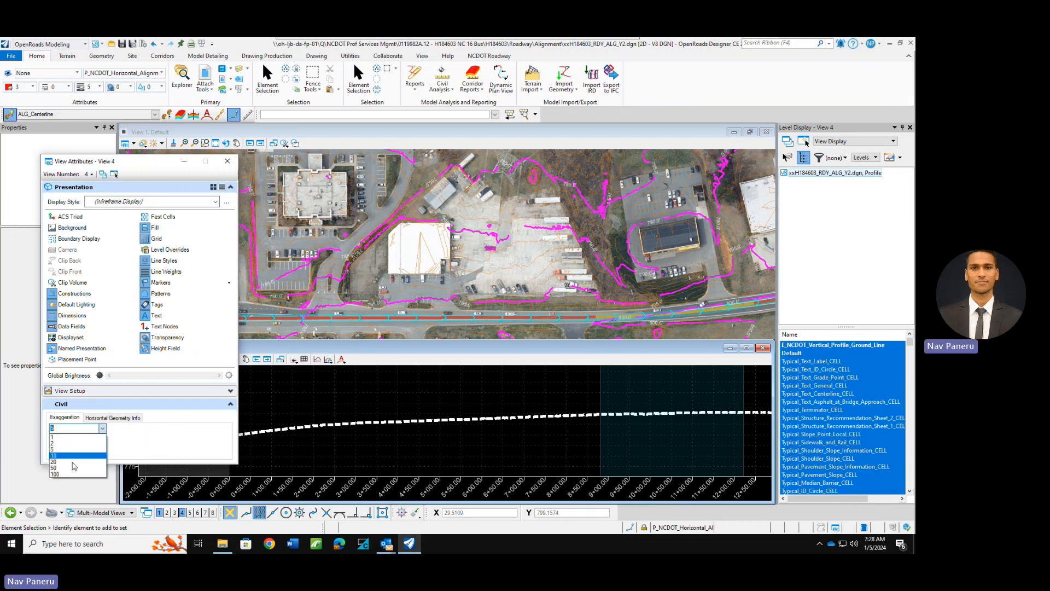
{"action": "left_click", "coordinate": [72, 456]}
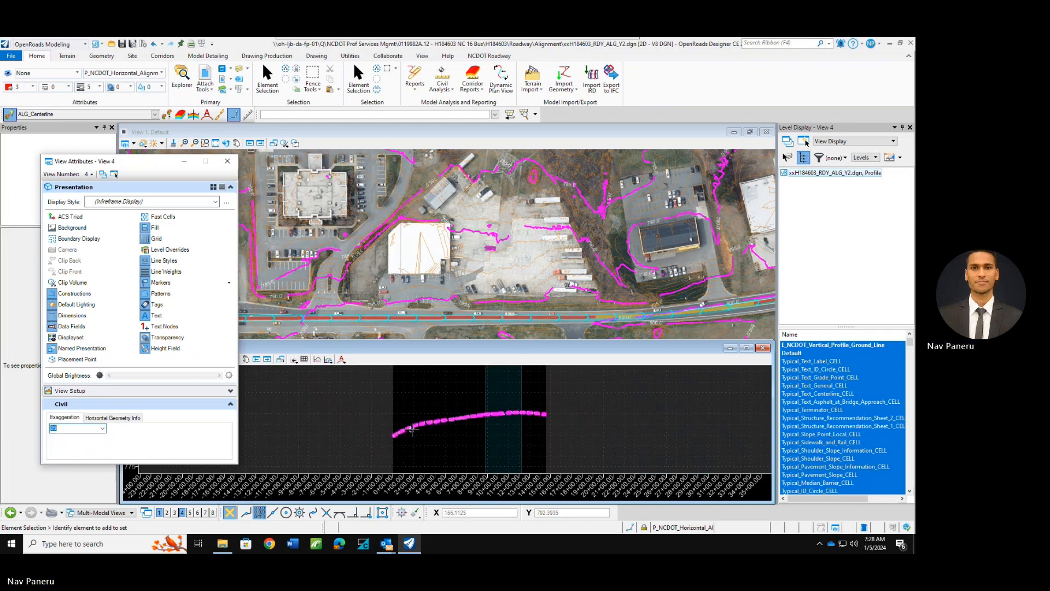
{"action": "scroll", "coordinate": [430, 432], "scroll_direction": "up", "scroll_amount": 3}
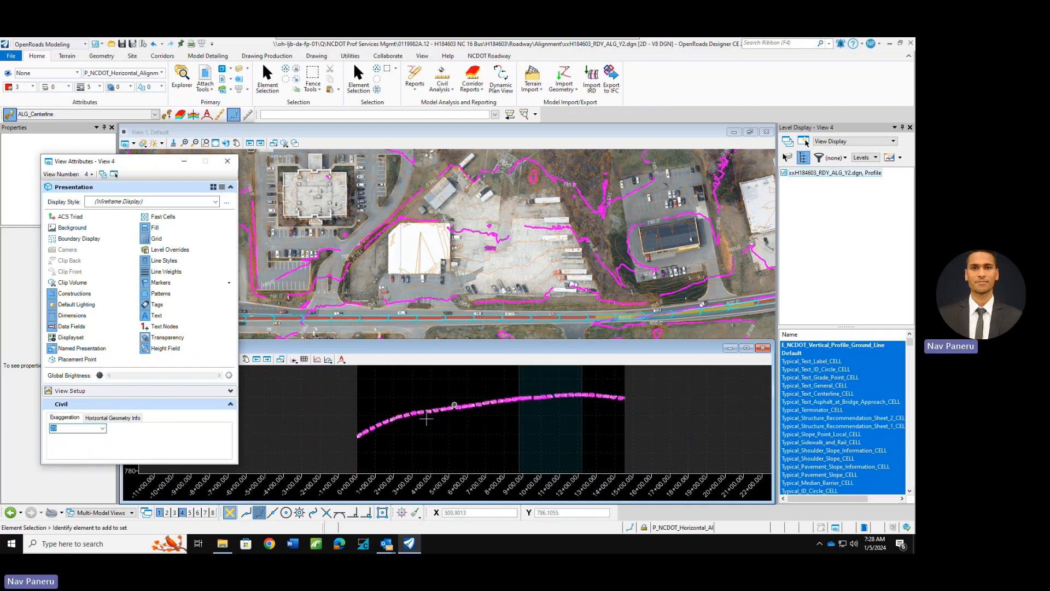
{"action": "scroll", "coordinate": [473, 409], "scroll_direction": "up", "scroll_amount": 2}
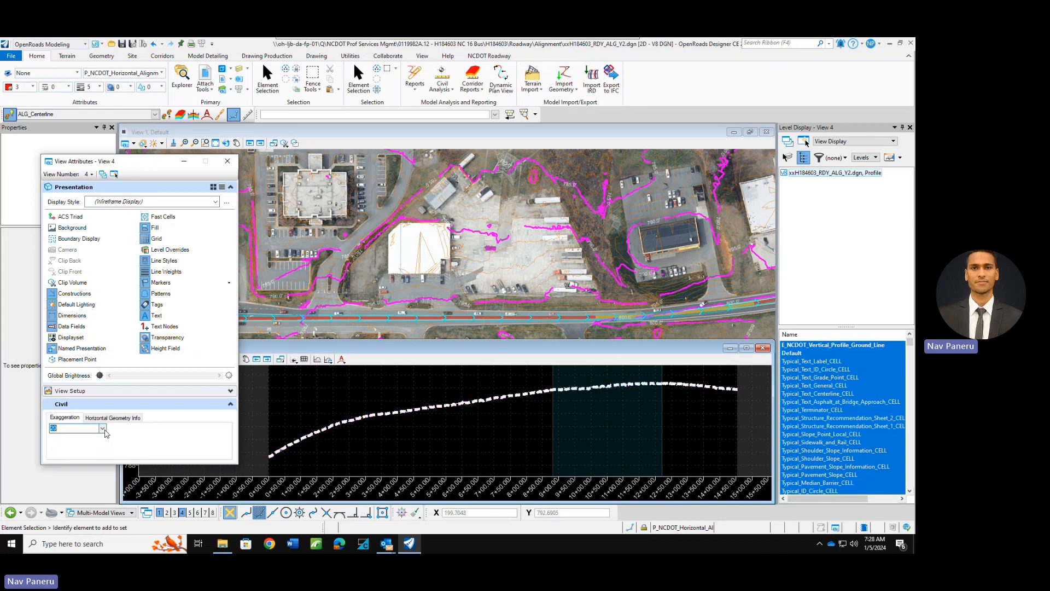
Set the vertical exaggeration of the View 4 profile to 10.
{"action": "left_click", "coordinate": [102, 428]}
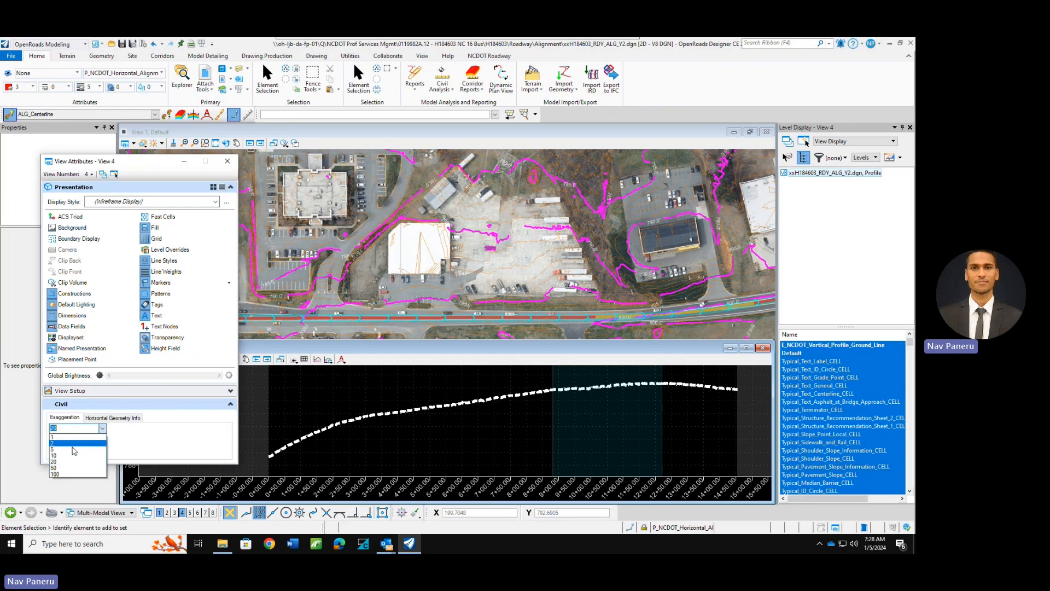
{"action": "left_click", "coordinate": [69, 457]}
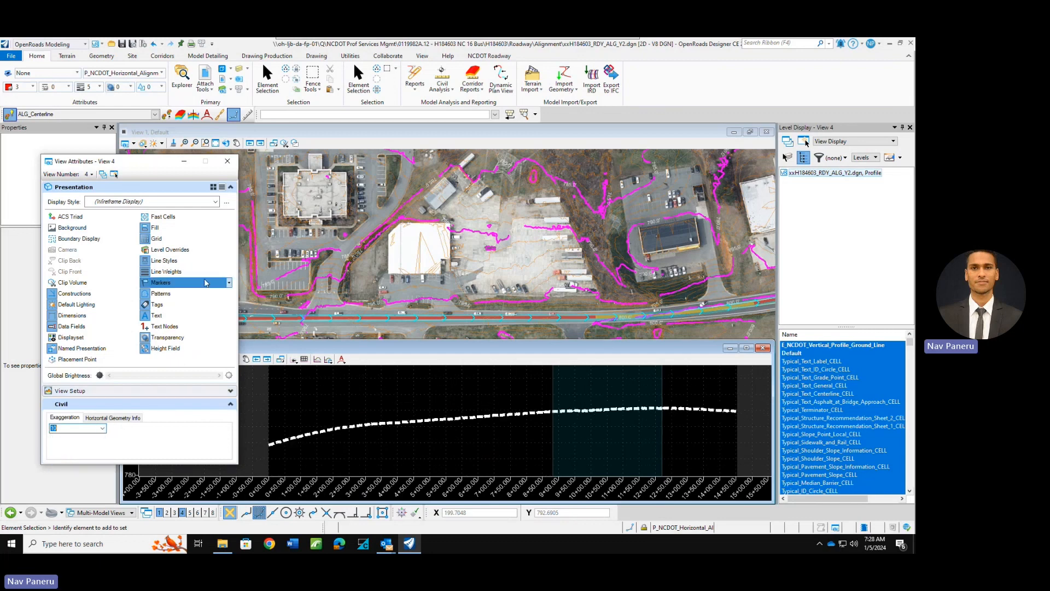
{"action": "left_click", "coordinate": [228, 161]}
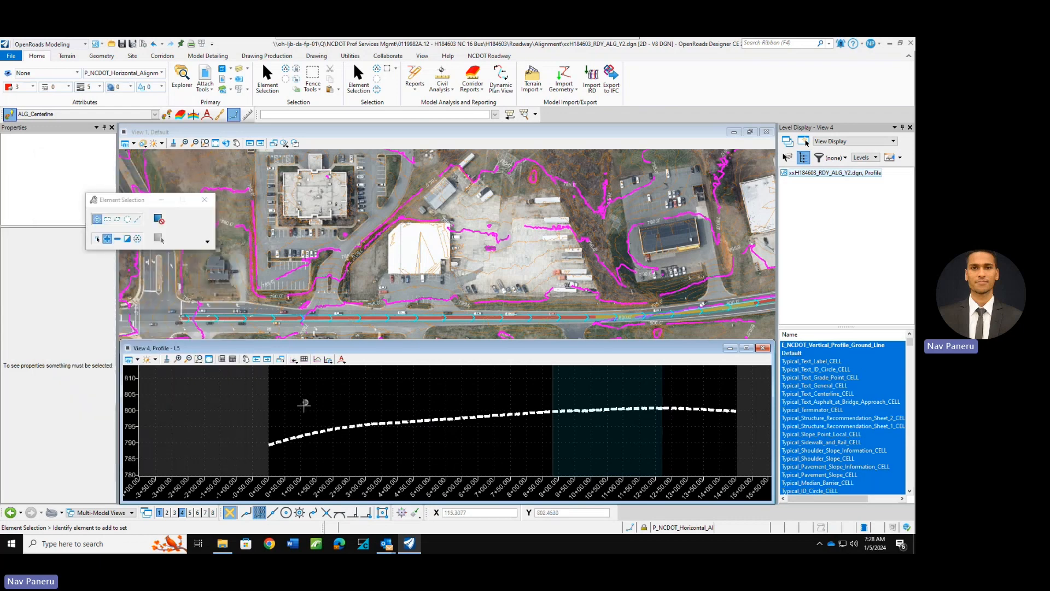
{"action": "scroll", "coordinate": [297, 407], "scroll_direction": "down", "scroll_amount": 2}
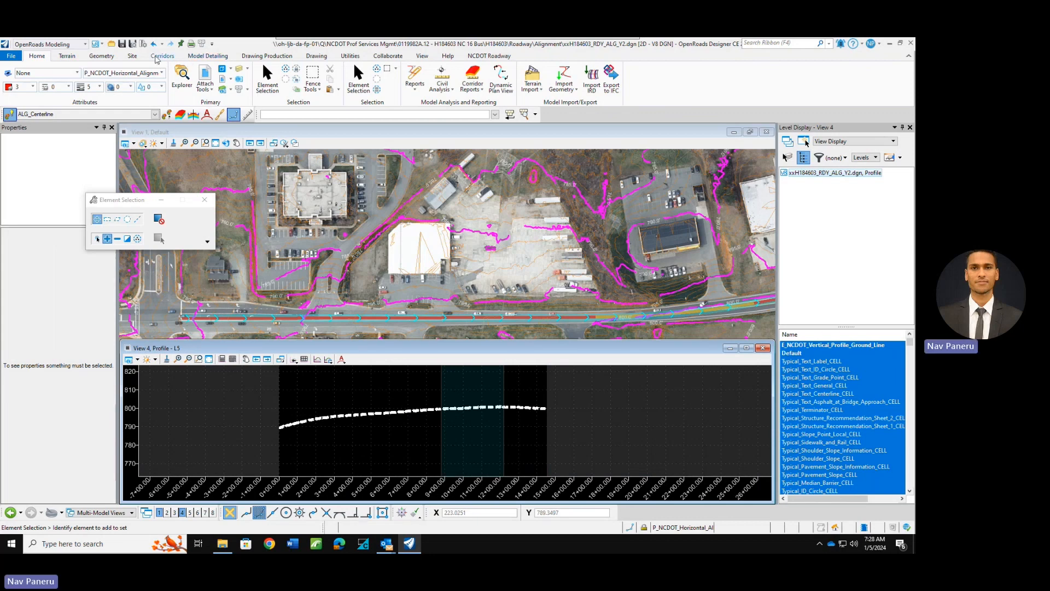
Make Scratch_Level_1 the active level and activate Place Line.
{"action": "left_click", "coordinate": [317, 56]}
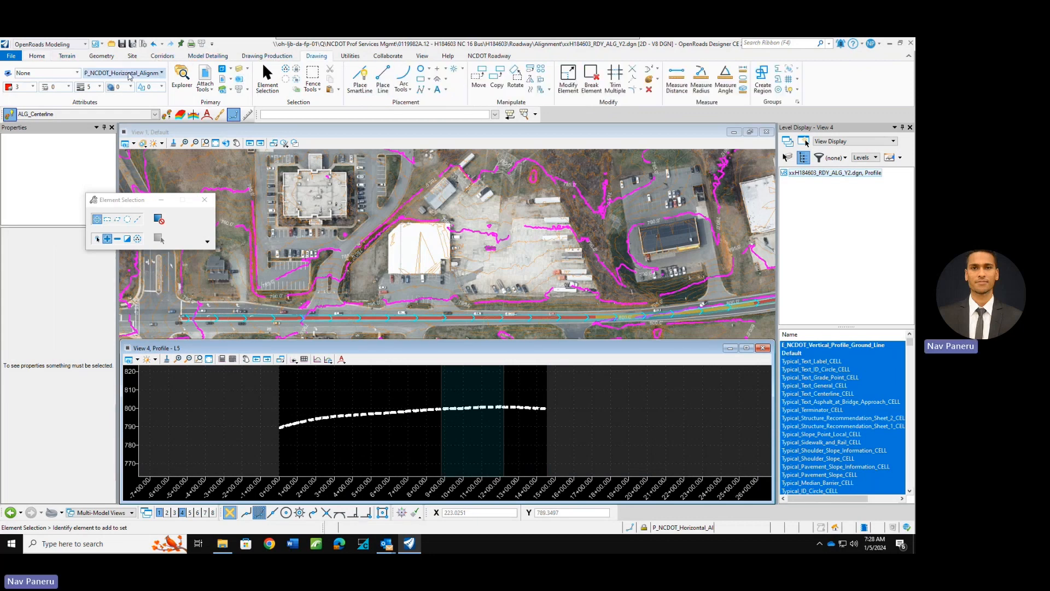
{"action": "left_click", "coordinate": [794, 353]}
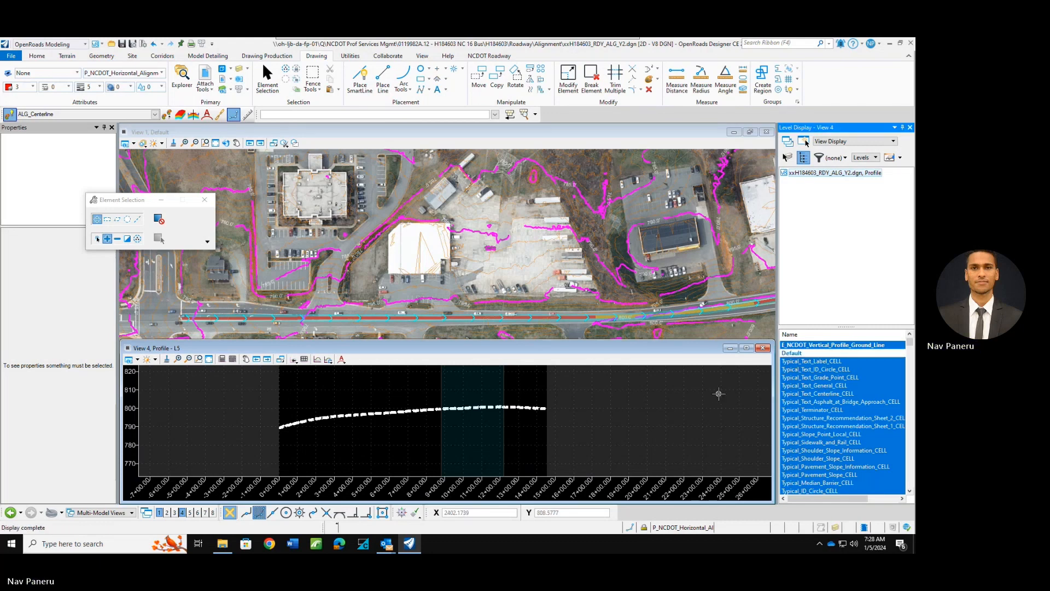
{"action": "left_click", "coordinate": [135, 73]}
{"action": "left_click", "coordinate": [129, 103]}
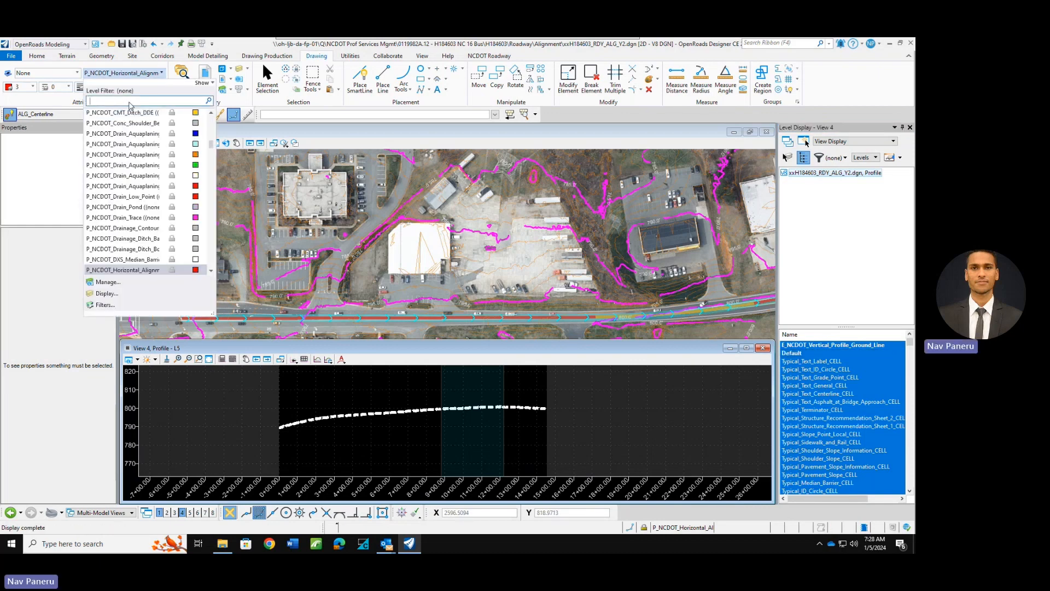
{"action": "type", "text": "sc"}
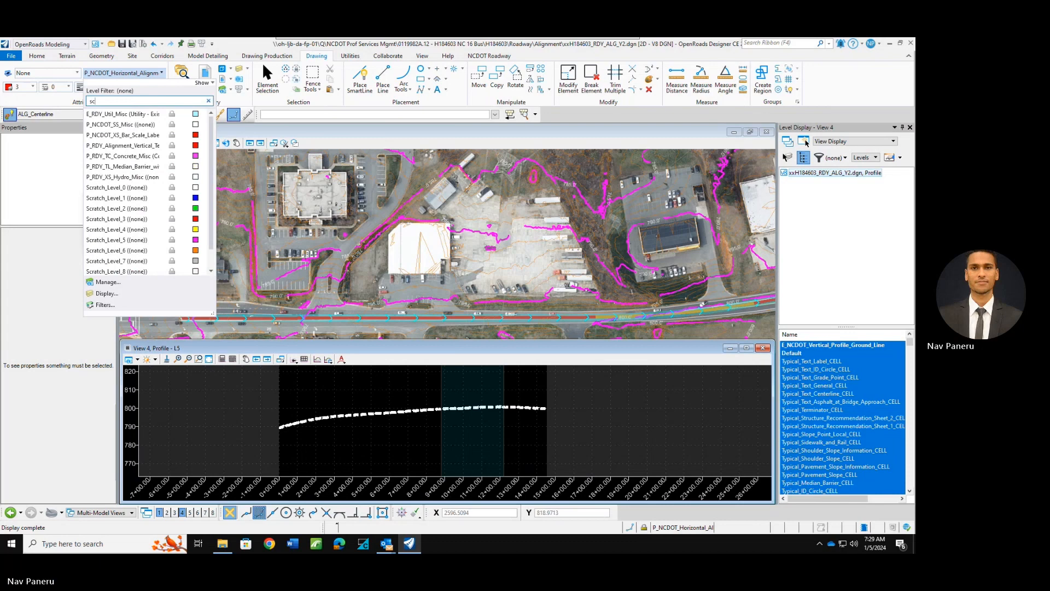
{"action": "left_click", "coordinate": [129, 199]}
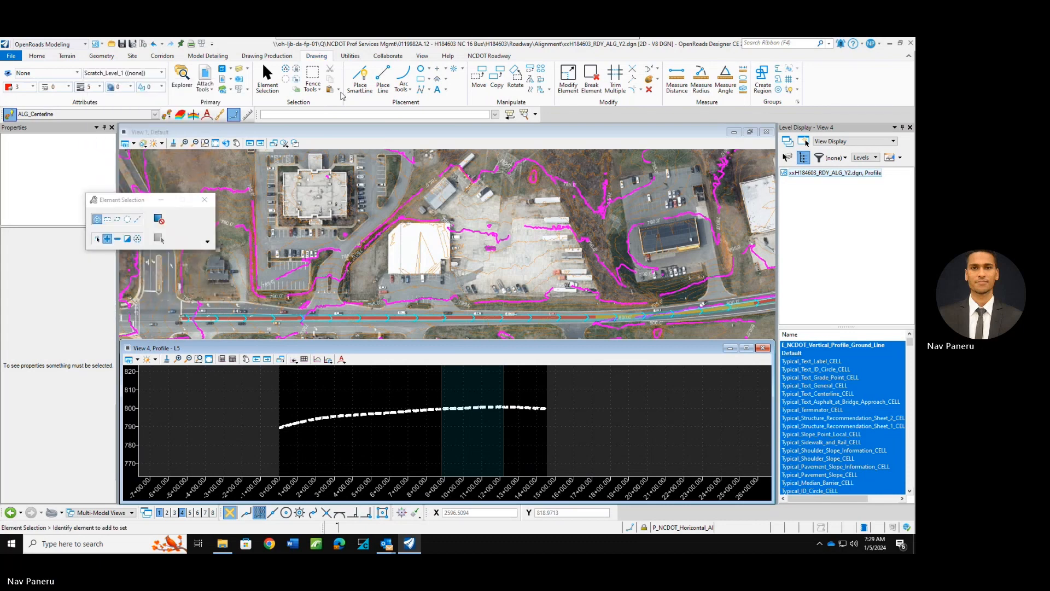
{"action": "left_click", "coordinate": [383, 78]}
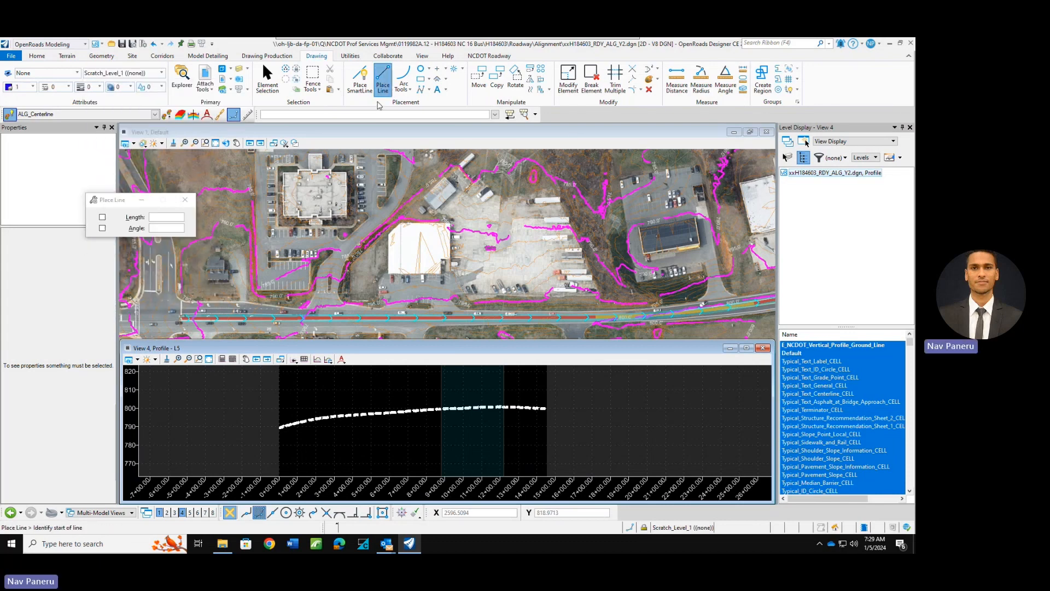
{"action": "scroll", "coordinate": [298, 427], "scroll_direction": "up", "scroll_amount": 2}
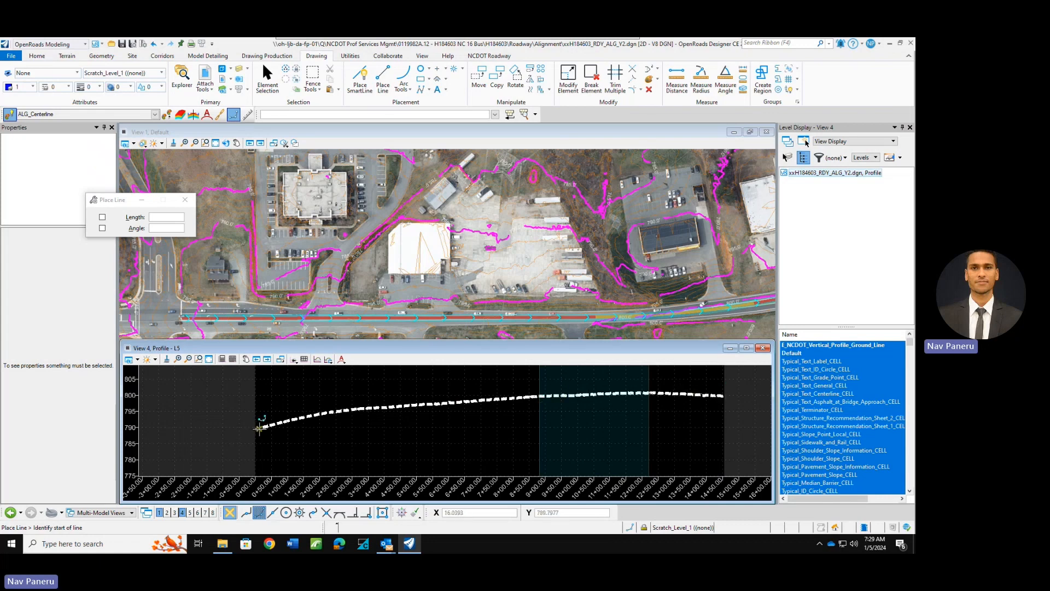
{"action": "scroll", "coordinate": [259, 429], "scroll_direction": "up", "scroll_amount": 5}
{"action": "scroll", "coordinate": [253, 435], "scroll_direction": "down", "scroll_amount": 3}
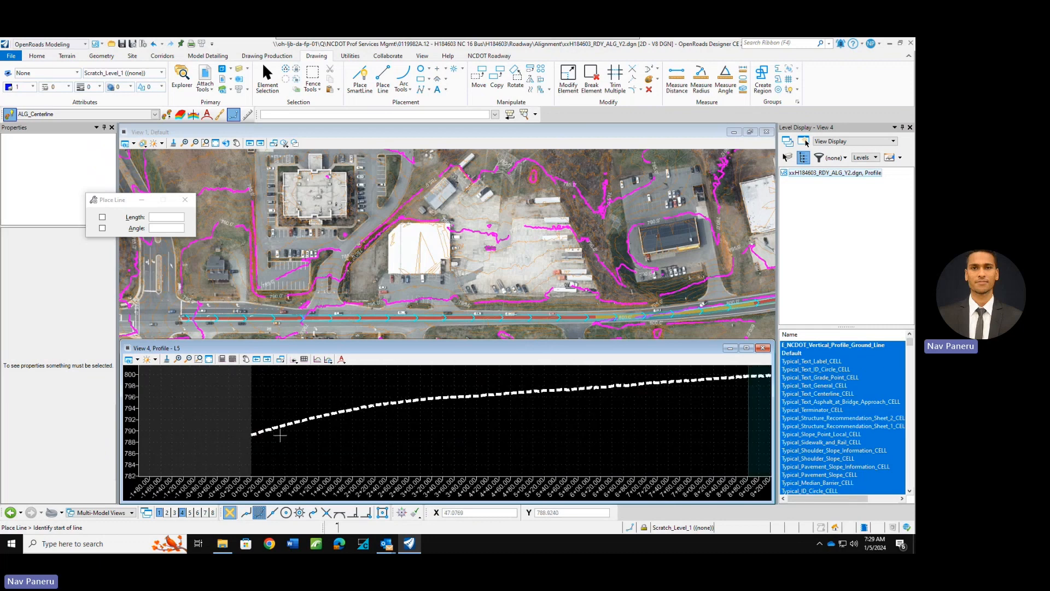
{"action": "scroll", "coordinate": [254, 435], "scroll_direction": "up", "scroll_amount": 3}
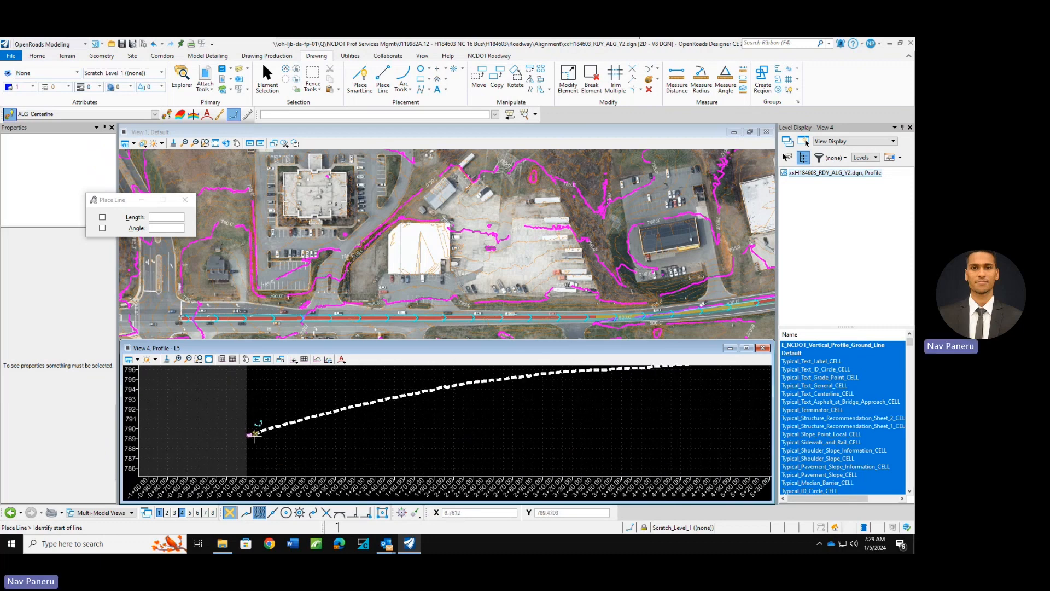
{"action": "left_click", "coordinate": [255, 434]}
{"action": "scroll", "coordinate": [340, 440], "scroll_direction": "down", "scroll_amount": 3}
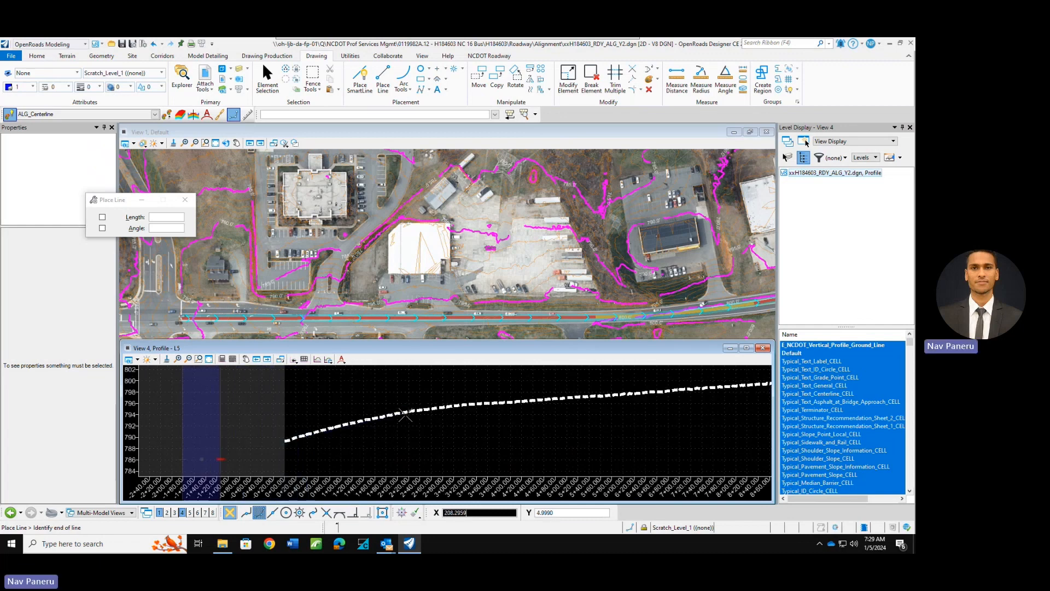
{"action": "scroll", "coordinate": [365, 424], "scroll_direction": "up", "scroll_amount": 5}
{"action": "left_click", "coordinate": [366, 417]}
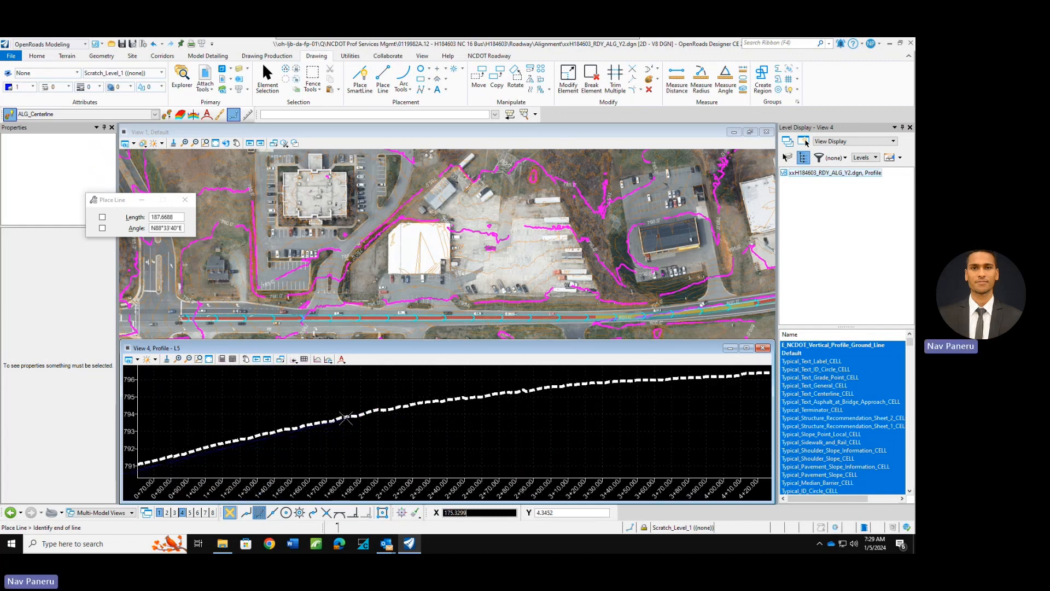
{"action": "scroll", "coordinate": [358, 415], "scroll_direction": "down", "scroll_amount": 3}
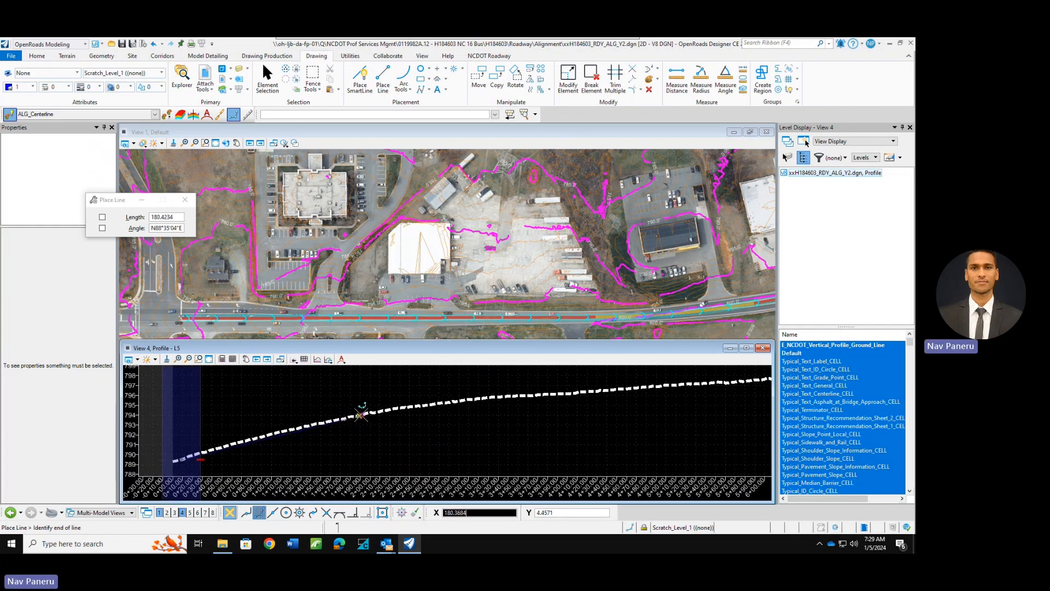
{"action": "scroll", "coordinate": [359, 415], "scroll_direction": "up", "scroll_amount": 3}
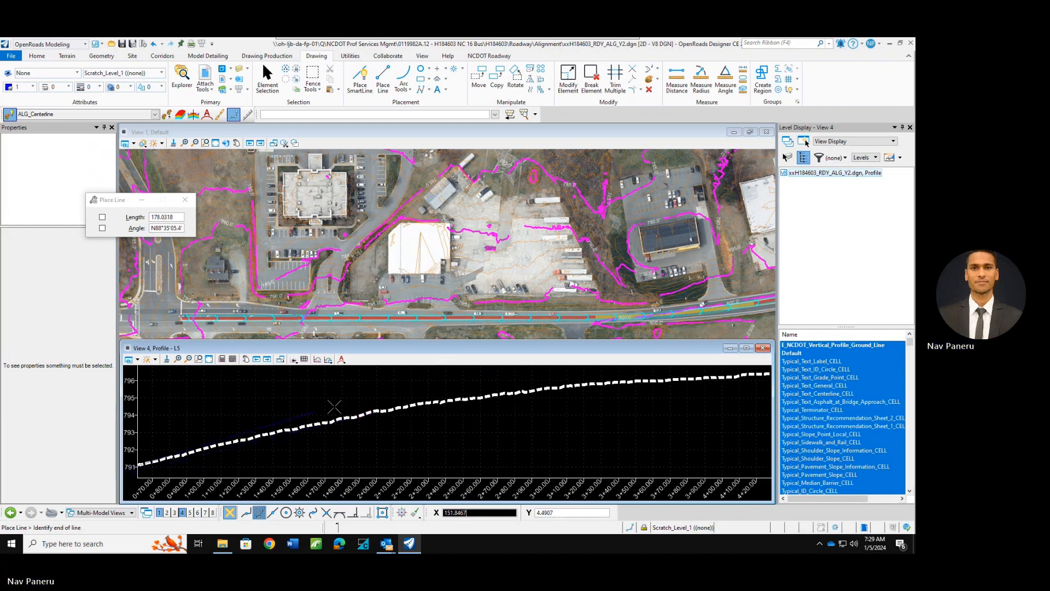
{"action": "right_click", "coordinate": [306, 397]}
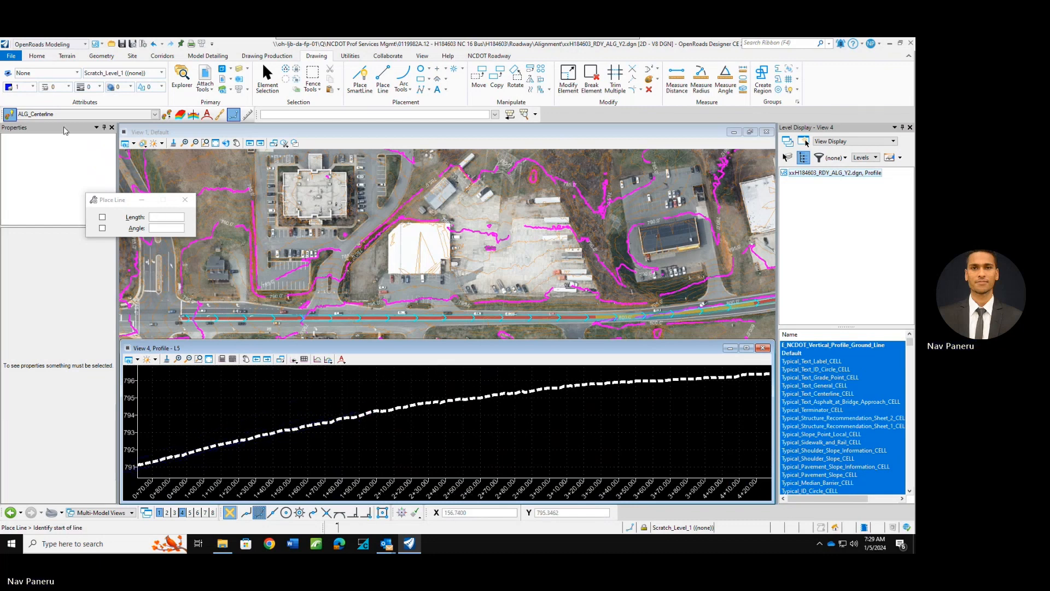
Set the active color to 48 and the active line weight to 4.
{"action": "left_click", "coordinate": [28, 89]}
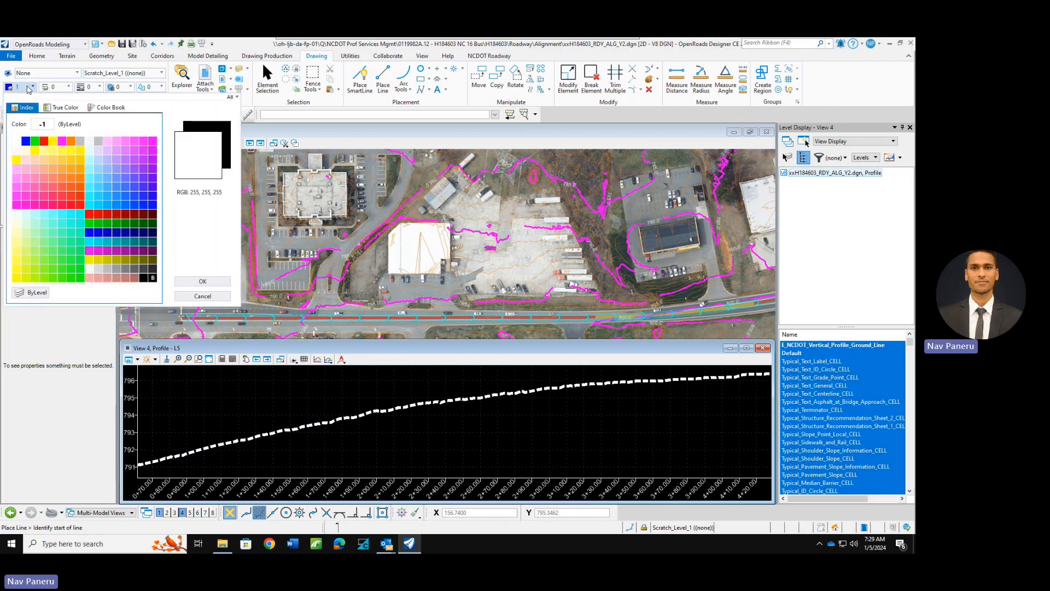
{"action": "left_click", "coordinate": [17, 170]}
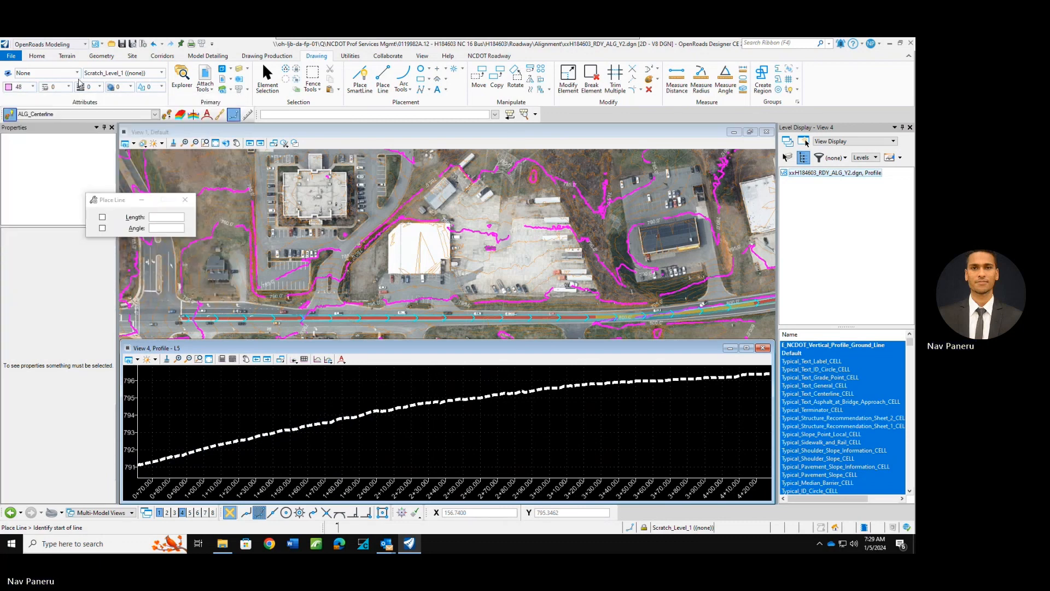
{"action": "left_click", "coordinate": [99, 87]}
{"action": "left_click", "coordinate": [120, 153]}
Draw a line about 196 long from the start of the profile ground line, following its first steep grade.
{"action": "scroll", "coordinate": [377, 394], "scroll_direction": "down", "scroll_amount": 2}
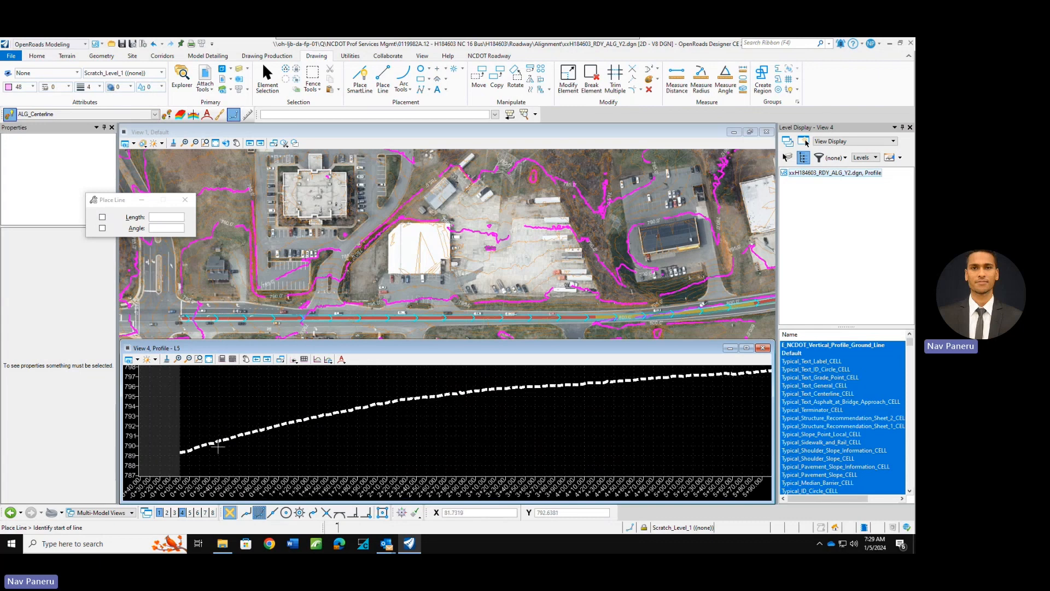
{"action": "left_click", "coordinate": [180, 452]}
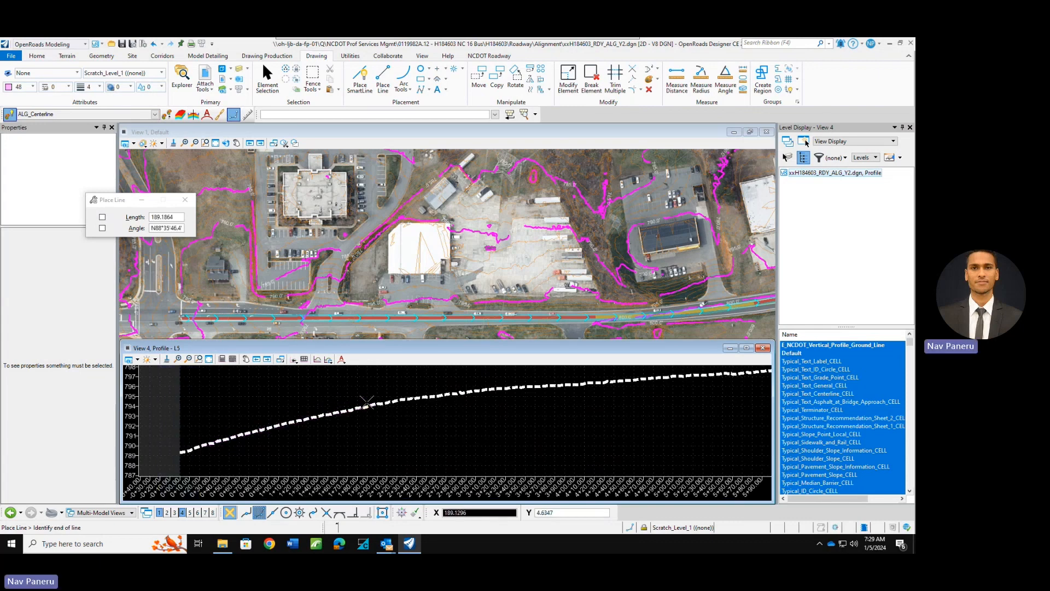
{"action": "scroll", "coordinate": [361, 403], "scroll_direction": "up", "scroll_amount": 2}
{"action": "scroll", "coordinate": [319, 414], "scroll_direction": "down", "scroll_amount": 2}
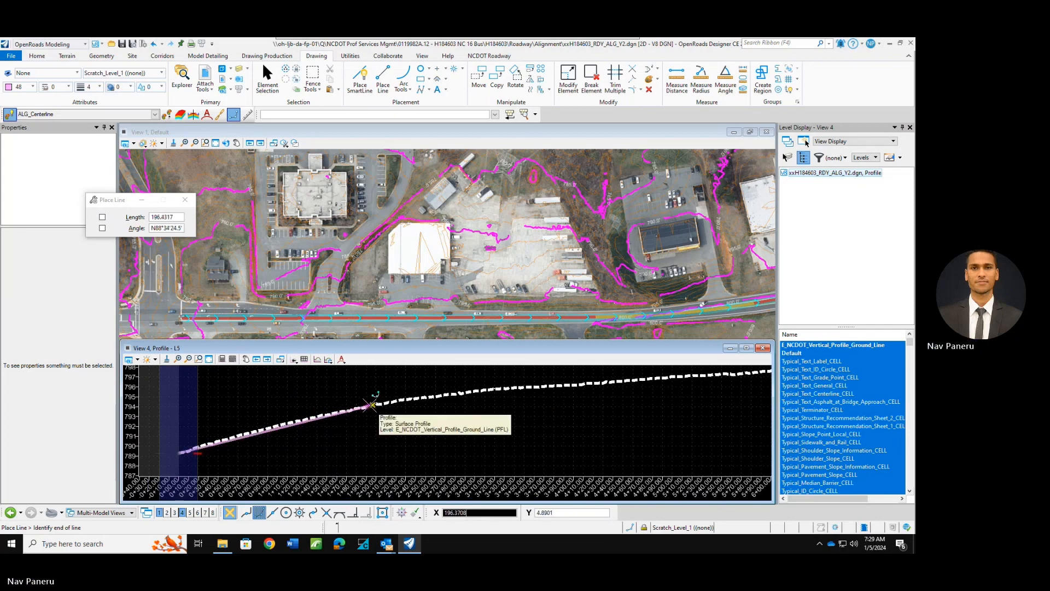
{"action": "left_click", "coordinate": [370, 406]}
{"action": "right_click", "coordinate": [369, 405]}
Draw a second line about 450 long following the middle grade of the ground line, starting near station 4+70.
{"action": "scroll", "coordinate": [295, 399], "scroll_direction": "down", "scroll_amount": 3}
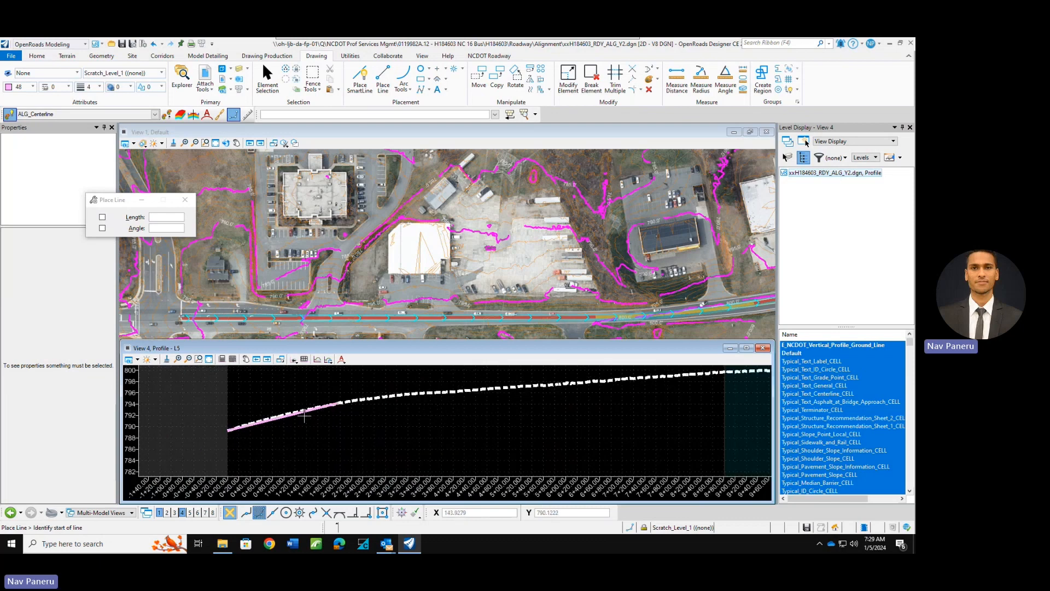
{"action": "scroll", "coordinate": [316, 412], "scroll_direction": "down", "scroll_amount": 2}
{"action": "scroll", "coordinate": [437, 393], "scroll_direction": "up", "scroll_amount": 2}
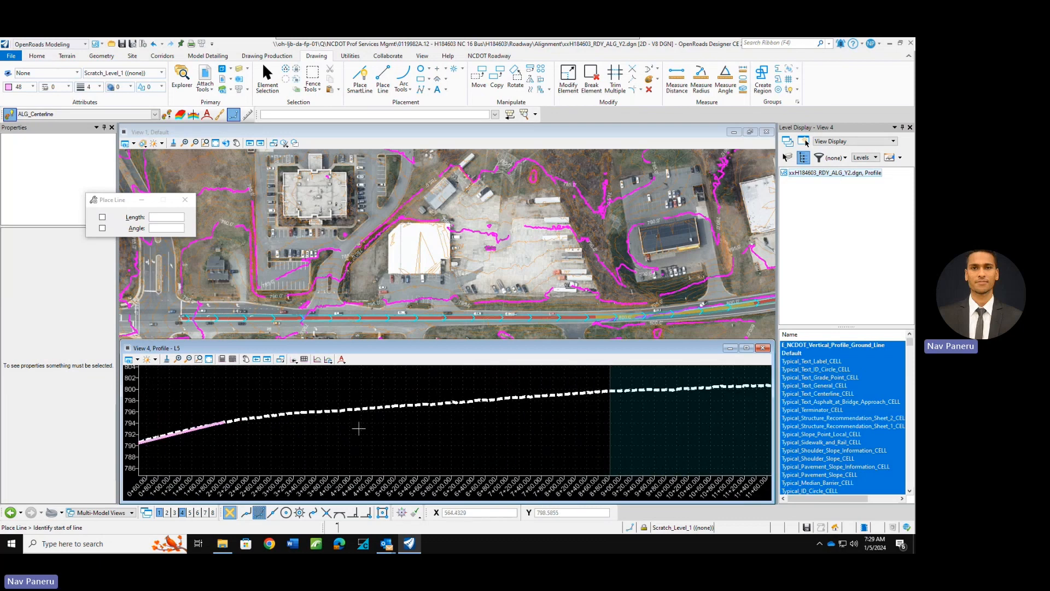
{"action": "left_click", "coordinate": [378, 407]}
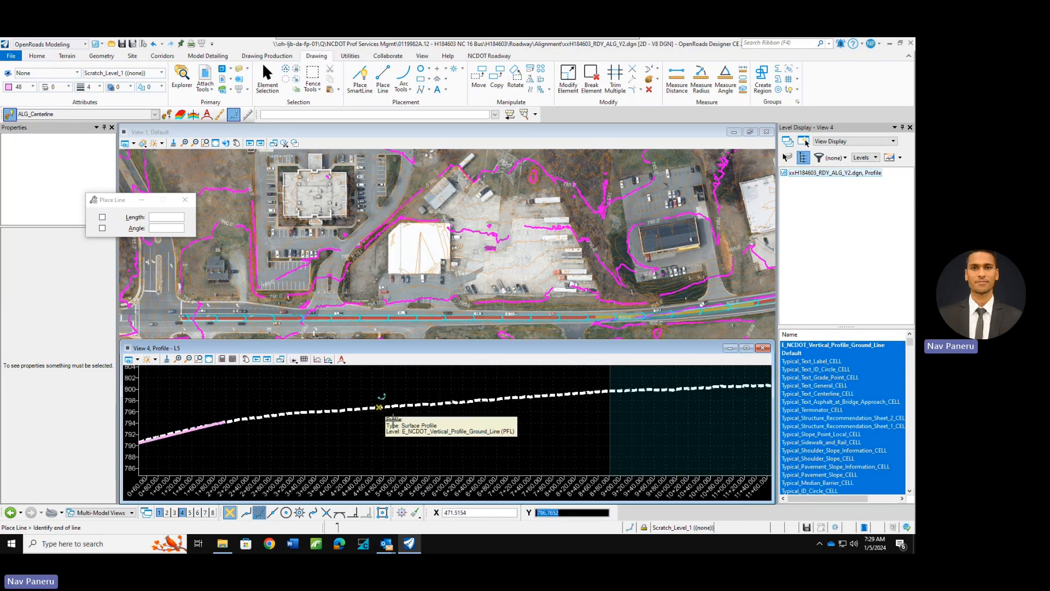
{"action": "scroll", "coordinate": [519, 421], "scroll_direction": "down", "scroll_amount": 2}
{"action": "scroll", "coordinate": [519, 421], "scroll_direction": "up", "scroll_amount": 3}
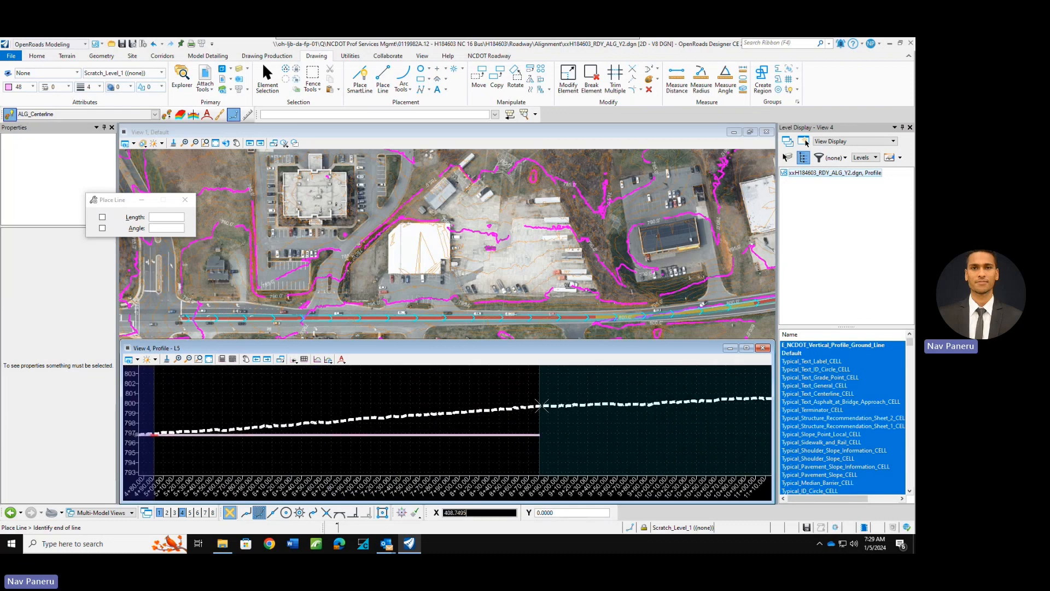
{"action": "scroll", "coordinate": [541, 406], "scroll_direction": "up", "scroll_amount": 2}
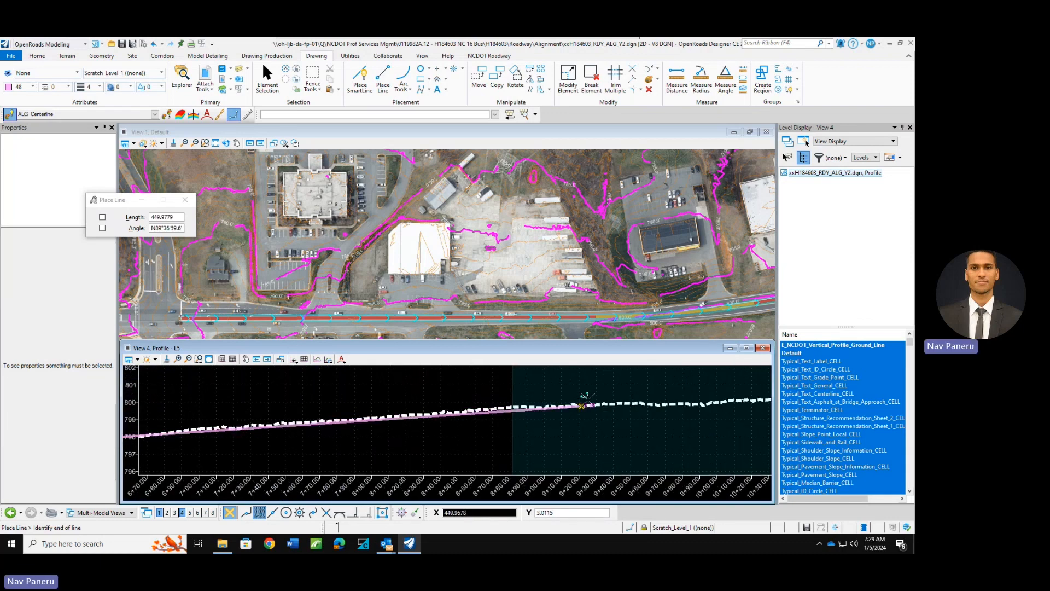
{"action": "left_click", "coordinate": [596, 402]}
{"action": "right_click", "coordinate": [596, 402]}
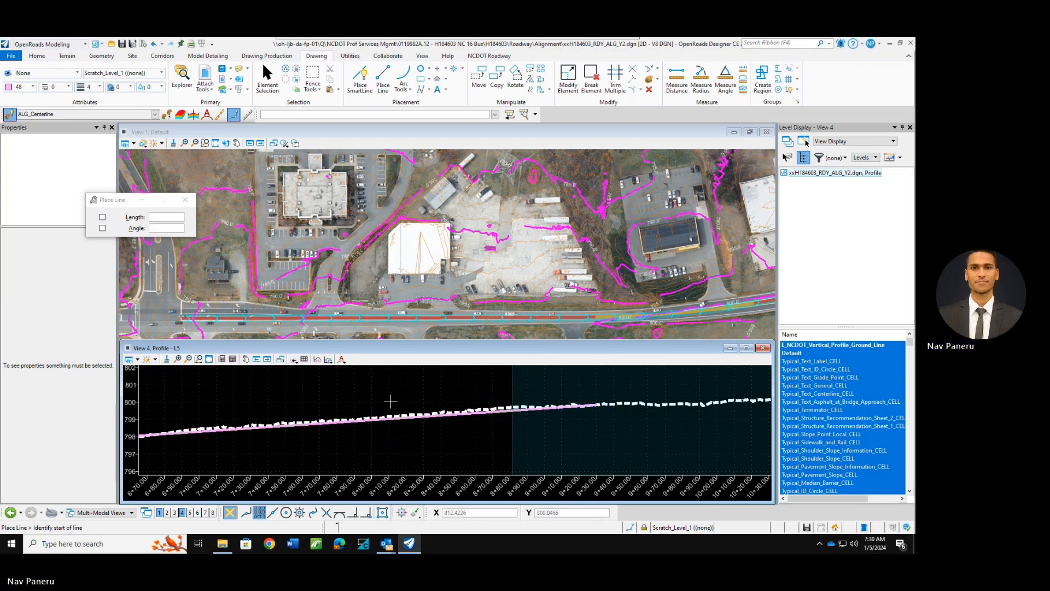
Draw a third line following the final downgrade, from the ground line near station 12+97 to its end.
{"action": "scroll", "coordinate": [390, 402], "scroll_direction": "down", "scroll_amount": 4}
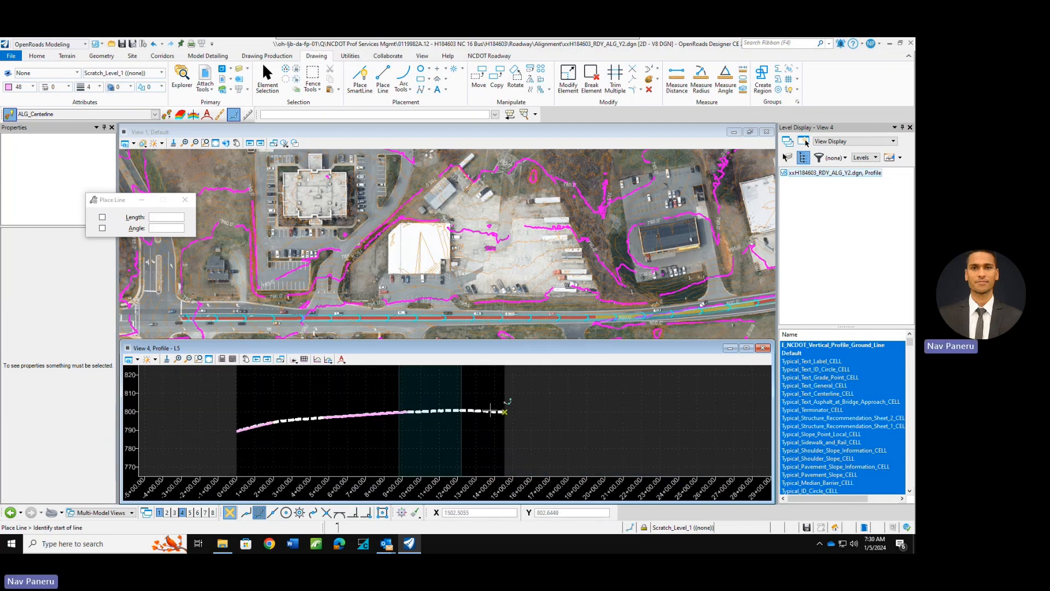
{"action": "scroll", "coordinate": [490, 410], "scroll_direction": "up", "scroll_amount": 3}
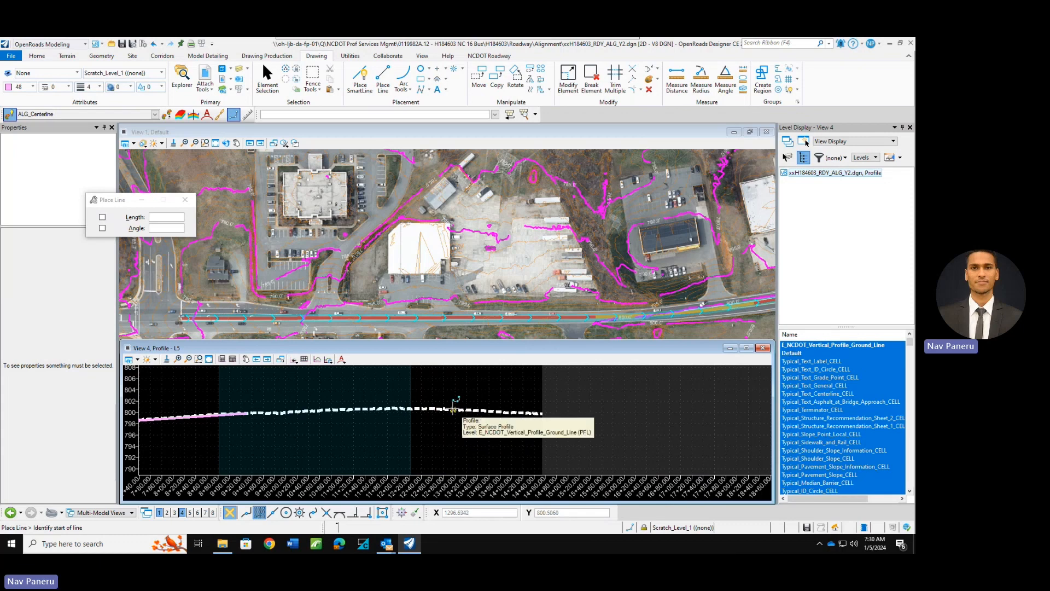
{"action": "left_click", "coordinate": [454, 409]}
{"action": "scroll", "coordinate": [544, 417], "scroll_direction": "up", "scroll_amount": 4}
{"action": "scroll", "coordinate": [544, 418], "scroll_direction": "up", "scroll_amount": 2}
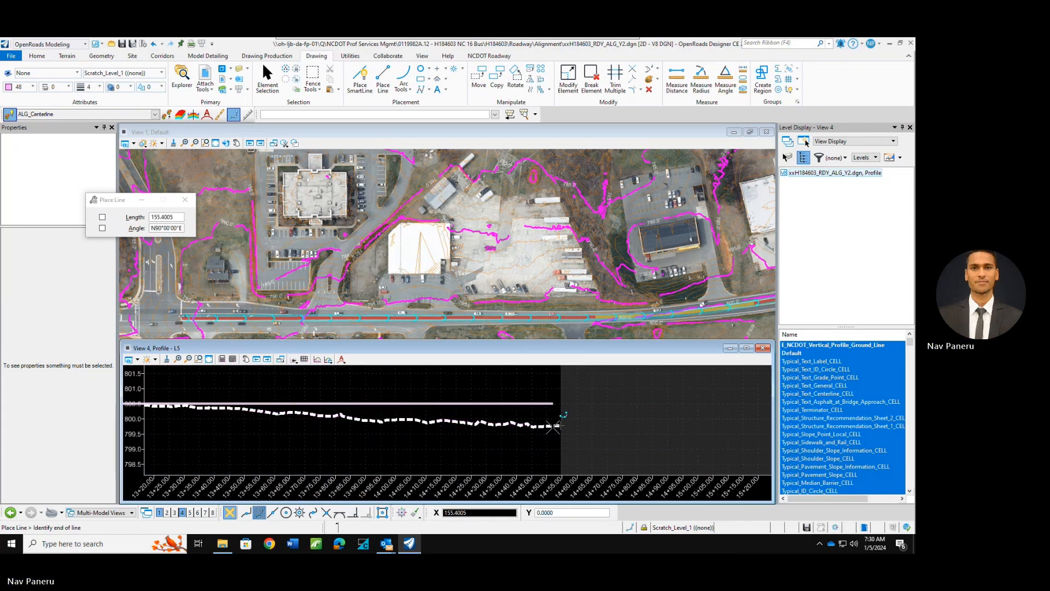
{"action": "scroll", "coordinate": [553, 426], "scroll_direction": "up", "scroll_amount": 2}
{"action": "left_click", "coordinate": [563, 425]}
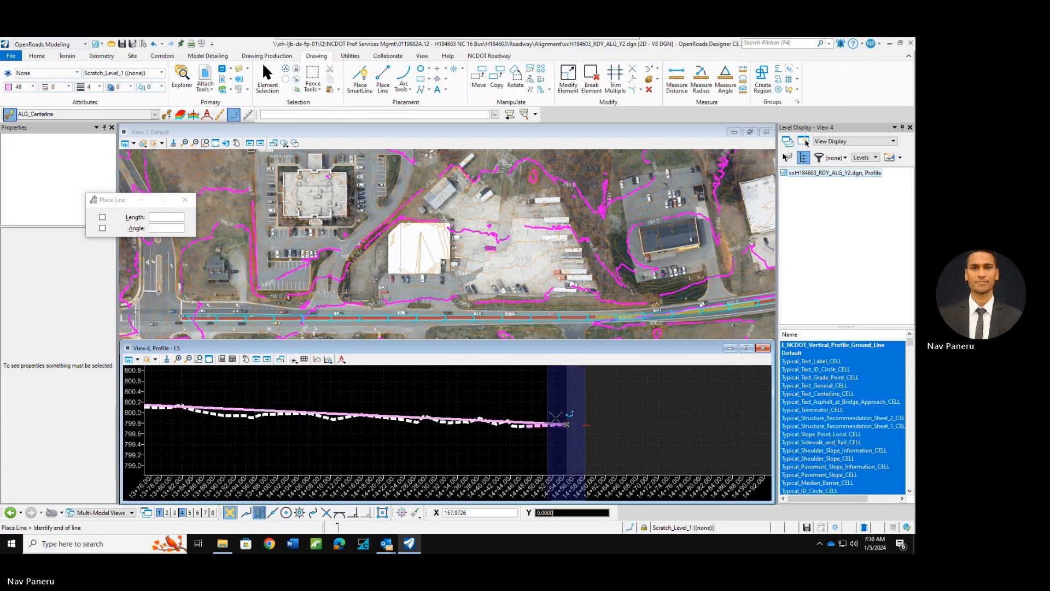
{"action": "scroll", "coordinate": [541, 420], "scroll_direction": "down", "scroll_amount": 3}
{"action": "scroll", "coordinate": [536, 419], "scroll_direction": "down", "scroll_amount": 1}
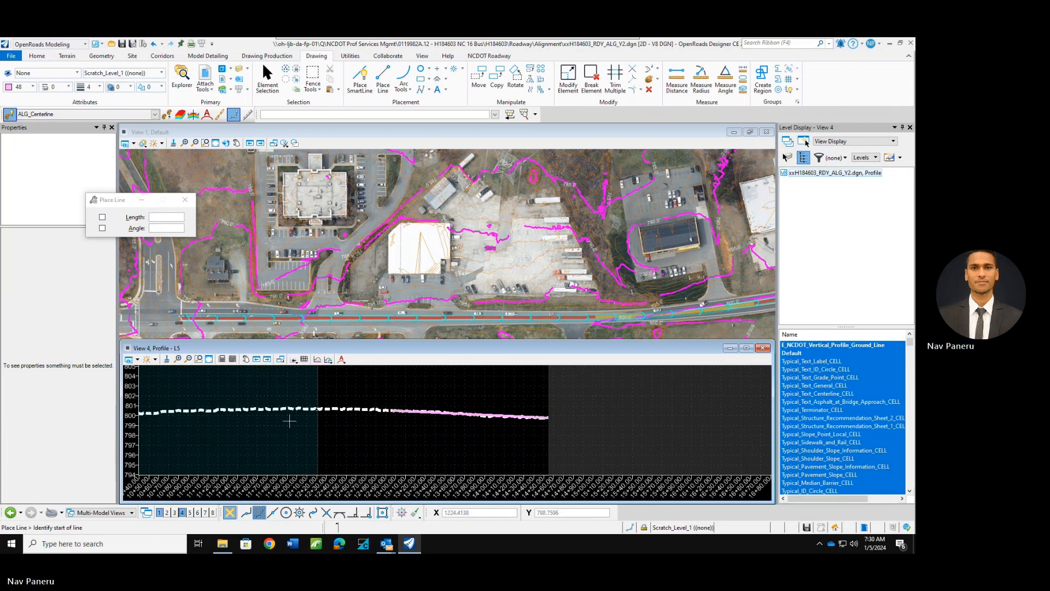
{"action": "scroll", "coordinate": [290, 421], "scroll_direction": "up", "scroll_amount": 1}
{"action": "scroll", "coordinate": [412, 402], "scroll_direction": "down", "scroll_amount": 1}
{"action": "scroll", "coordinate": [433, 366], "scroll_direction": "down", "scroll_amount": 1}
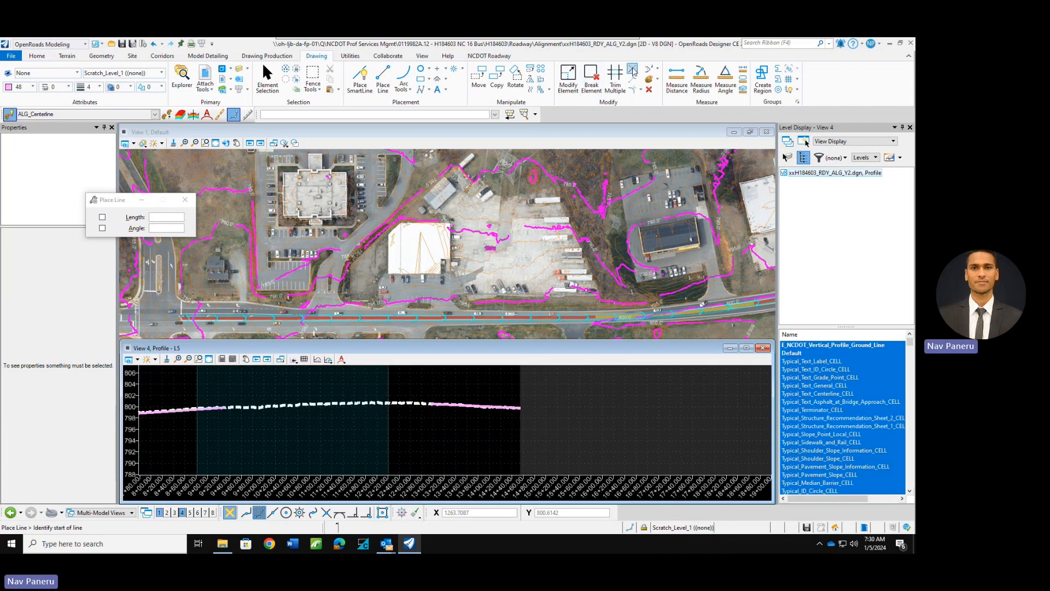
Trim the middle grade line and the final downgrade line to their intersection in the profile.
{"action": "left_click", "coordinate": [632, 70]}
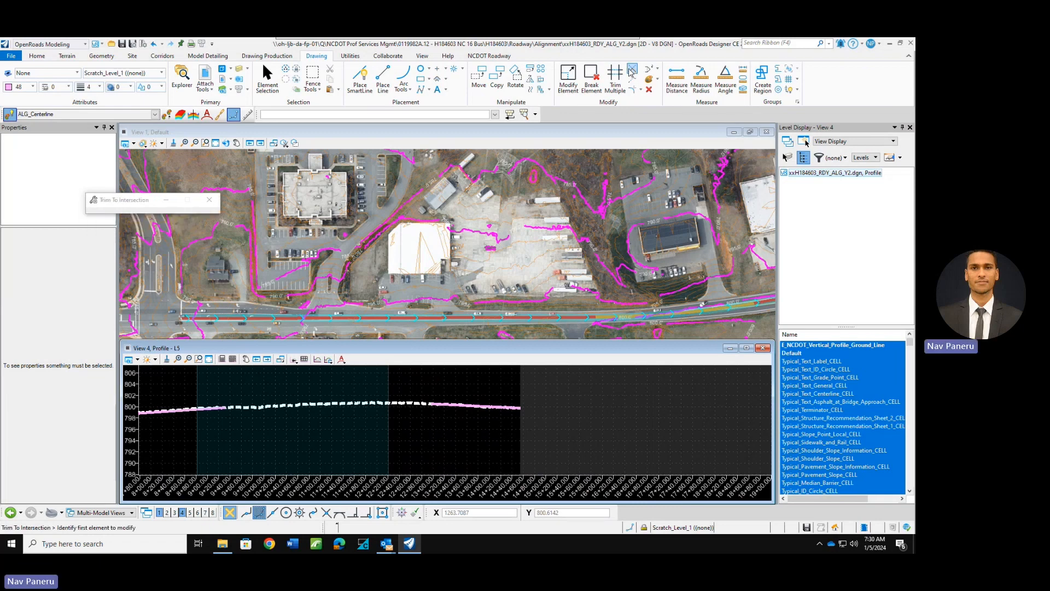
{"action": "scroll", "coordinate": [183, 408], "scroll_direction": "up", "scroll_amount": 2}
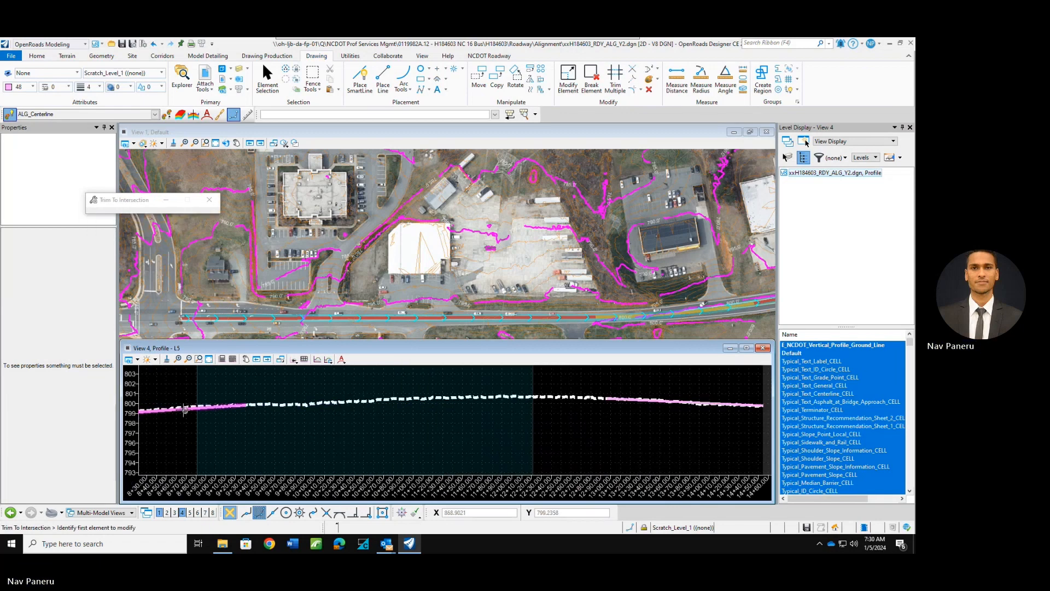
{"action": "left_click", "coordinate": [183, 408]}
{"action": "scroll", "coordinate": [330, 421], "scroll_direction": "down", "scroll_amount": 2}
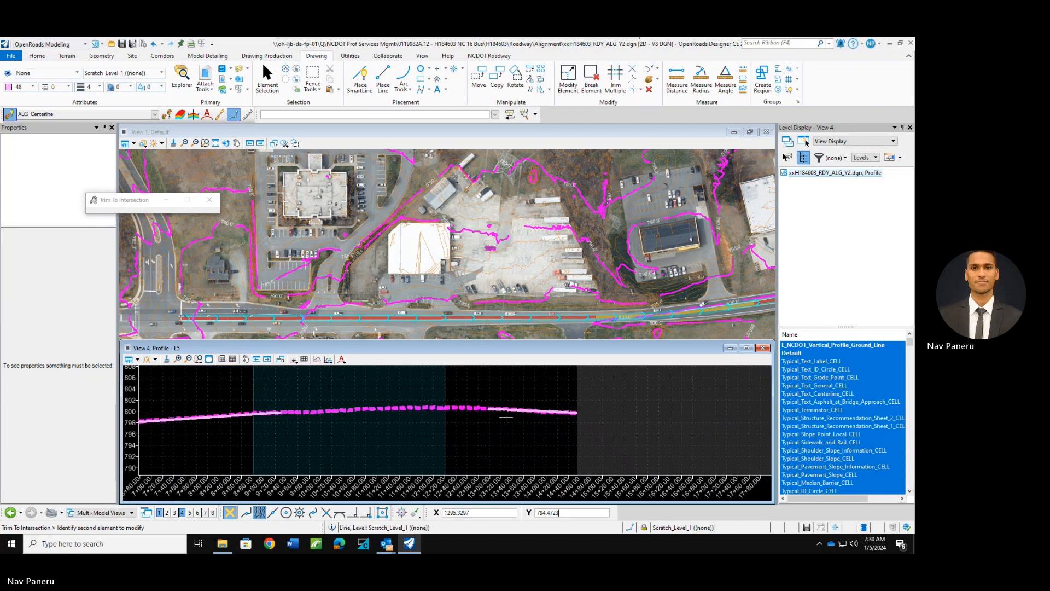
{"action": "scroll", "coordinate": [485, 411], "scroll_direction": "up", "scroll_amount": 3}
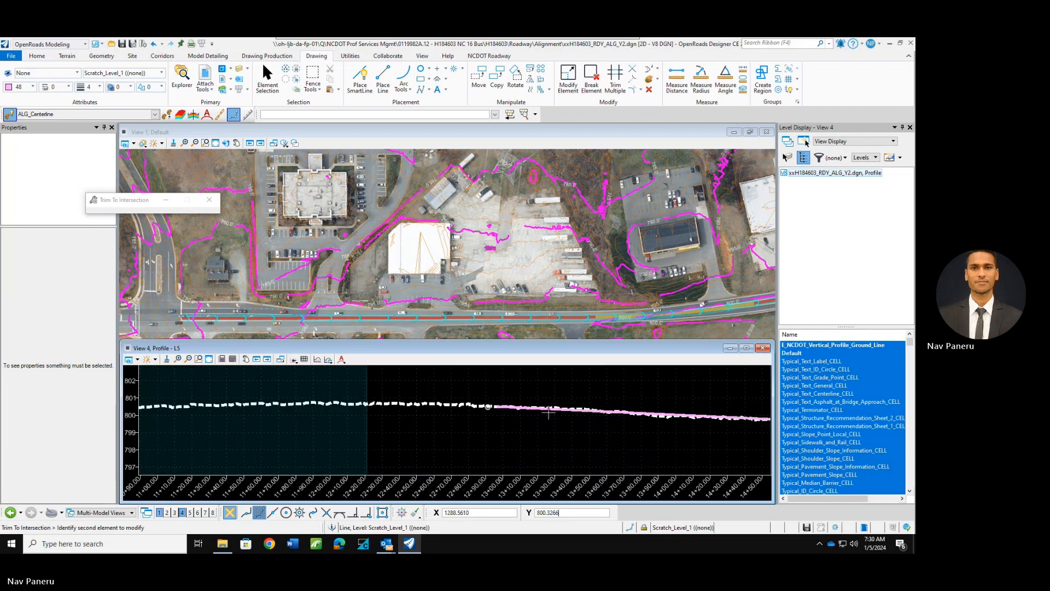
{"action": "scroll", "coordinate": [521, 406], "scroll_direction": "up", "scroll_amount": 2}
{"action": "left_click", "coordinate": [521, 408]}
{"action": "left_click", "coordinate": [493, 417]}
{"action": "middle_click_drag", "start_coordinate": [466, 393], "coordinate": [542, 387]}
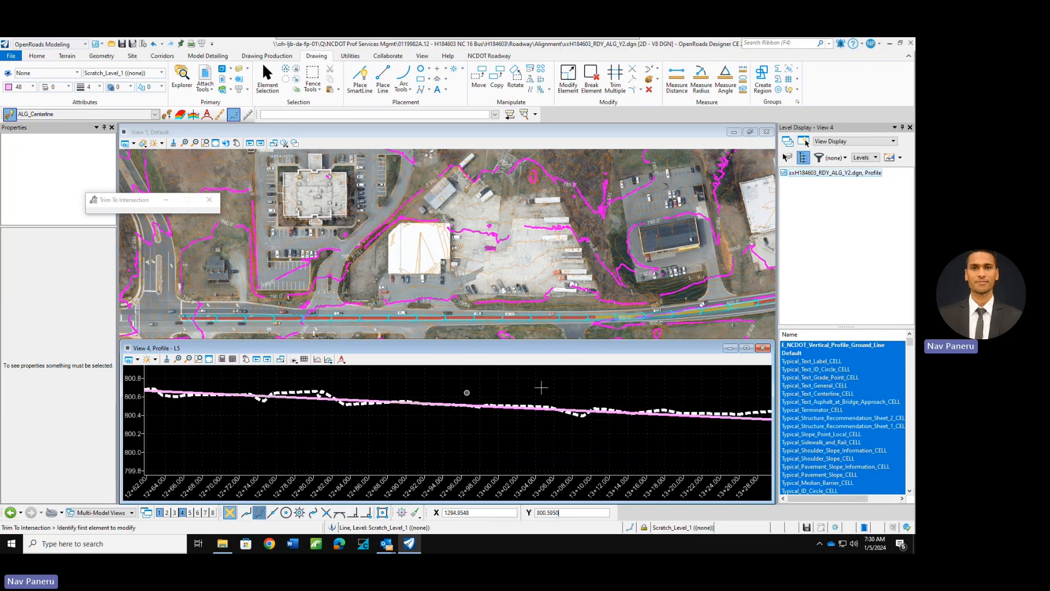
{"action": "scroll", "coordinate": [541, 387], "scroll_direction": "down", "scroll_amount": 5}
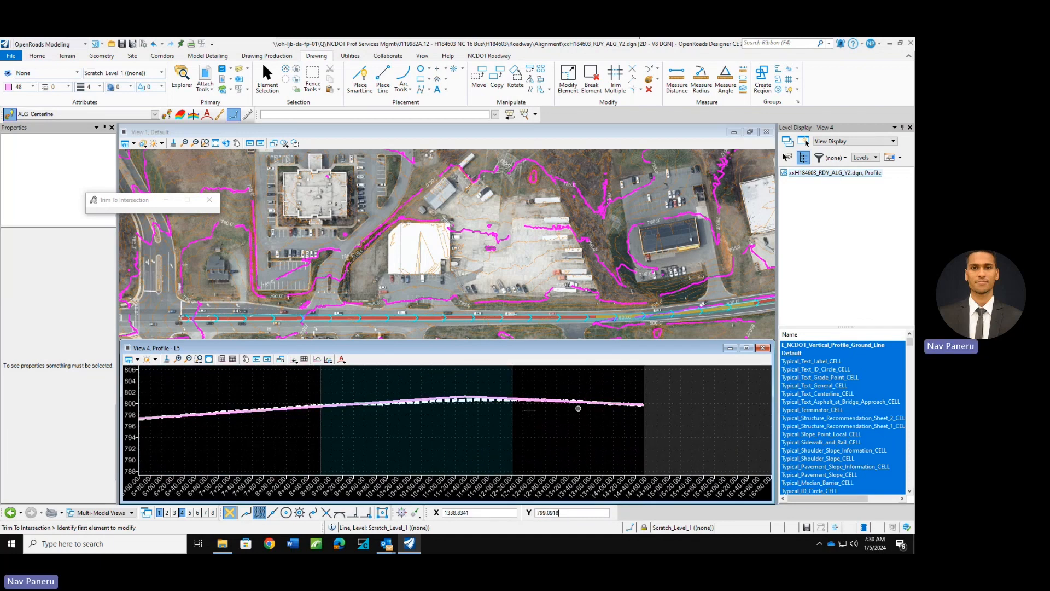
Trim the first steep grade line and the middle grade line to their intersection, and end the trimming.
{"action": "scroll", "coordinate": [578, 408], "scroll_direction": "down", "scroll_amount": 1}
{"action": "scroll", "coordinate": [185, 425], "scroll_direction": "up", "scroll_amount": 2}
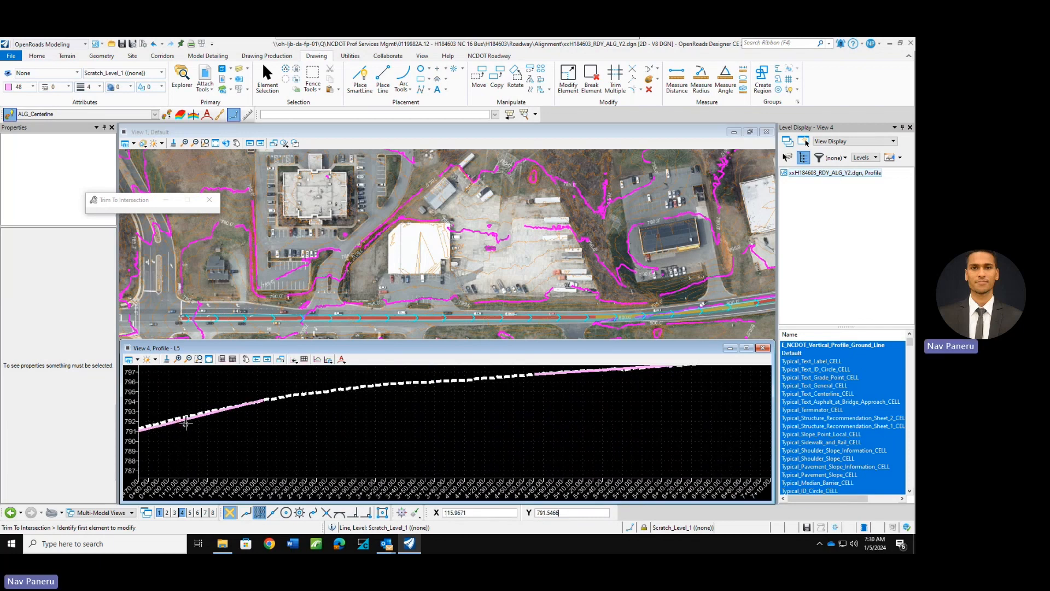
{"action": "left_click", "coordinate": [185, 423]}
{"action": "scroll", "coordinate": [263, 436], "scroll_direction": "down", "scroll_amount": 2}
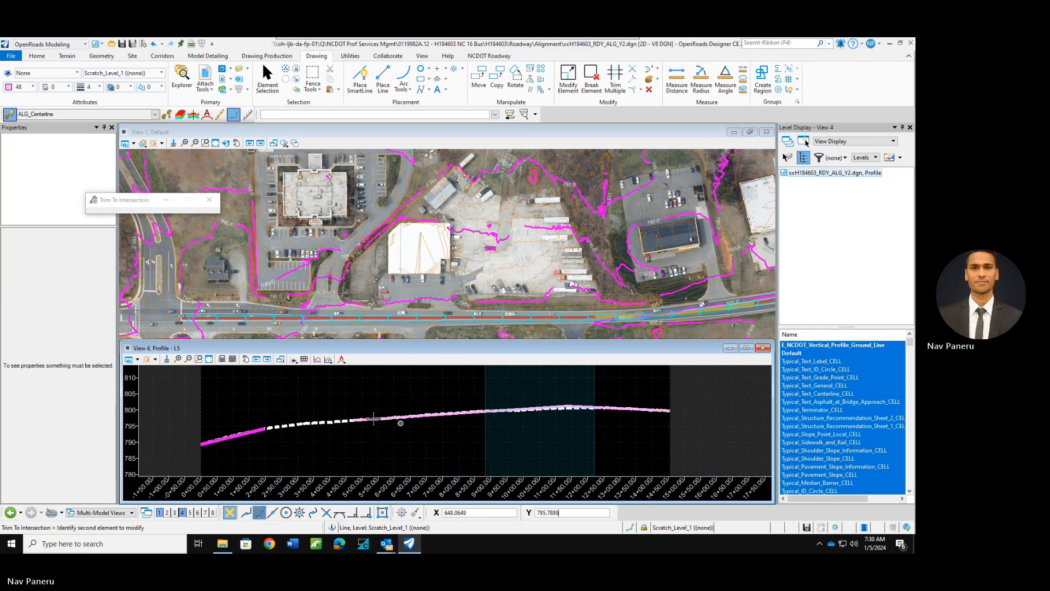
{"action": "scroll", "coordinate": [373, 419], "scroll_direction": "up", "scroll_amount": 5}
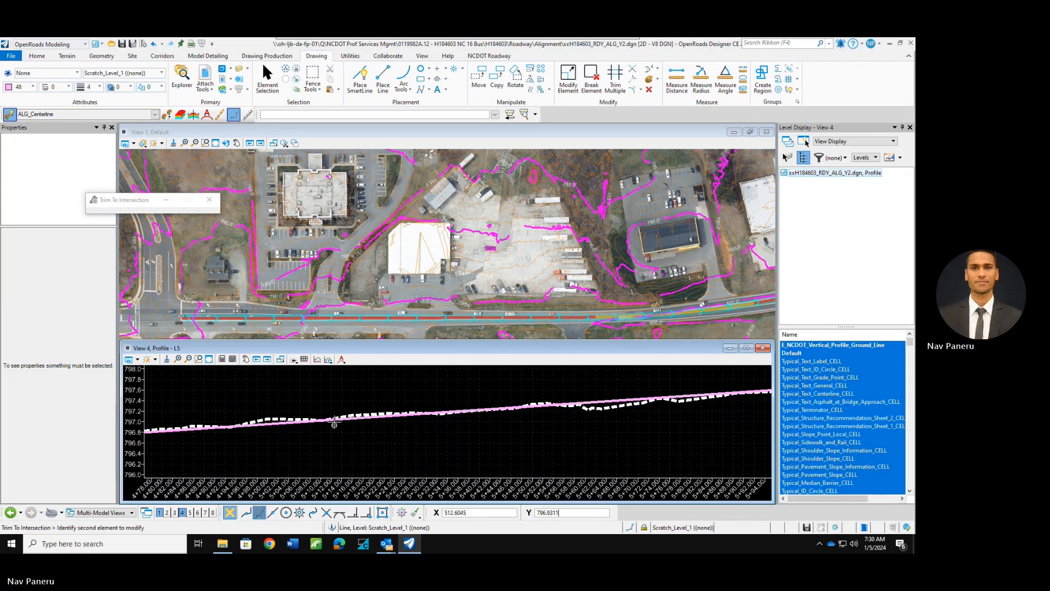
{"action": "left_click", "coordinate": [268, 424]}
{"action": "scroll", "coordinate": [405, 400], "scroll_direction": "down", "scroll_amount": 5}
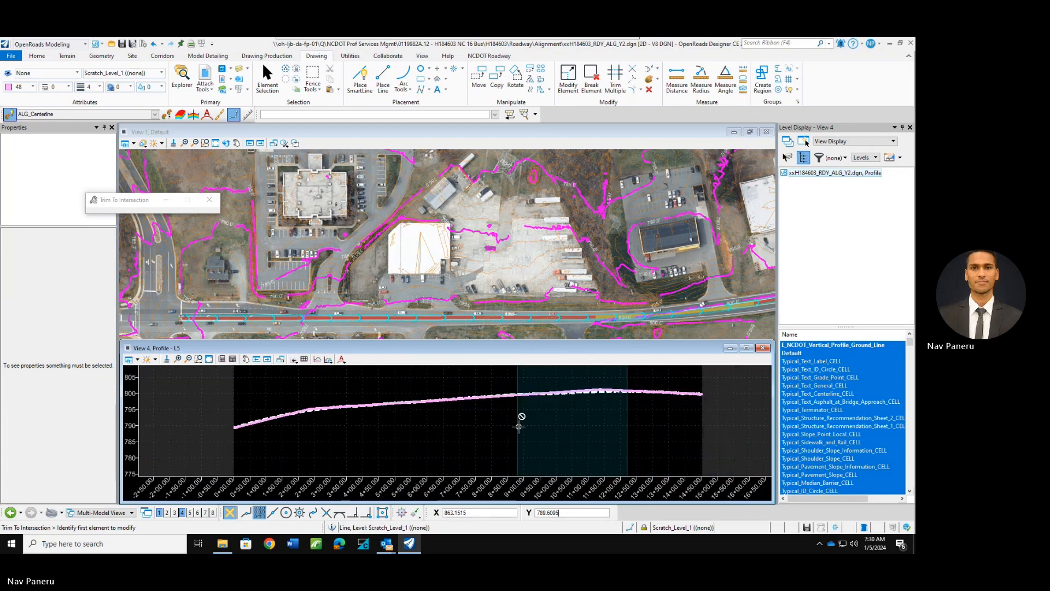
{"action": "left_click", "coordinate": [267, 77]}
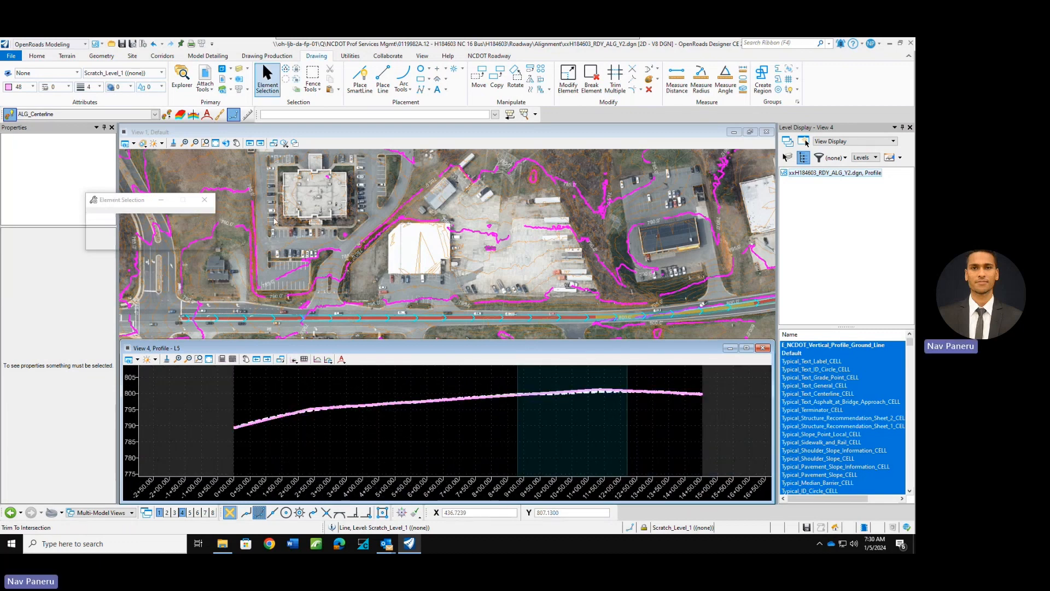
{"action": "scroll", "coordinate": [317, 409], "scroll_direction": "up", "scroll_amount": 2}
{"action": "scroll", "coordinate": [254, 405], "scroll_direction": "down", "scroll_amount": 2}
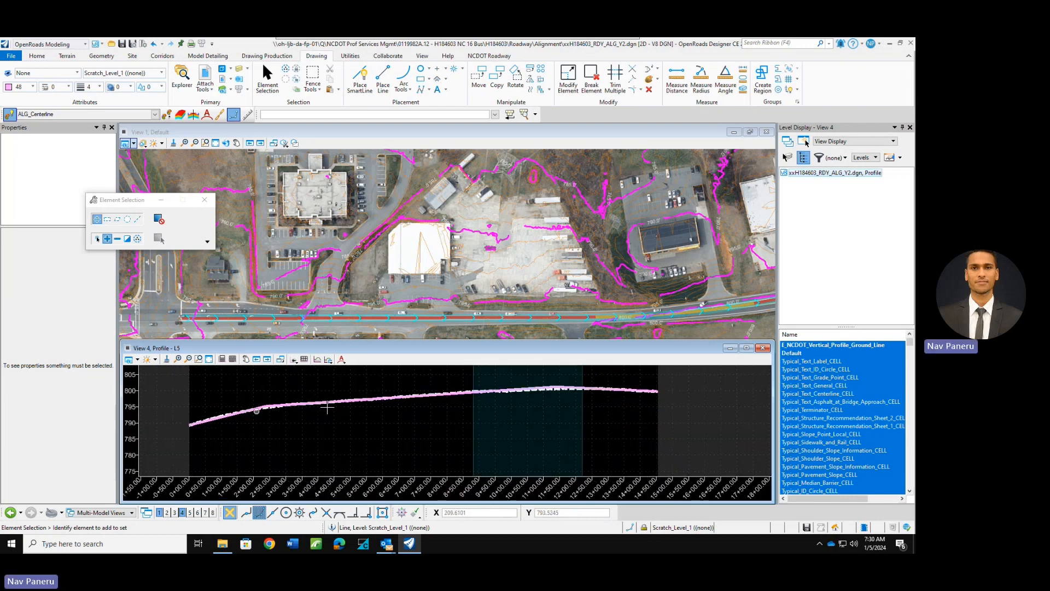
{"action": "scroll", "coordinate": [550, 390], "scroll_direction": "up", "scroll_amount": 2}
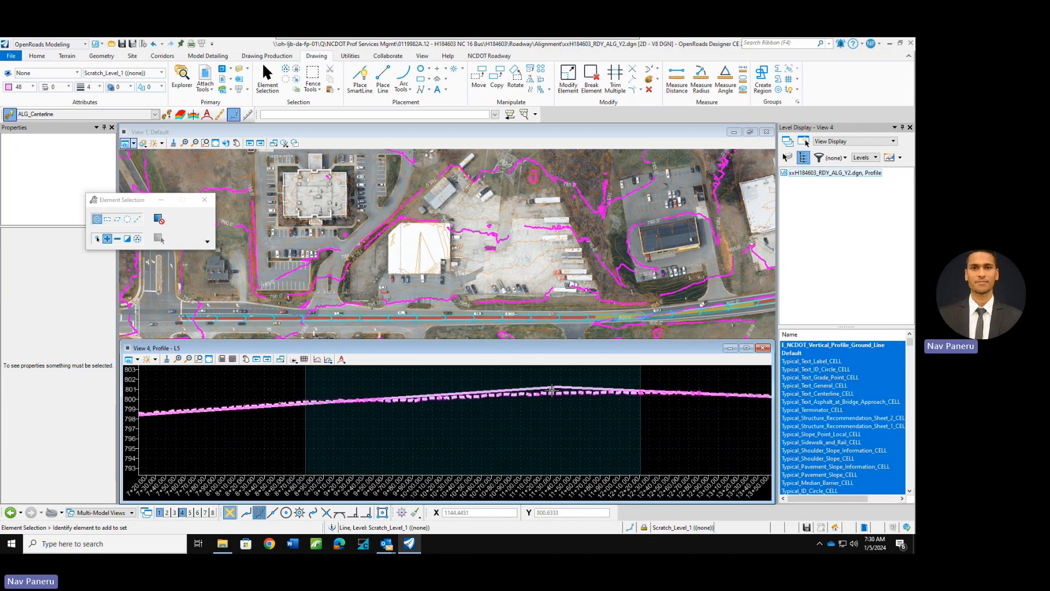
{"action": "scroll", "coordinate": [551, 389], "scroll_direction": "down", "scroll_amount": 2}
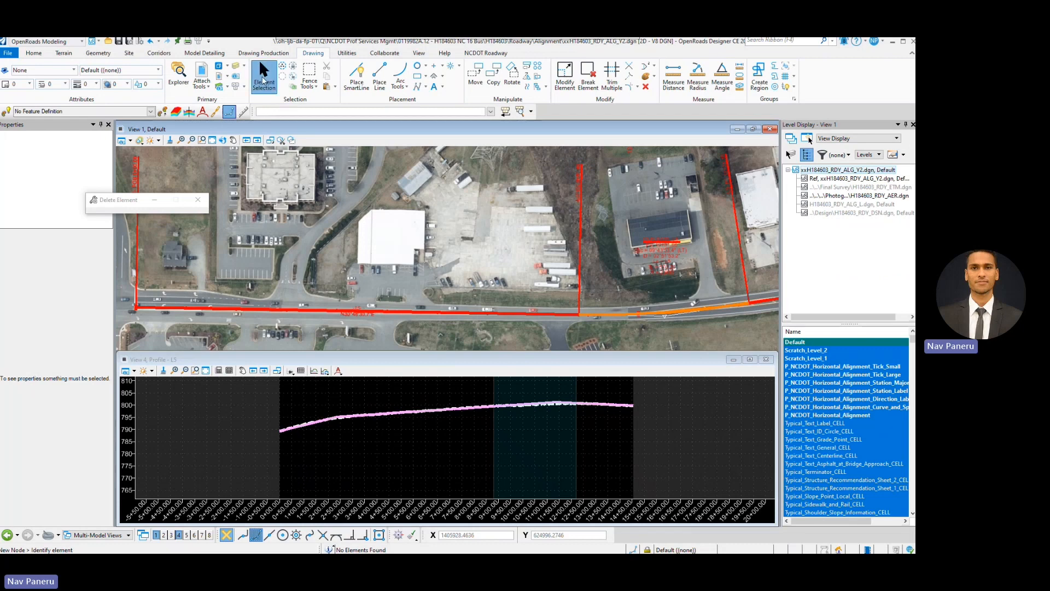
{"action": "left_click", "coordinate": [264, 75]}
{"action": "left_click", "coordinate": [359, 432]}
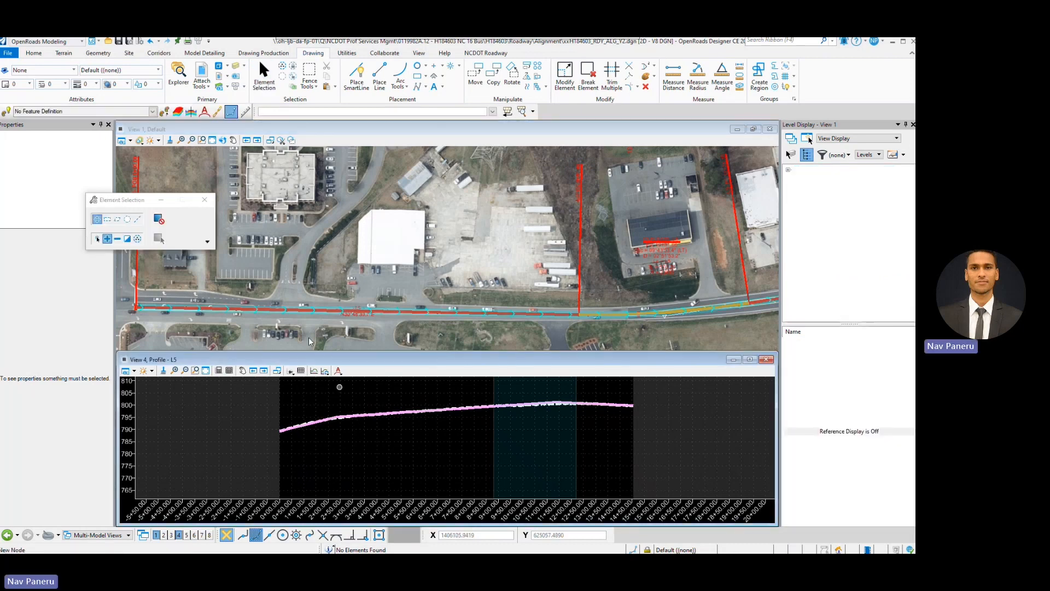
Draw a line about 125 long straight across the road in the plan view, near the start of the alignment.
{"action": "left_click", "coordinate": [248, 314]}
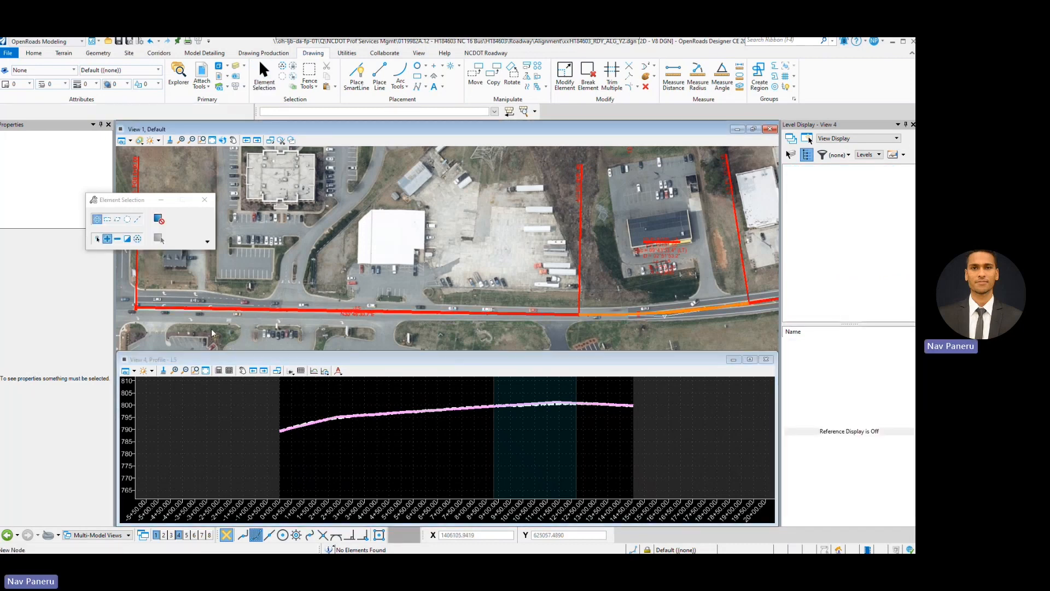
{"action": "scroll", "coordinate": [322, 272], "scroll_direction": "up", "scroll_amount": 3}
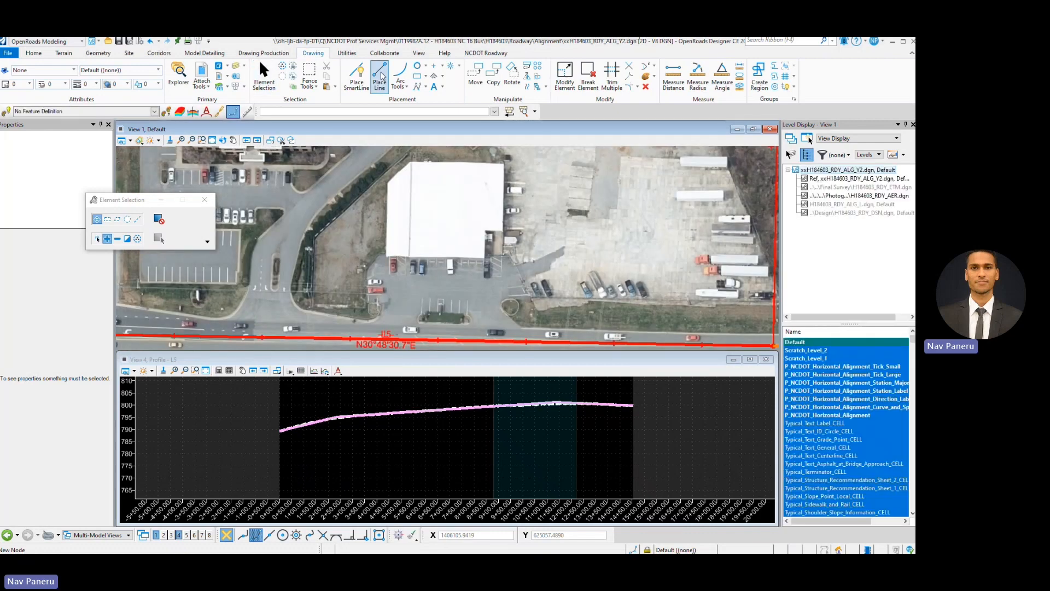
{"action": "left_click", "coordinate": [379, 75]}
{"action": "scroll", "coordinate": [319, 247], "scroll_direction": "down", "scroll_amount": 2}
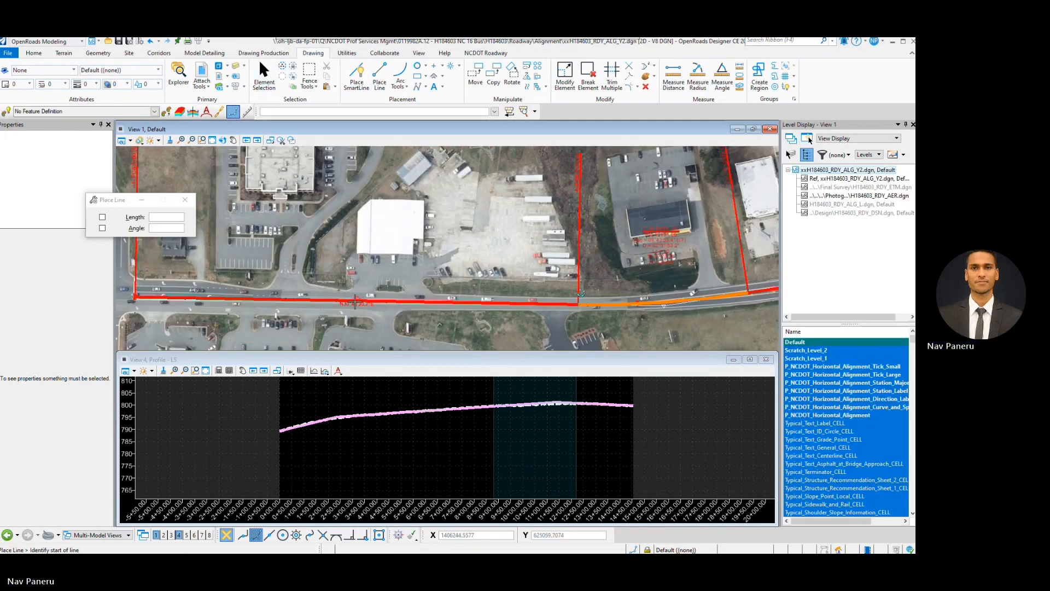
{"action": "left_click", "coordinate": [202, 265]}
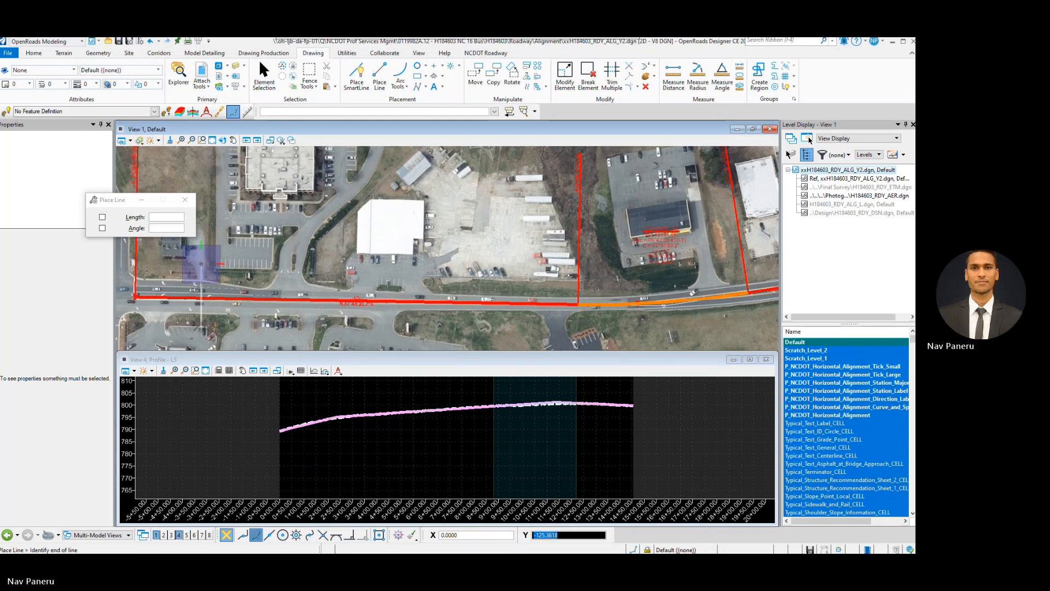
{"action": "right_click", "coordinate": [200, 322]}
Draw a second line about 90 long across the road in the plan view, on the alignment's last tangent near its end.
{"action": "scroll", "coordinate": [200, 323], "scroll_direction": "down", "scroll_amount": 2}
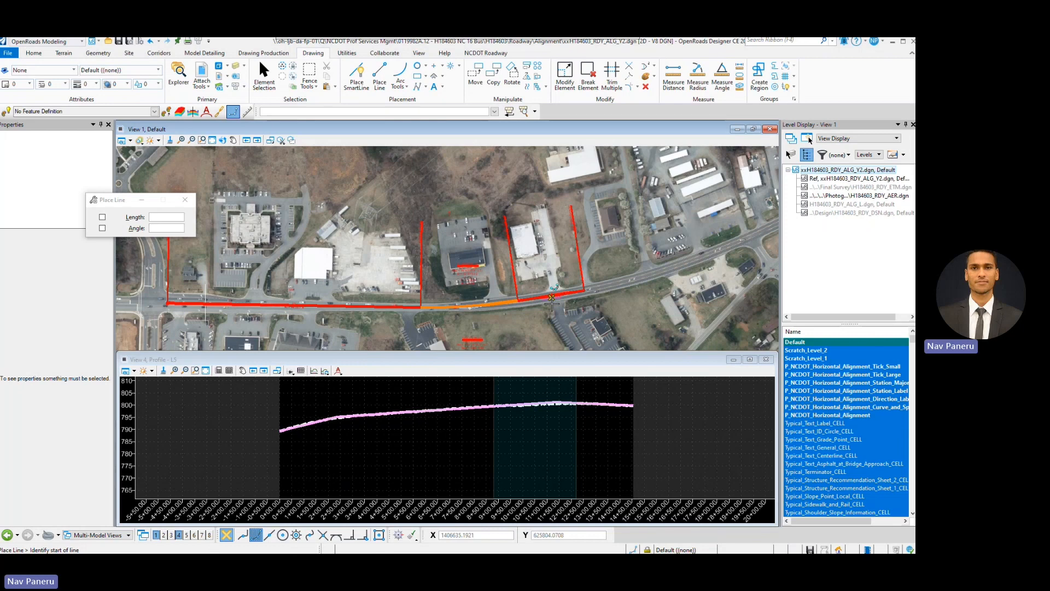
{"action": "scroll", "coordinate": [551, 302], "scroll_direction": "up", "scroll_amount": 2}
{"action": "left_click", "coordinate": [534, 271]}
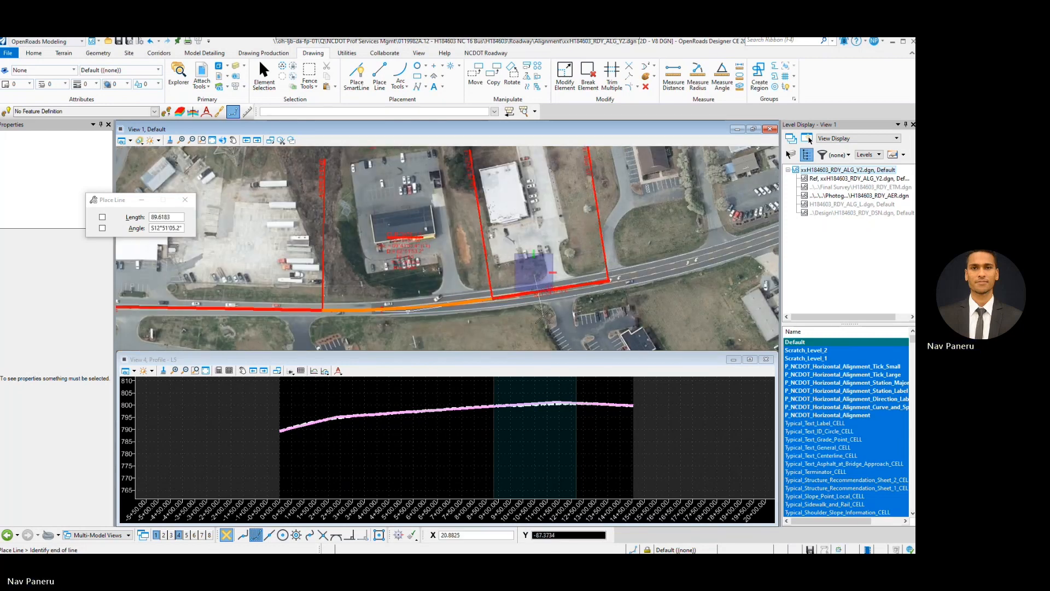
{"action": "left_click", "coordinate": [542, 316]}
{"action": "right_click", "coordinate": [543, 315]}
{"action": "left_click", "coordinate": [265, 76]}
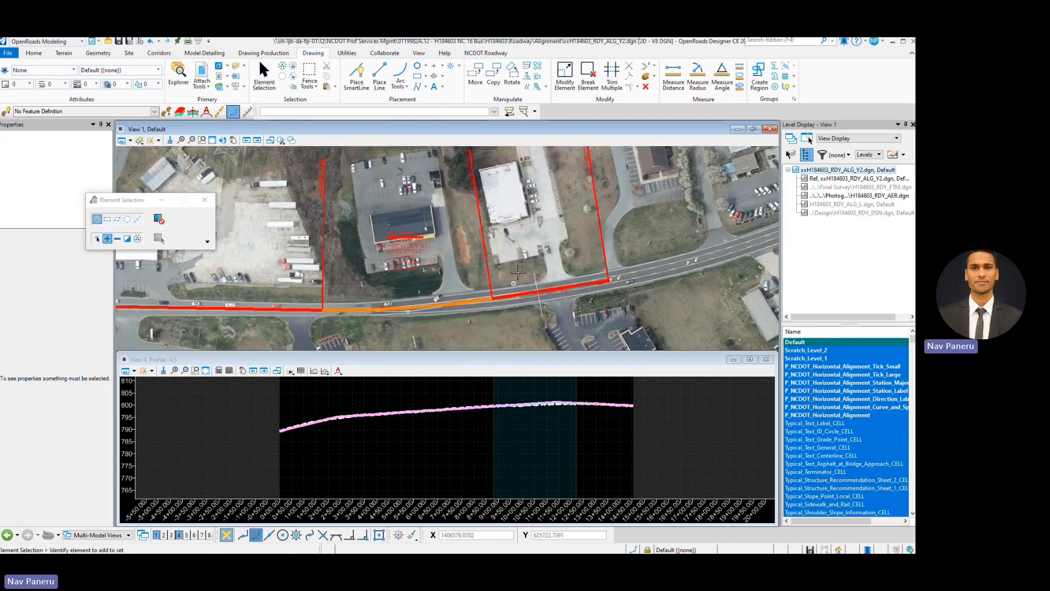
Examine the alignment and its surroundings in the plan view, from the start intersection to the far end.
{"action": "scroll", "coordinate": [513, 271], "scroll_direction": "down", "scroll_amount": 2}
{"action": "scroll", "coordinate": [511, 267], "scroll_direction": "down", "scroll_amount": 2}
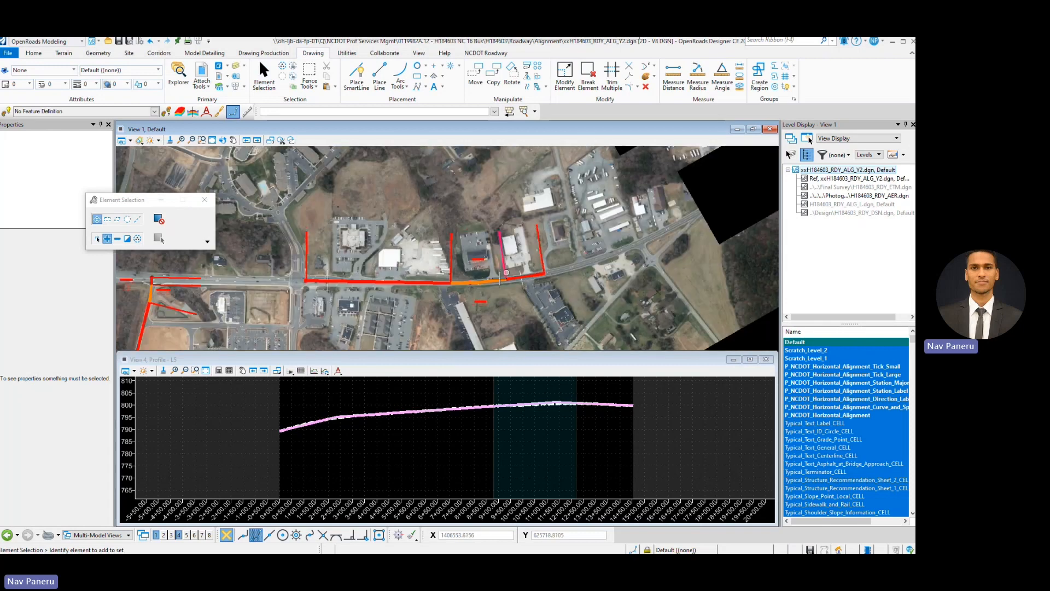
{"action": "scroll", "coordinate": [500, 280], "scroll_direction": "up", "scroll_amount": 2}
{"action": "left_click", "coordinate": [204, 199]}
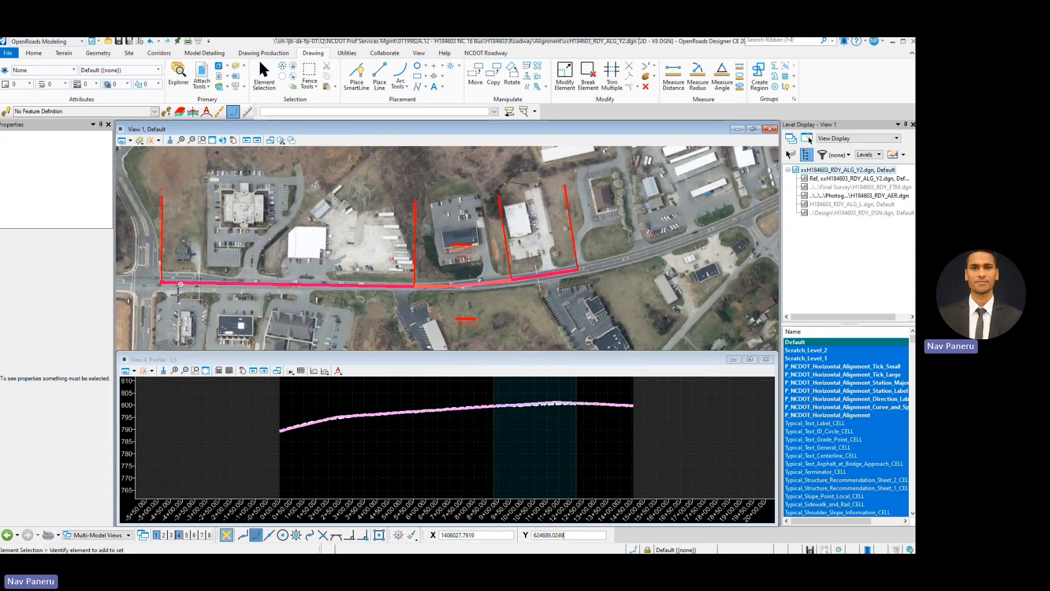
{"action": "scroll", "coordinate": [259, 290], "scroll_direction": "down", "scroll_amount": 2}
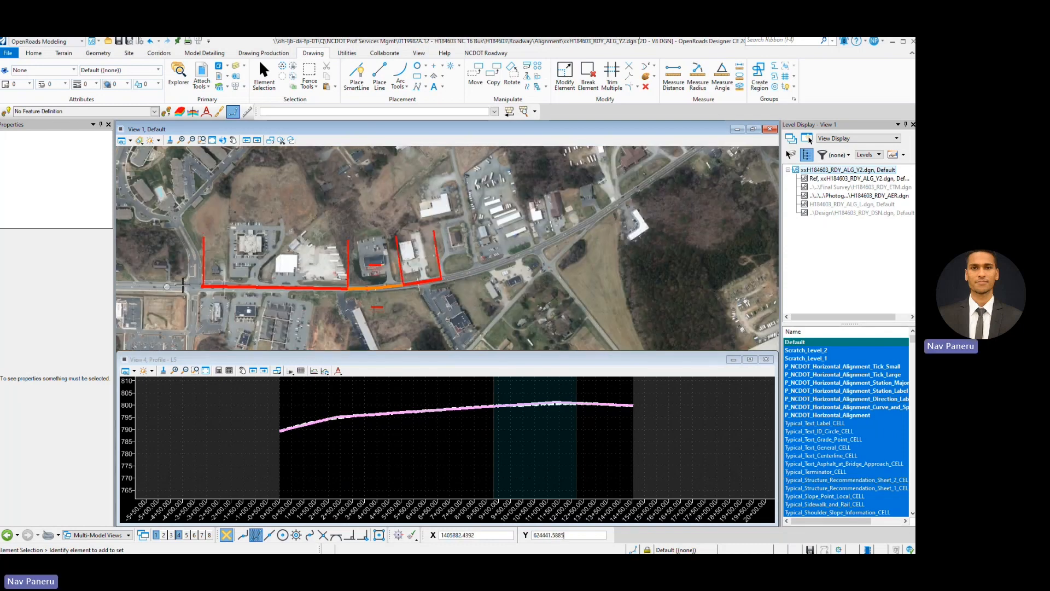
{"action": "scroll", "coordinate": [180, 283], "scroll_direction": "up", "scroll_amount": 2}
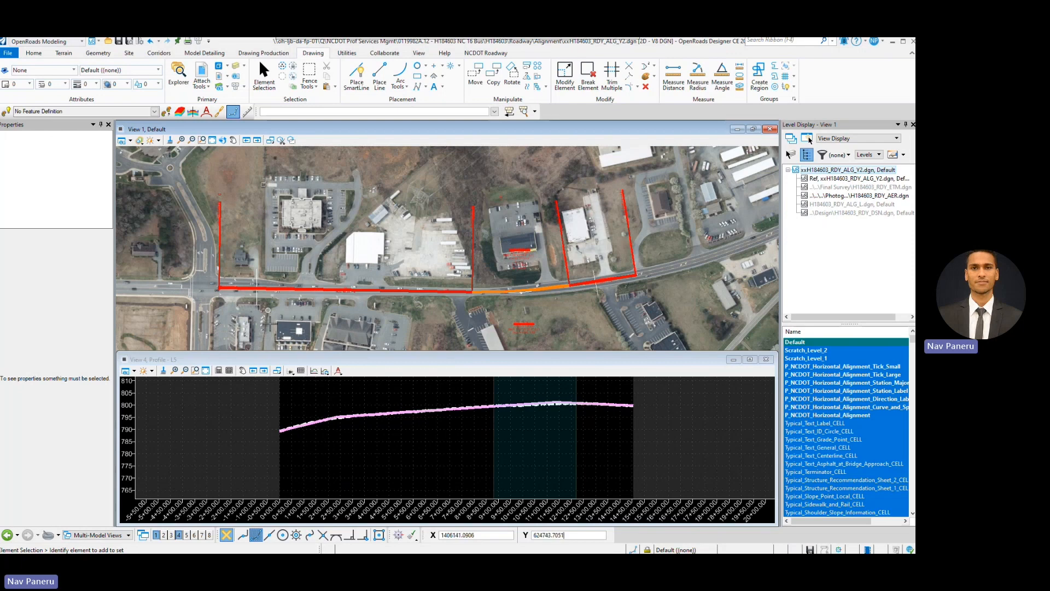
Compare the first grade line with the existing ground line near the start of the profile.
{"action": "scroll", "coordinate": [314, 427], "scroll_direction": "up", "scroll_amount": 2}
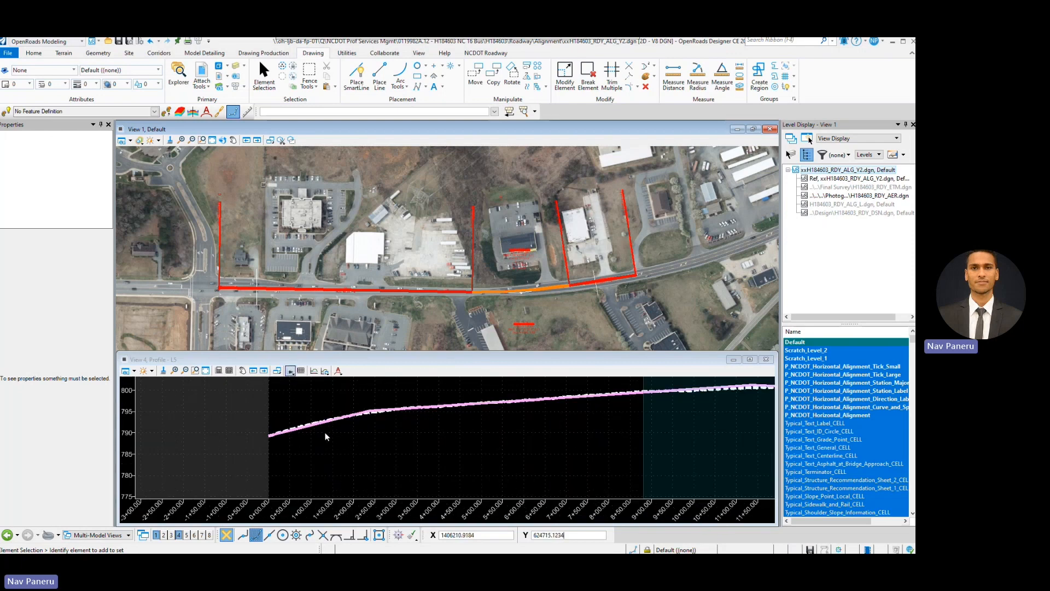
{"action": "left_click", "coordinate": [325, 432]}
{"action": "scroll", "coordinate": [307, 430], "scroll_direction": "up", "scroll_amount": 1}
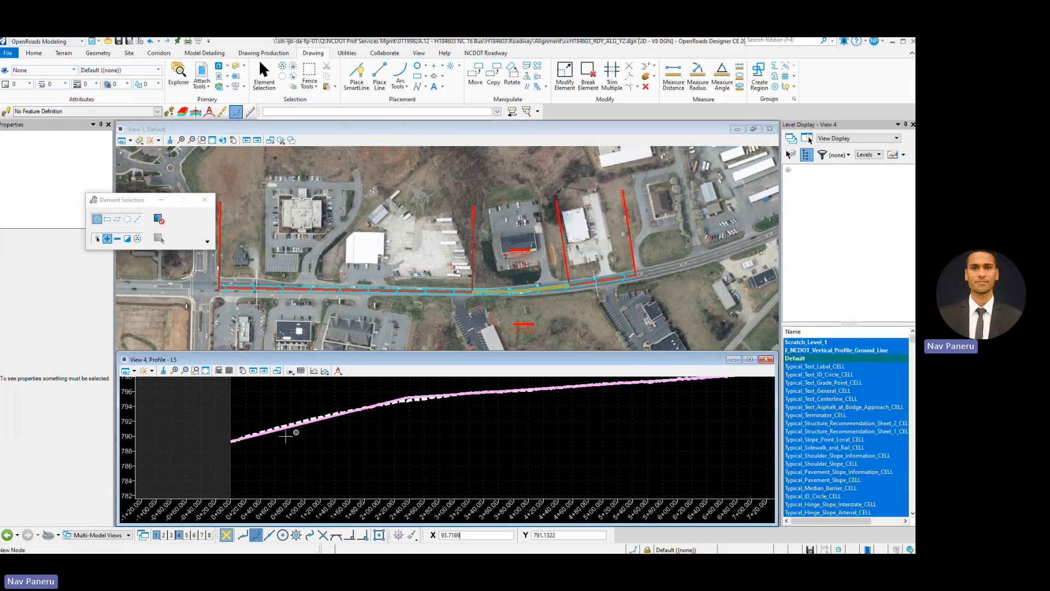
{"action": "scroll", "coordinate": [272, 435], "scroll_direction": "up", "scroll_amount": 1}
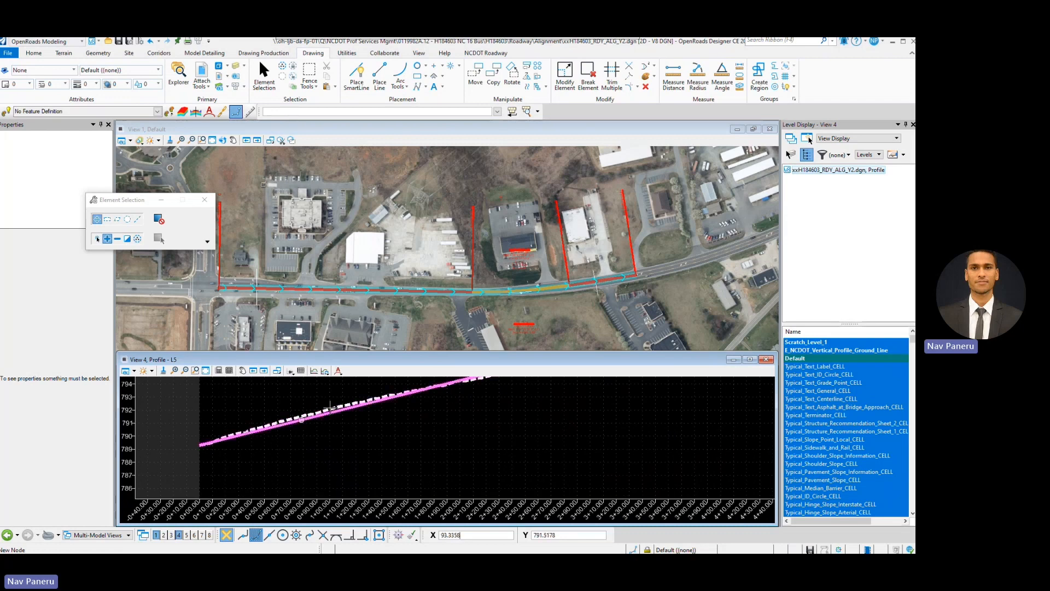
{"action": "scroll", "coordinate": [327, 410], "scroll_direction": "down", "scroll_amount": 2}
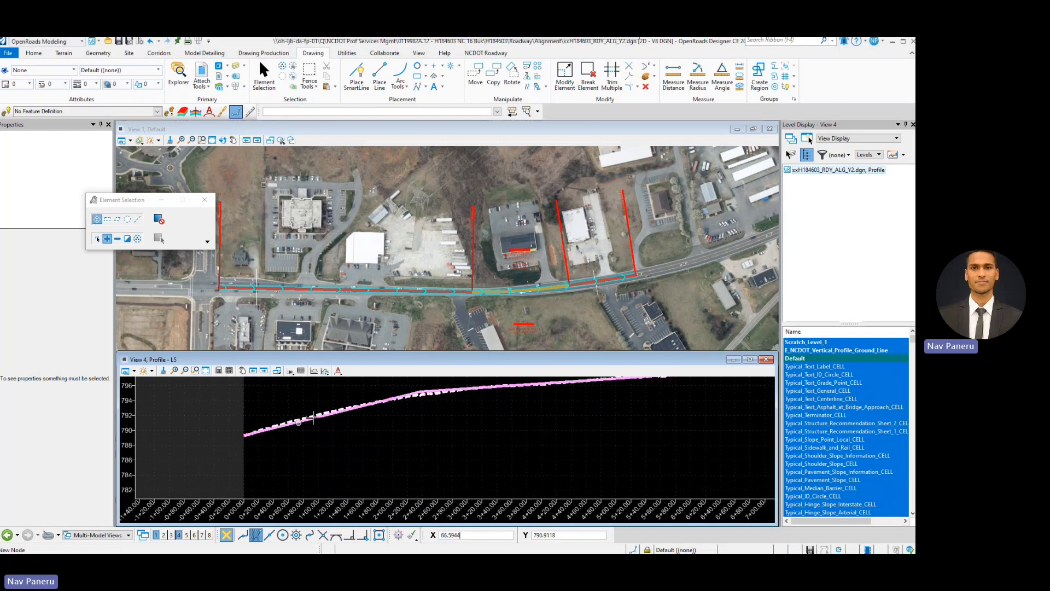
{"action": "scroll", "coordinate": [245, 425], "scroll_direction": "up", "scroll_amount": 2}
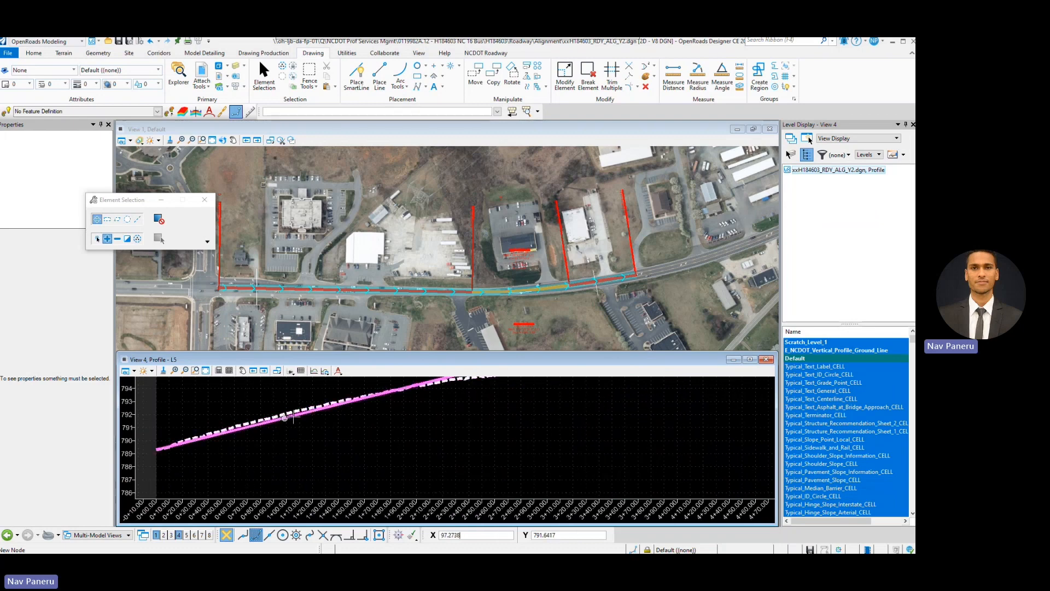
{"action": "scroll", "coordinate": [287, 420], "scroll_direction": "down", "scroll_amount": 2}
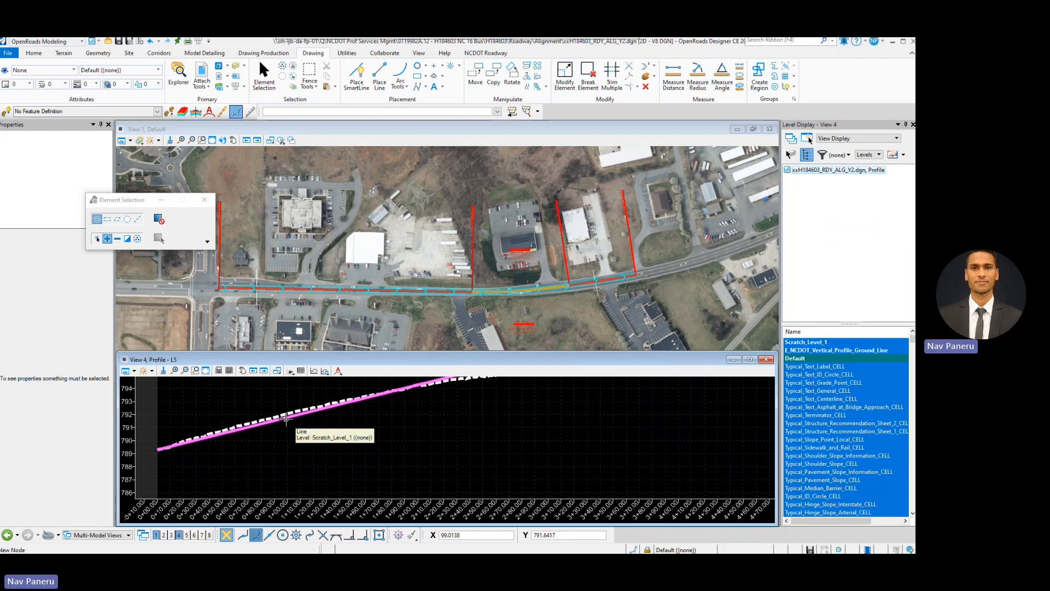
{"action": "scroll", "coordinate": [290, 428], "scroll_direction": "down", "scroll_amount": 2}
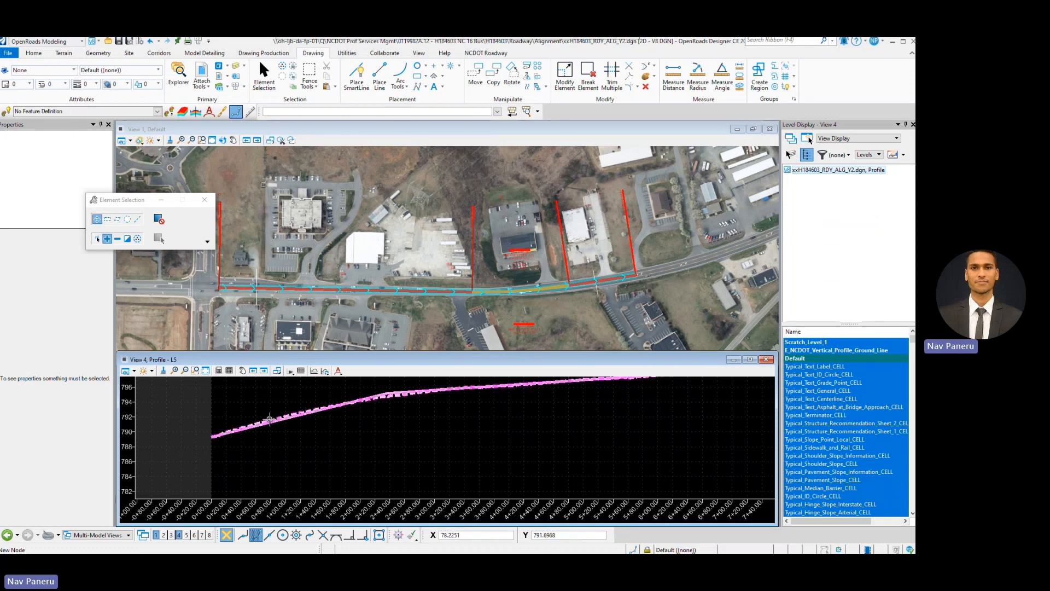
{"action": "scroll", "coordinate": [270, 419], "scroll_direction": "up", "scroll_amount": 2}
{"action": "scroll", "coordinate": [287, 423], "scroll_direction": "up", "scroll_amount": 2}
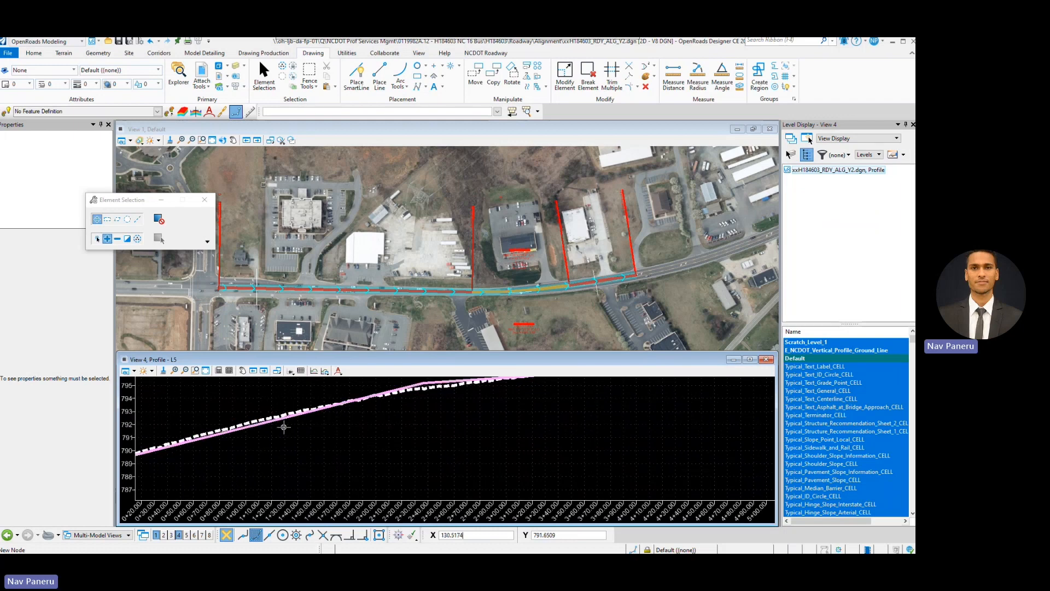
{"action": "scroll", "coordinate": [307, 441], "scroll_direction": "down", "scroll_amount": 2}
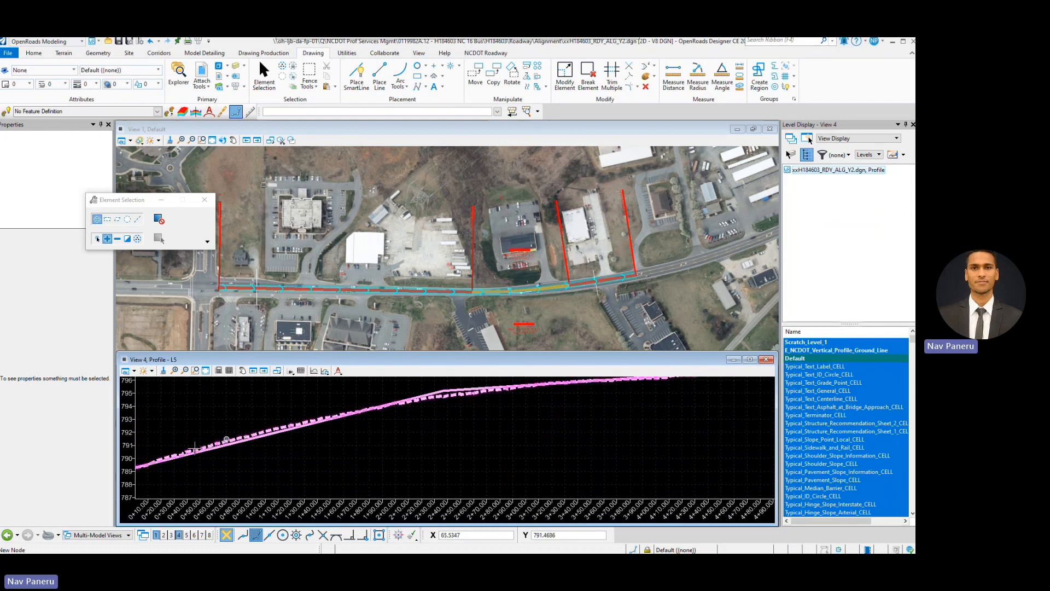
Raise the start point of the first grade line at station 0+00 by about 0.13 with Modify Element.
{"action": "scroll", "coordinate": [326, 432], "scroll_direction": "down", "scroll_amount": 3}
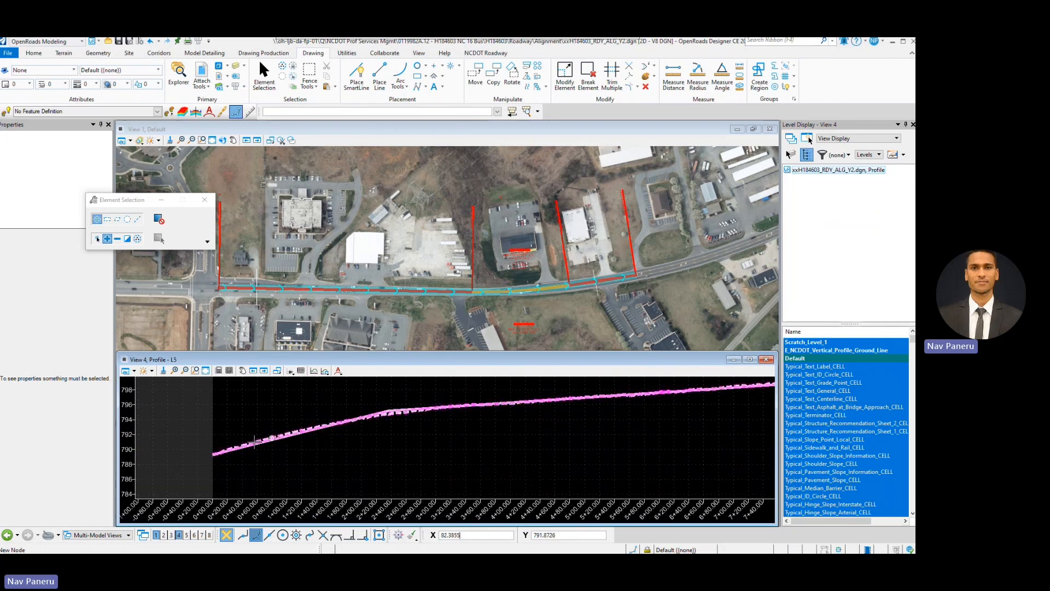
{"action": "scroll", "coordinate": [238, 446], "scroll_direction": "up", "scroll_amount": 3}
{"action": "scroll", "coordinate": [337, 417], "scroll_direction": "down", "scroll_amount": 2}
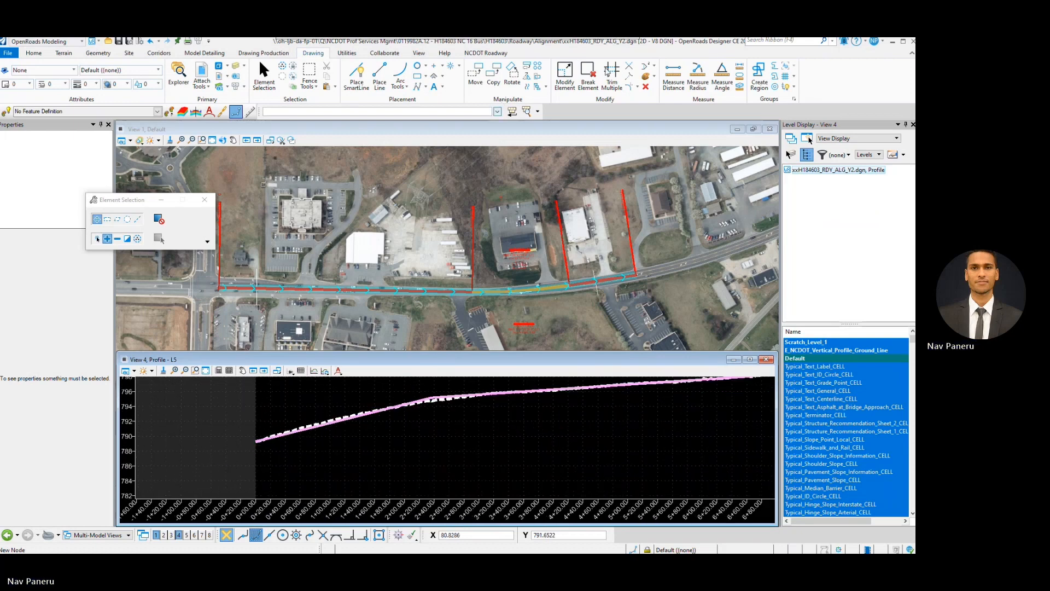
{"action": "left_click", "coordinate": [564, 77]}
{"action": "scroll", "coordinate": [264, 454], "scroll_direction": "up", "scroll_amount": 6}
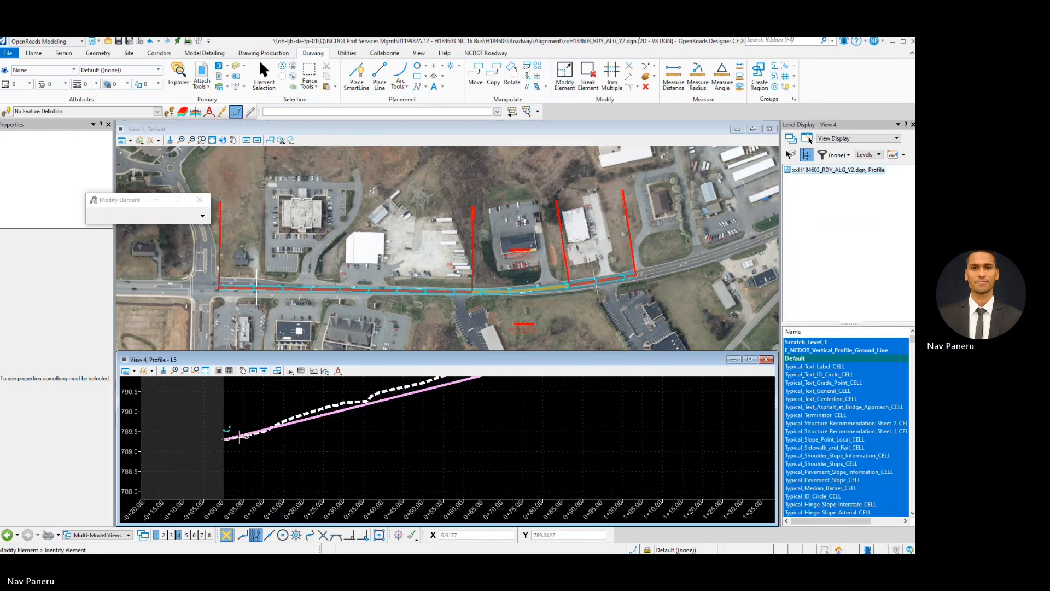
{"action": "left_click", "coordinate": [221, 438]}
{"action": "scroll", "coordinate": [221, 438], "scroll_direction": "up", "scroll_amount": 4}
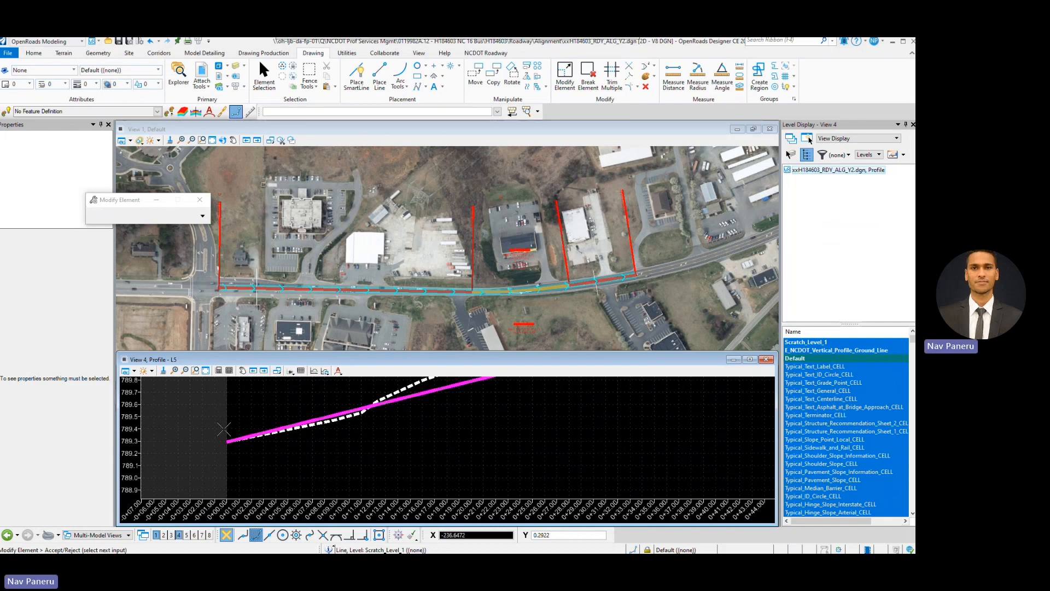
{"action": "scroll", "coordinate": [224, 429], "scroll_direction": "up", "scroll_amount": 2}
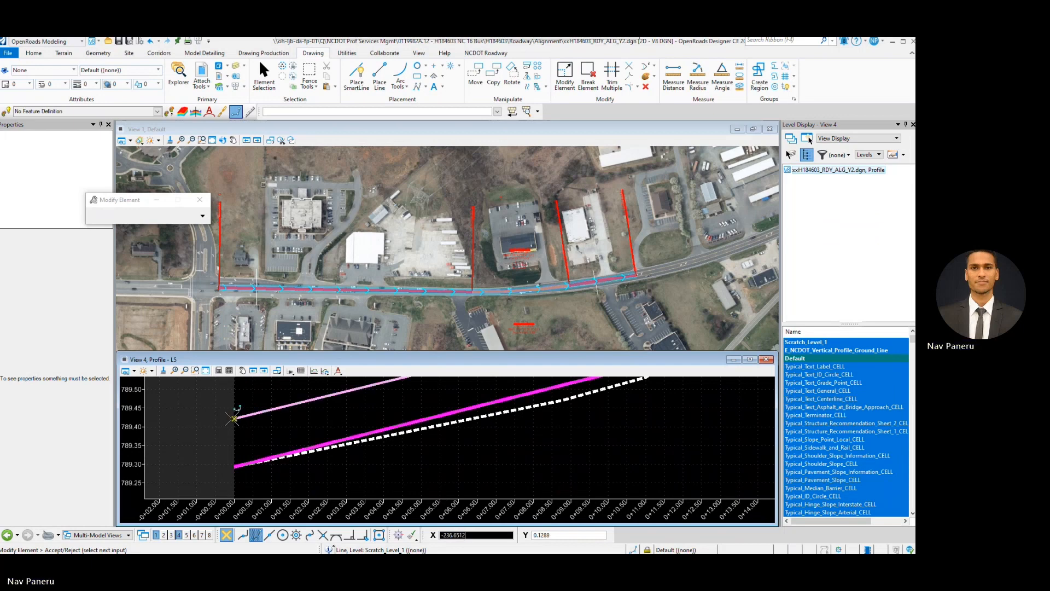
{"action": "left_click", "coordinate": [234, 418]}
{"action": "scroll", "coordinate": [240, 429], "scroll_direction": "down", "scroll_amount": 5}
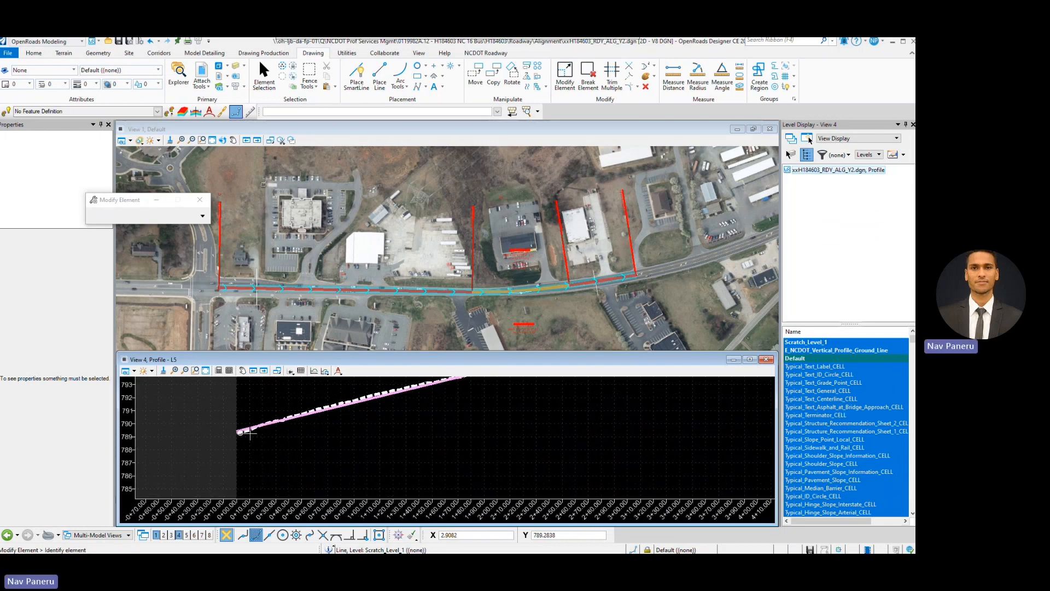
{"action": "scroll", "coordinate": [331, 420], "scroll_direction": "down", "scroll_amount": 3}
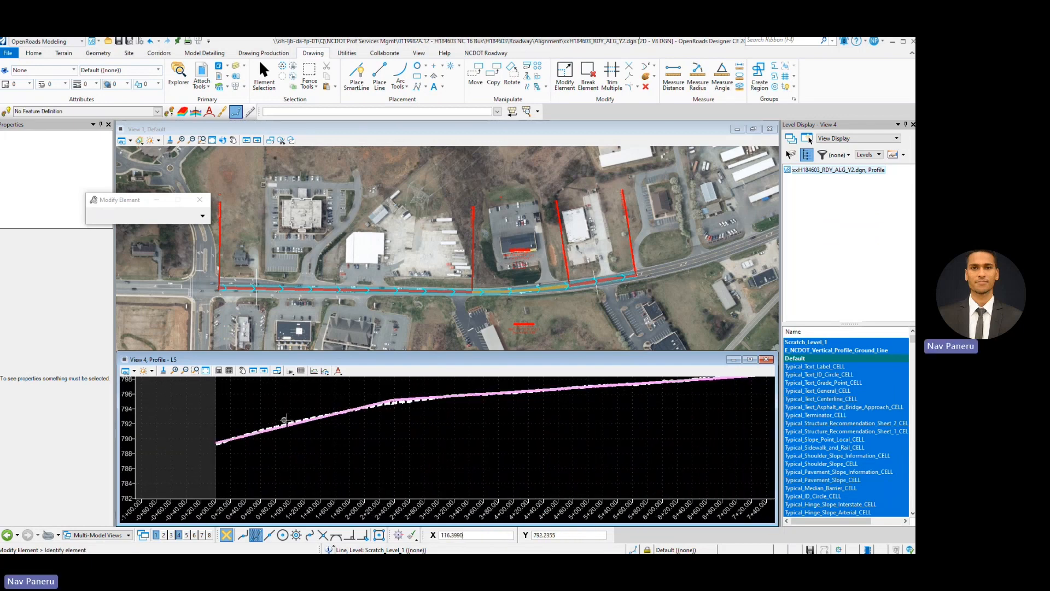
Draw a profile line between points from the existing ground at station 1+31.57 to the first grade break at 2+36.58, sloping about 2.28%.
{"action": "scroll", "coordinate": [285, 420], "scroll_direction": "up", "scroll_amount": 3}
{"action": "scroll", "coordinate": [292, 436], "scroll_direction": "down", "scroll_amount": 2}
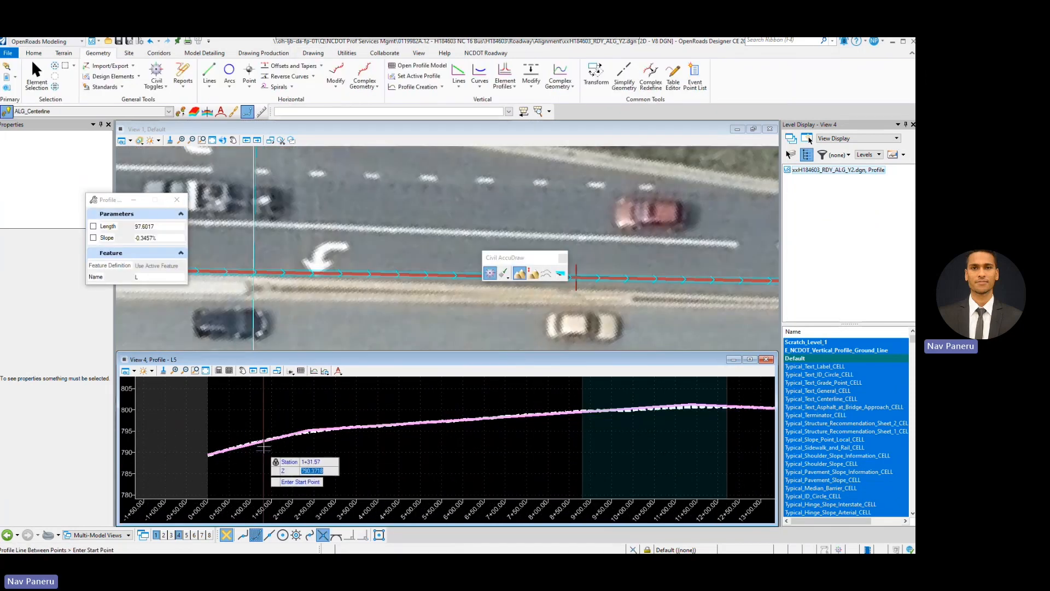
{"action": "scroll", "coordinate": [261, 424], "scroll_direction": "up", "scroll_amount": 2}
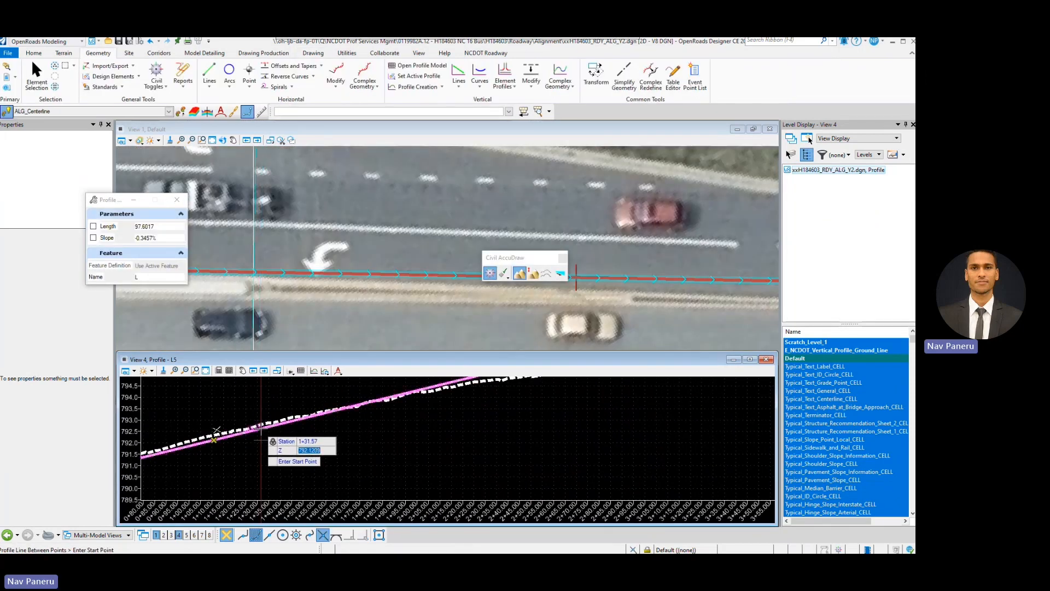
{"action": "scroll", "coordinate": [261, 420], "scroll_direction": "up", "scroll_amount": 6}
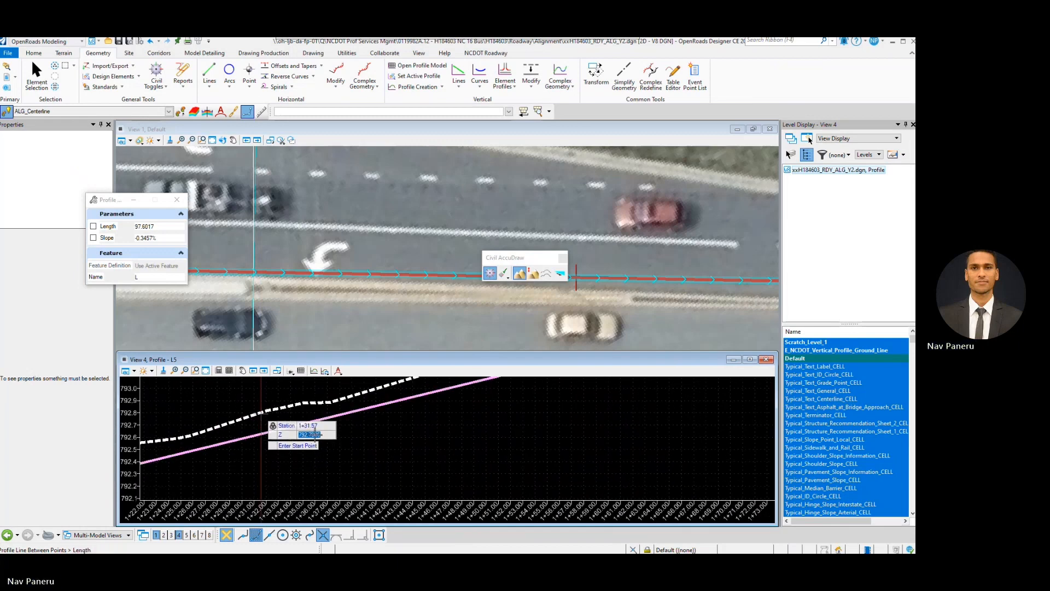
{"action": "left_click", "coordinate": [261, 414]}
{"action": "scroll", "coordinate": [402, 456], "scroll_direction": "down", "scroll_amount": 3}
{"action": "scroll", "coordinate": [402, 457], "scroll_direction": "down", "scroll_amount": 4}
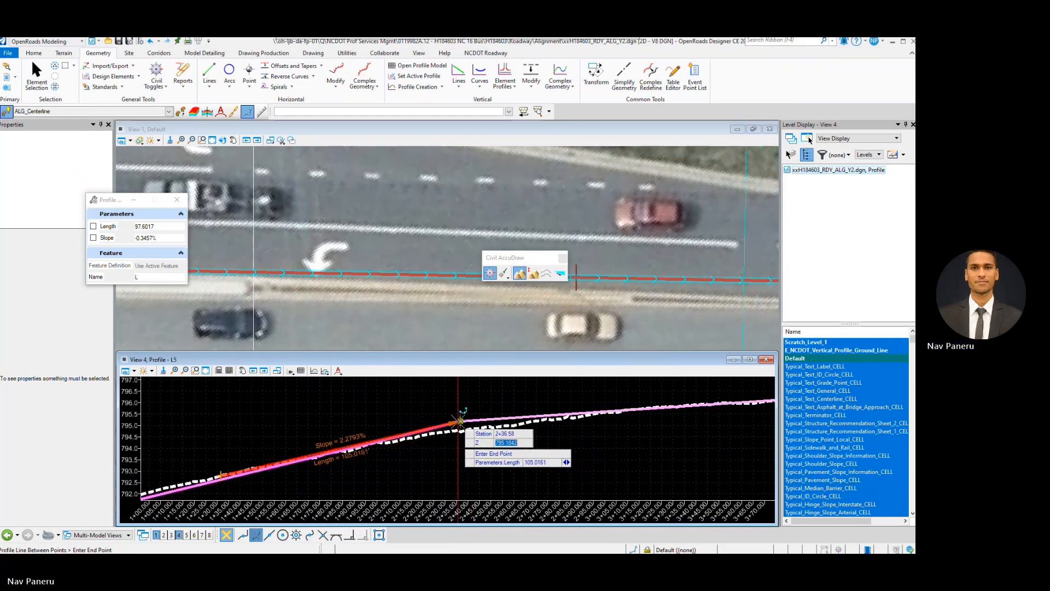
{"action": "left_click", "coordinate": [460, 421]}
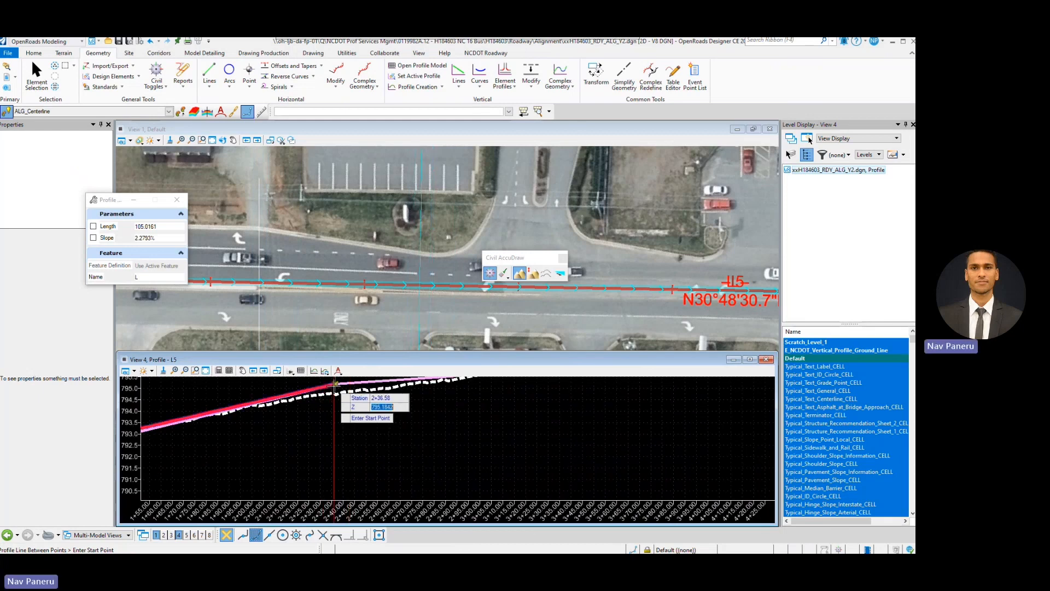
Draw a second profile line from station 2+36.58 to the crest grade break at 11+36.82, about 900.24 long at 0.673%.
{"action": "left_click", "coordinate": [313, 430]}
{"action": "scroll", "coordinate": [306, 433], "scroll_direction": "down", "scroll_amount": 5}
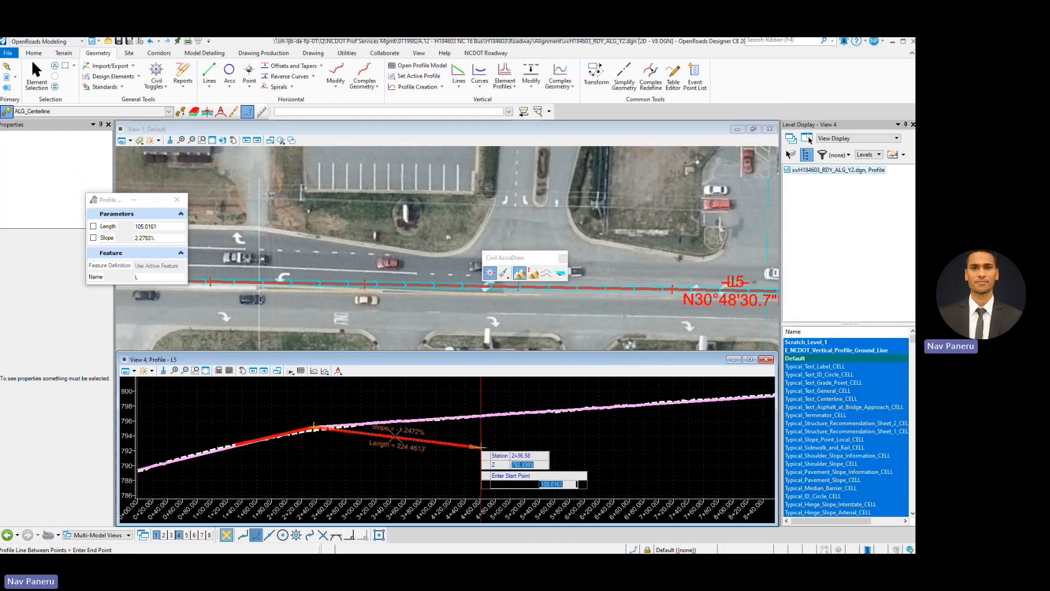
{"action": "scroll", "coordinate": [403, 436], "scroll_direction": "down", "scroll_amount": 1}
{"action": "scroll", "coordinate": [584, 417], "scroll_direction": "up", "scroll_amount": 2}
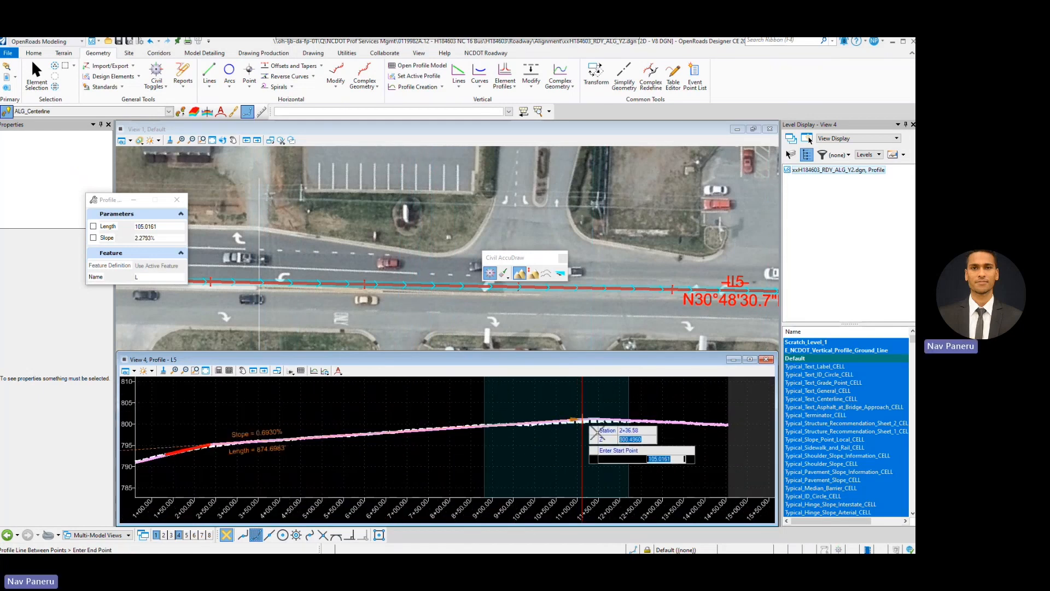
{"action": "scroll", "coordinate": [609, 423], "scroll_direction": "up", "scroll_amount": 3}
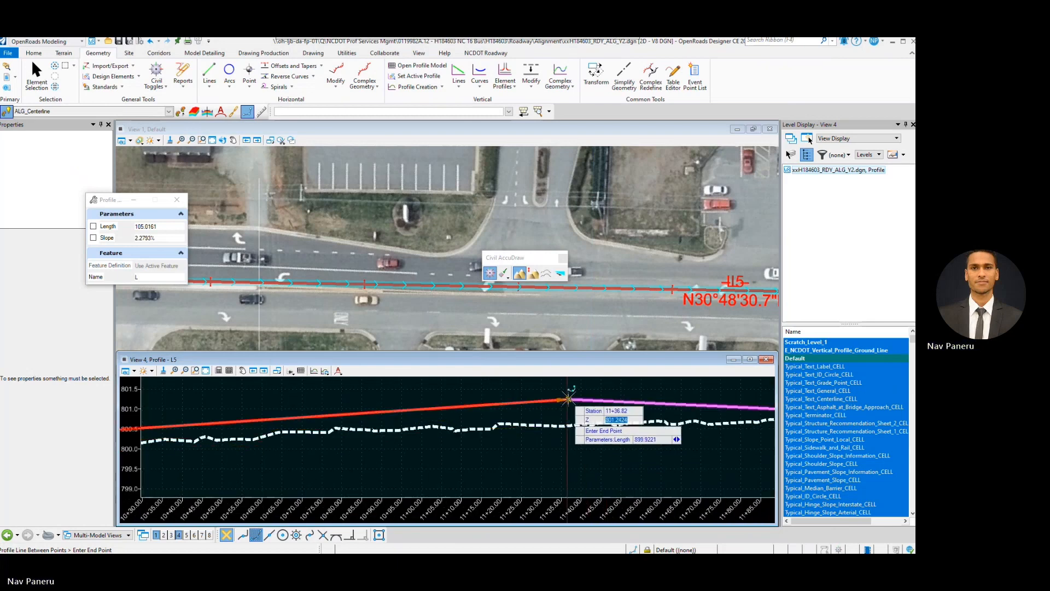
{"action": "left_click", "coordinate": [568, 398]}
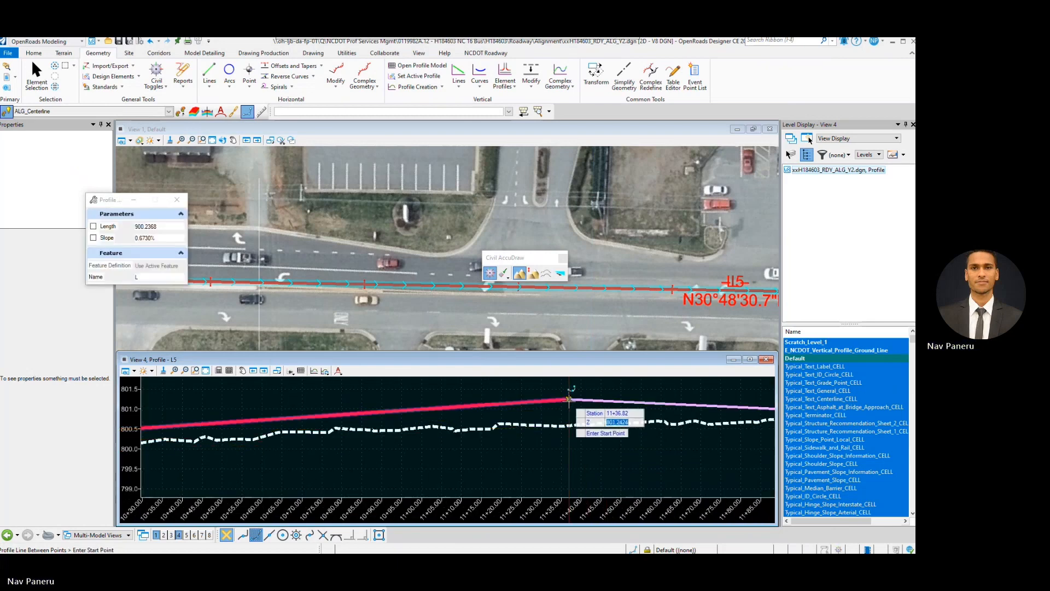
Draw a third profile line from the crest at 11+36.82 to the existing ground at station 13+12.04, about 175.22 long at -0.4486%.
{"action": "left_click", "coordinate": [568, 399]}
{"action": "scroll", "coordinate": [480, 421], "scroll_direction": "down", "scroll_amount": 3}
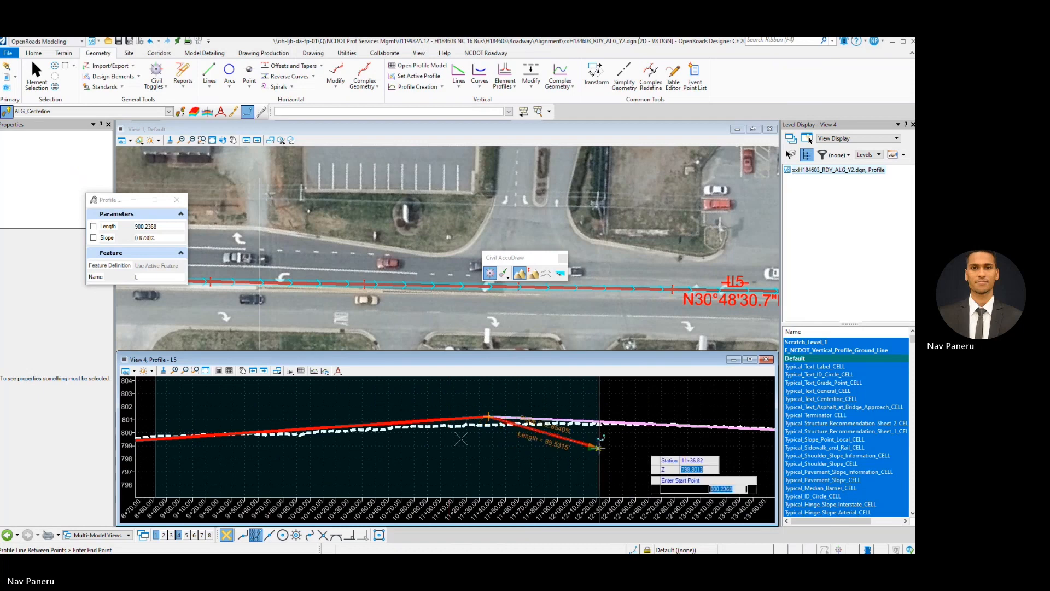
{"action": "scroll", "coordinate": [557, 441], "scroll_direction": "up", "scroll_amount": 2}
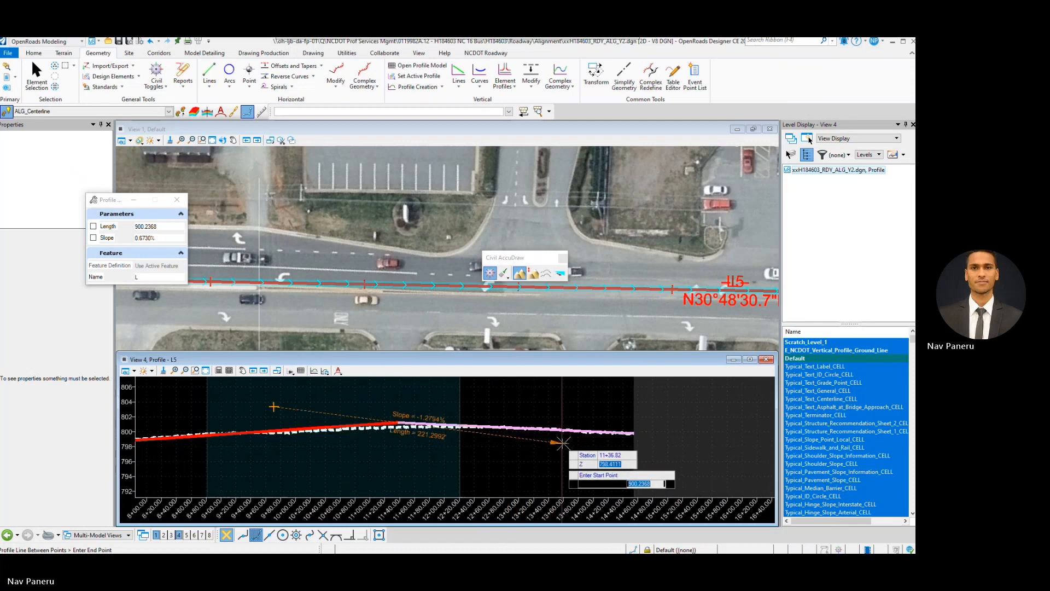
{"action": "scroll", "coordinate": [366, 290], "scroll_direction": "down", "scroll_amount": 2}
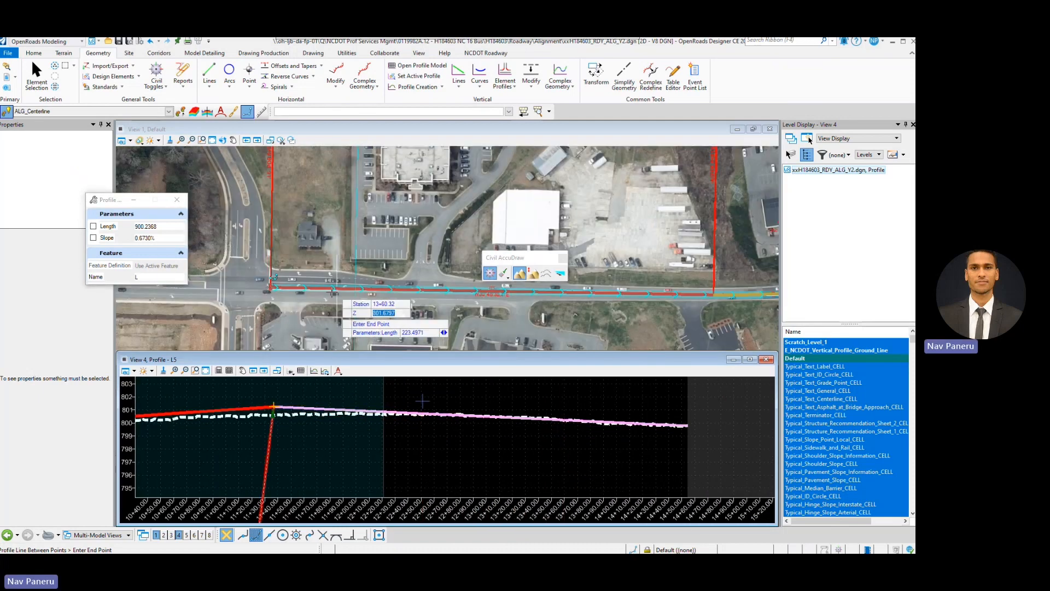
{"action": "scroll", "coordinate": [680, 266], "scroll_direction": "up", "scroll_amount": 3}
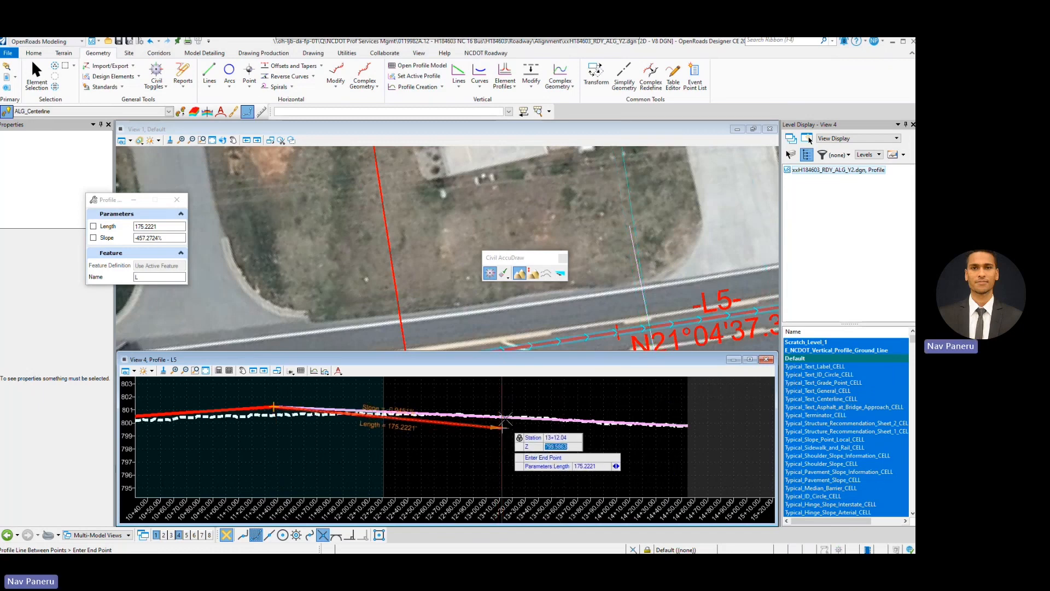
{"action": "scroll", "coordinate": [504, 419], "scroll_direction": "up", "scroll_amount": 8}
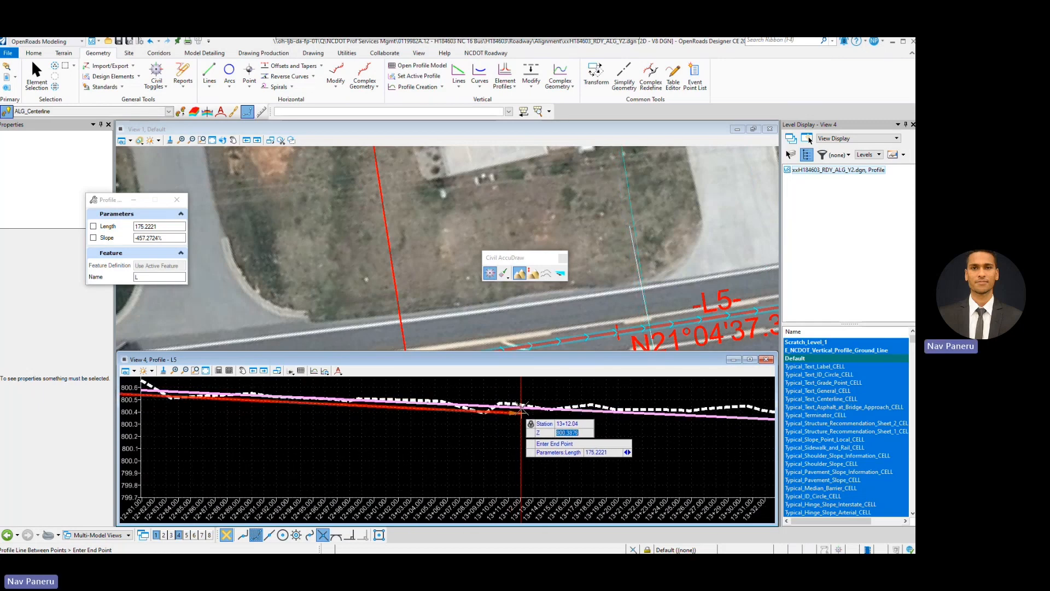
{"action": "scroll", "coordinate": [520, 405], "scroll_direction": "up", "scroll_amount": 4}
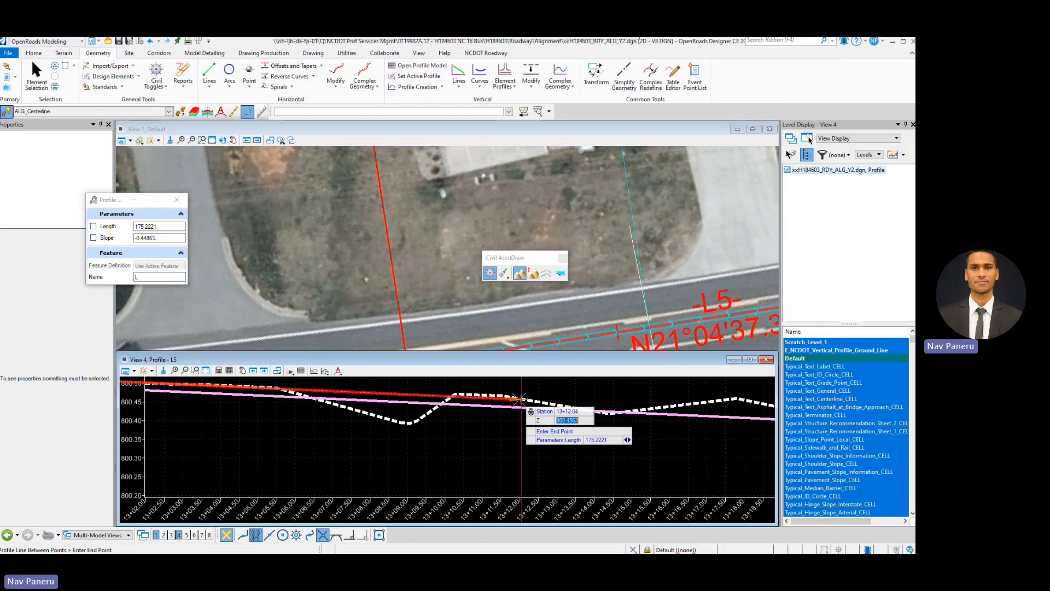
{"action": "left_click", "coordinate": [519, 398]}
{"action": "scroll", "coordinate": [605, 421], "scroll_direction": "down", "scroll_amount": 3}
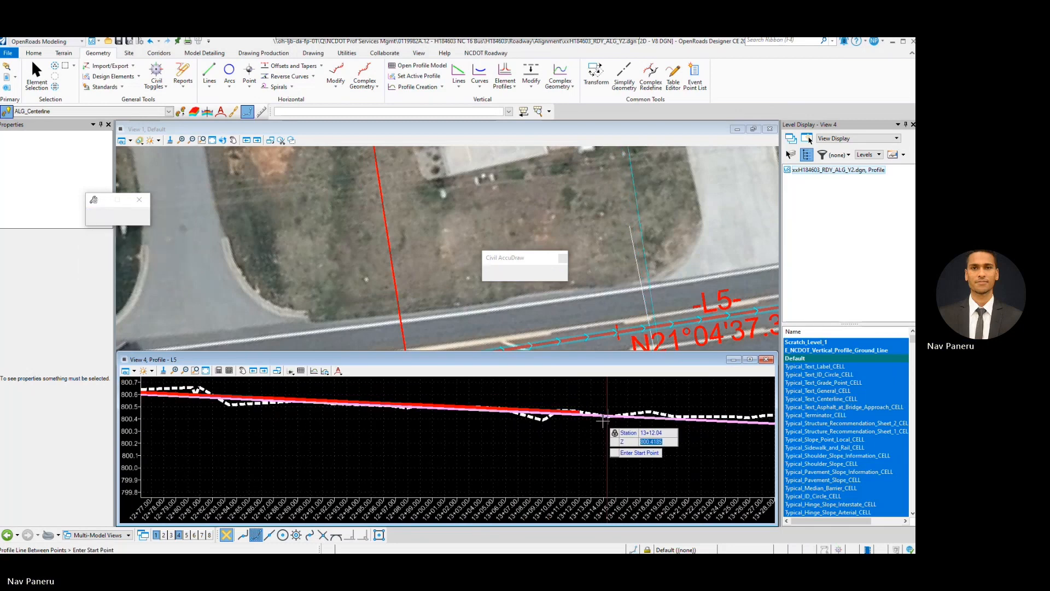
{"action": "scroll", "coordinate": [603, 421], "scroll_direction": "down", "scroll_amount": 6}
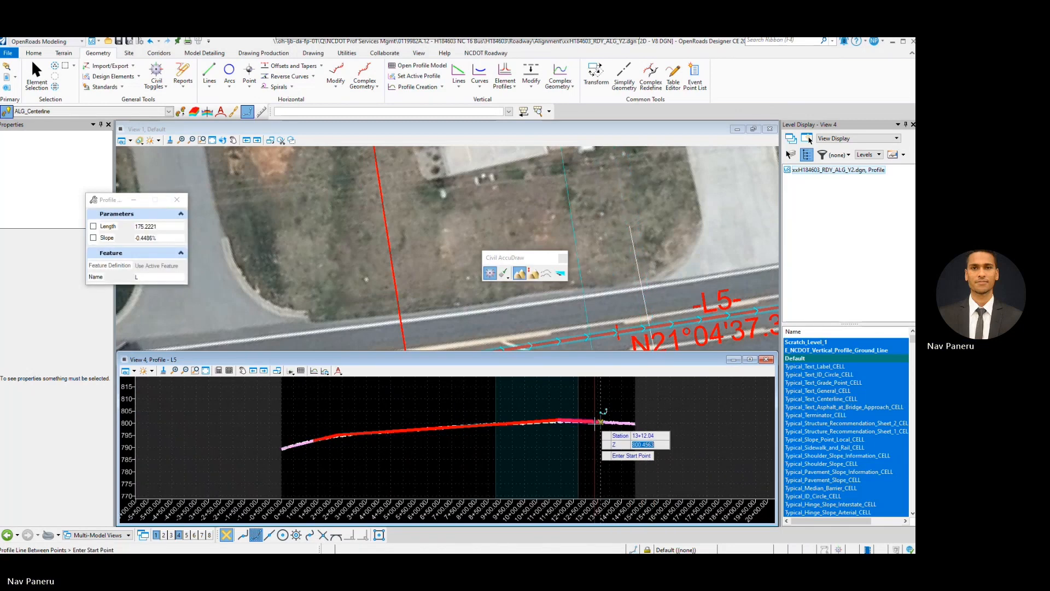
Leave the profile line command and turn off Scratch_Level_1 in the profile view to hide the sketched grade lines.
{"action": "scroll", "coordinate": [598, 422], "scroll_direction": "down", "scroll_amount": 1}
{"action": "scroll", "coordinate": [489, 440], "scroll_direction": "up", "scroll_amount": 2}
{"action": "scroll", "coordinate": [379, 417], "scroll_direction": "up", "scroll_amount": 2}
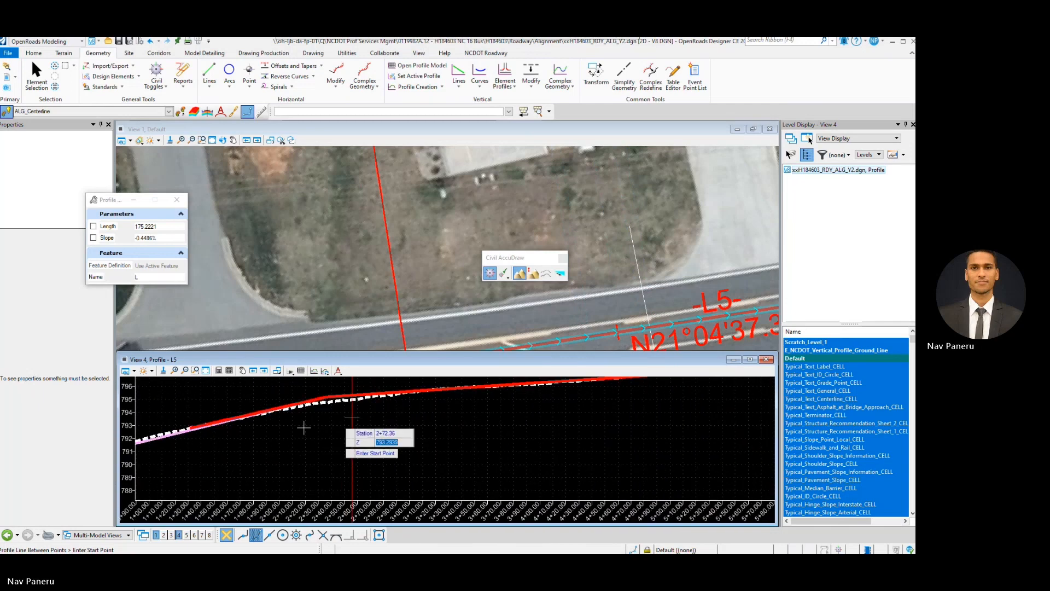
{"action": "scroll", "coordinate": [303, 427], "scroll_direction": "down", "scroll_amount": 3}
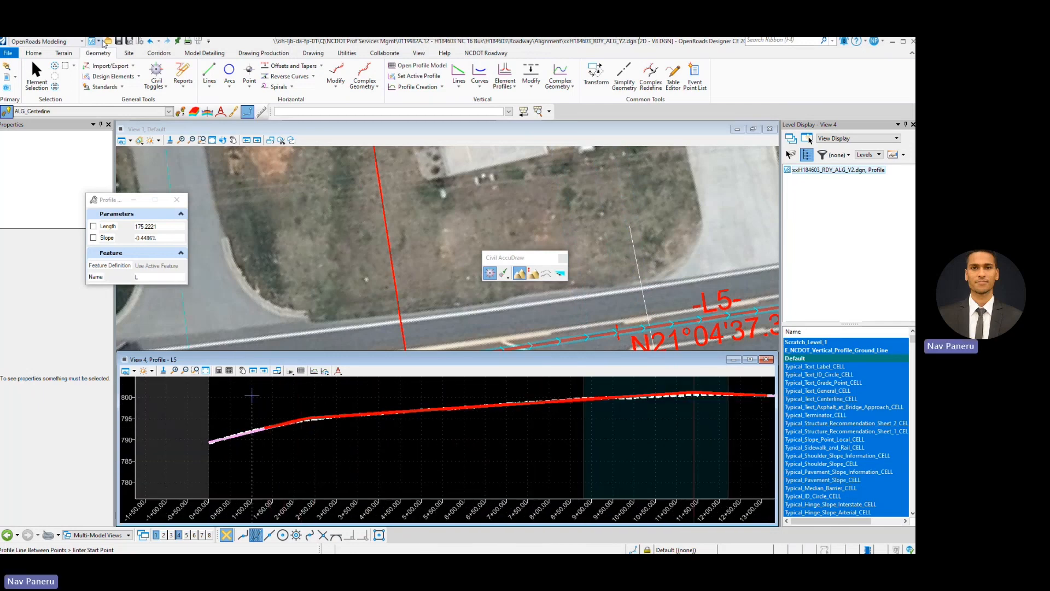
{"action": "left_click", "coordinate": [34, 78]}
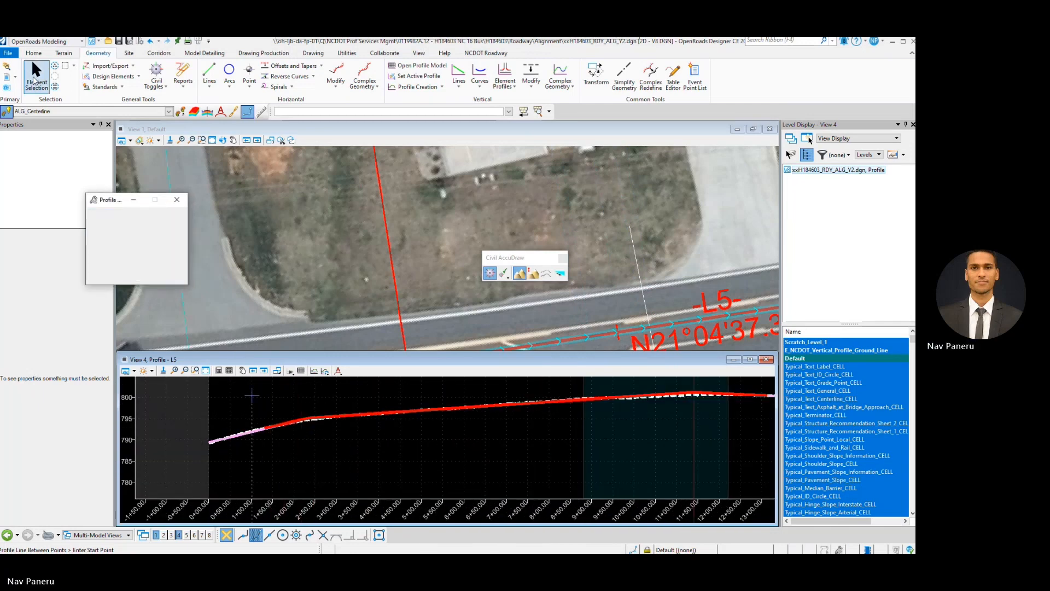
{"action": "left_click", "coordinate": [568, 87]}
{"action": "left_click", "coordinate": [824, 346]}
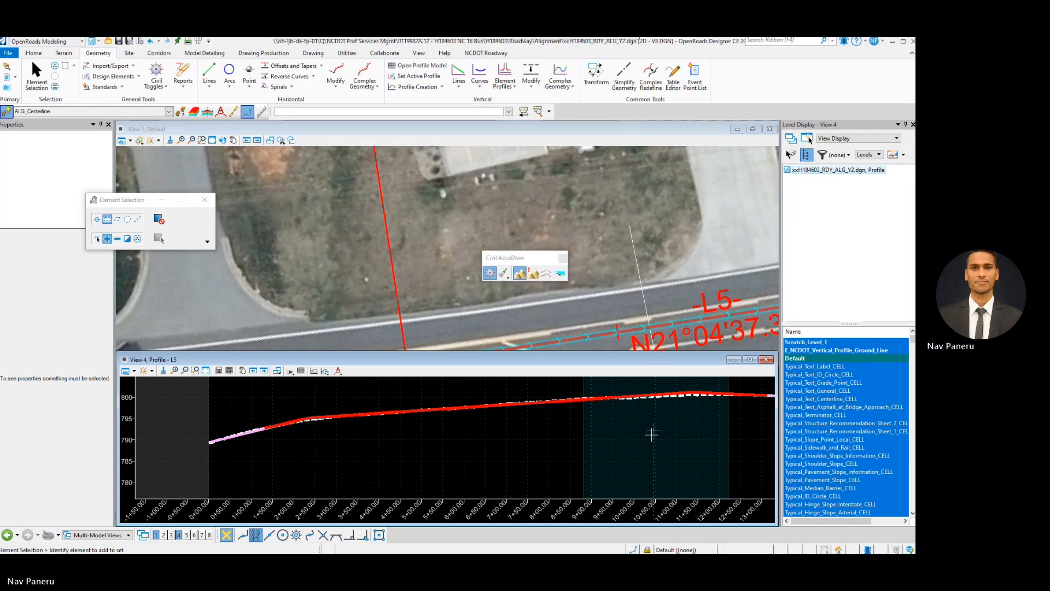
{"action": "left_click", "coordinate": [791, 343]}
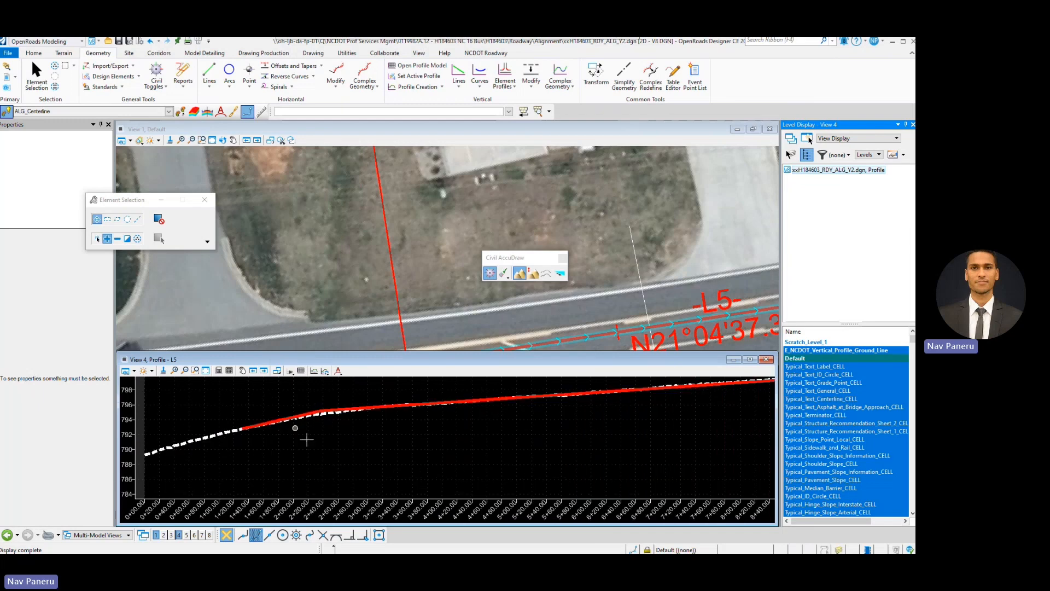
Join the three profile lines with Profile Complex By Elements, using the Automatic method and a 0.0328 maximum gap.
{"action": "left_click", "coordinate": [564, 85]}
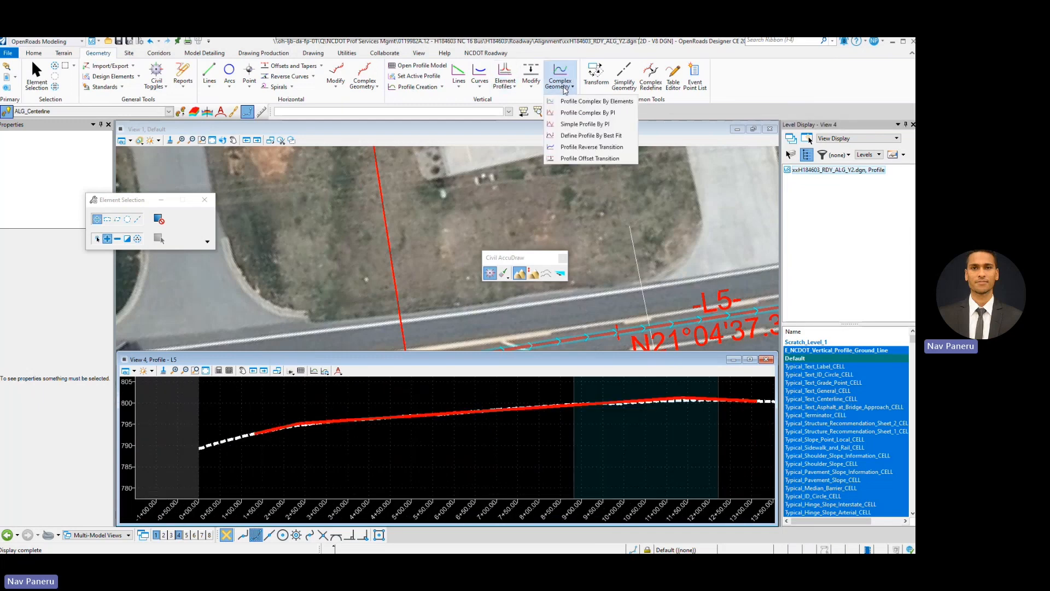
{"action": "left_click", "coordinate": [576, 103]}
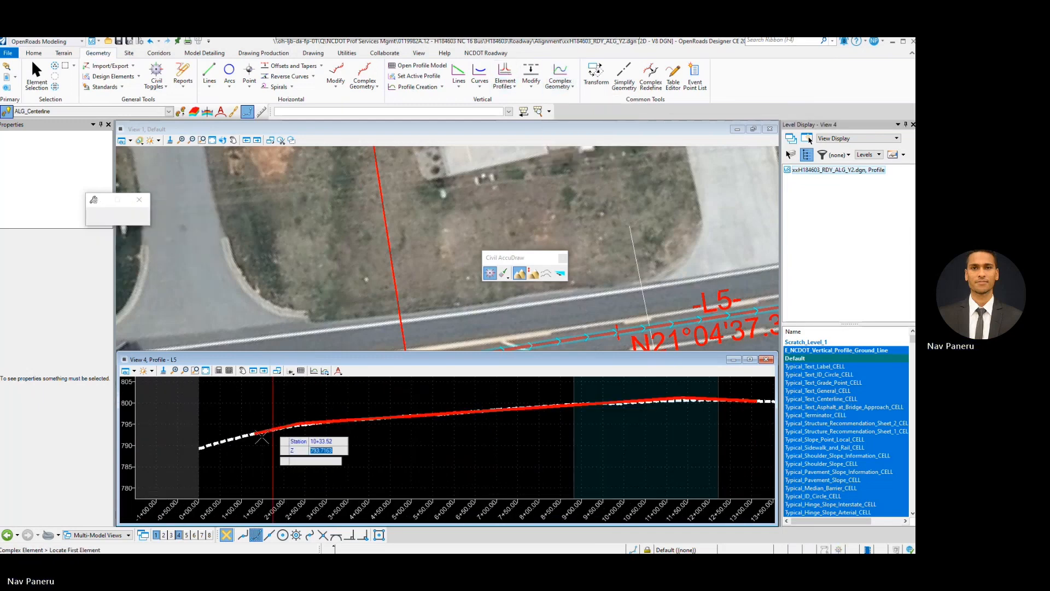
{"action": "scroll", "coordinate": [259, 432], "scroll_direction": "up", "scroll_amount": 2}
{"action": "scroll", "coordinate": [259, 432], "scroll_direction": "up", "scroll_amount": 3}
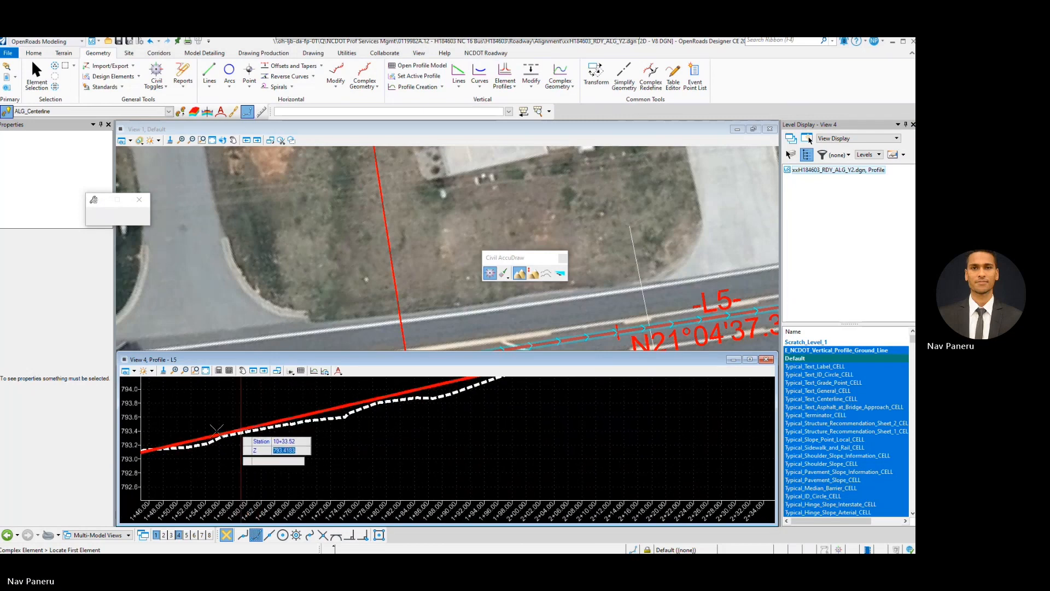
{"action": "left_click", "coordinate": [204, 437]}
{"action": "scroll", "coordinate": [214, 416], "scroll_direction": "down", "scroll_amount": 3}
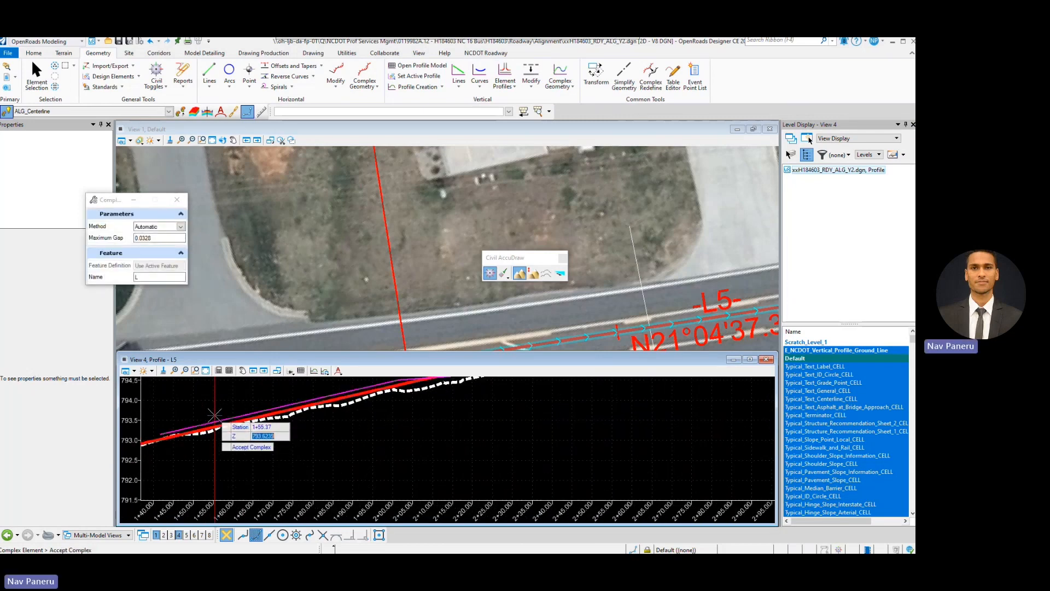
{"action": "scroll", "coordinate": [214, 415], "scroll_direction": "down", "scroll_amount": 3}
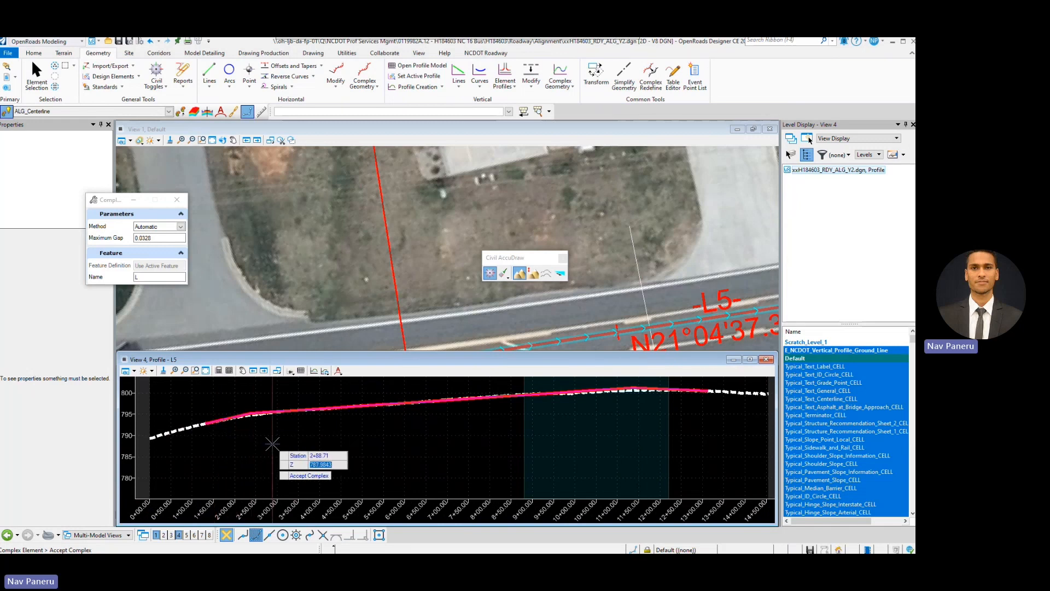
{"action": "left_click", "coordinate": [272, 444]}
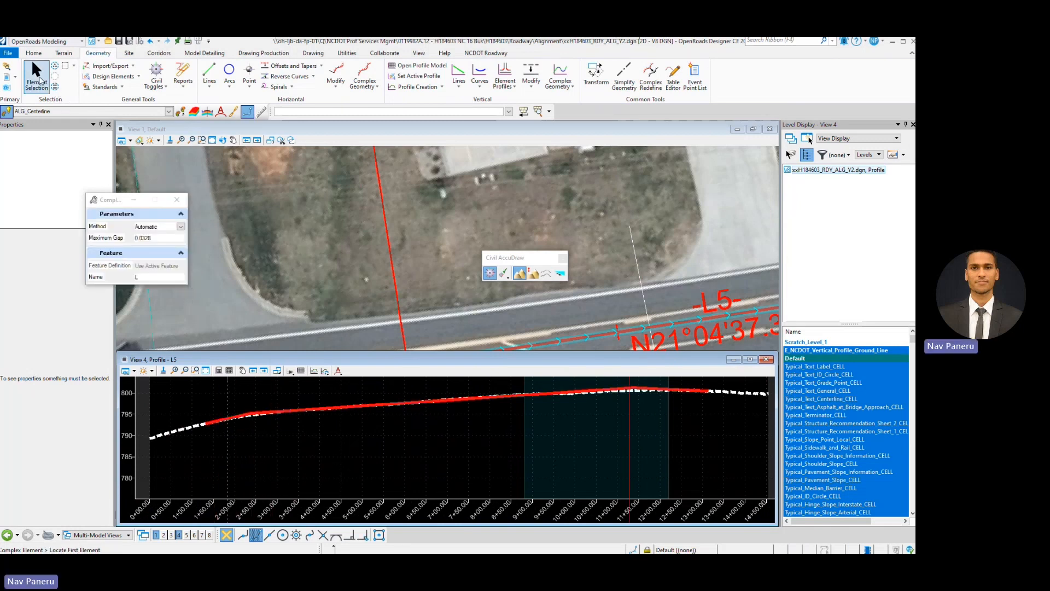
Review the back slopes of the joined complex profile in the Profile Table Editor and close the table.
{"action": "left_click", "coordinate": [38, 79]}
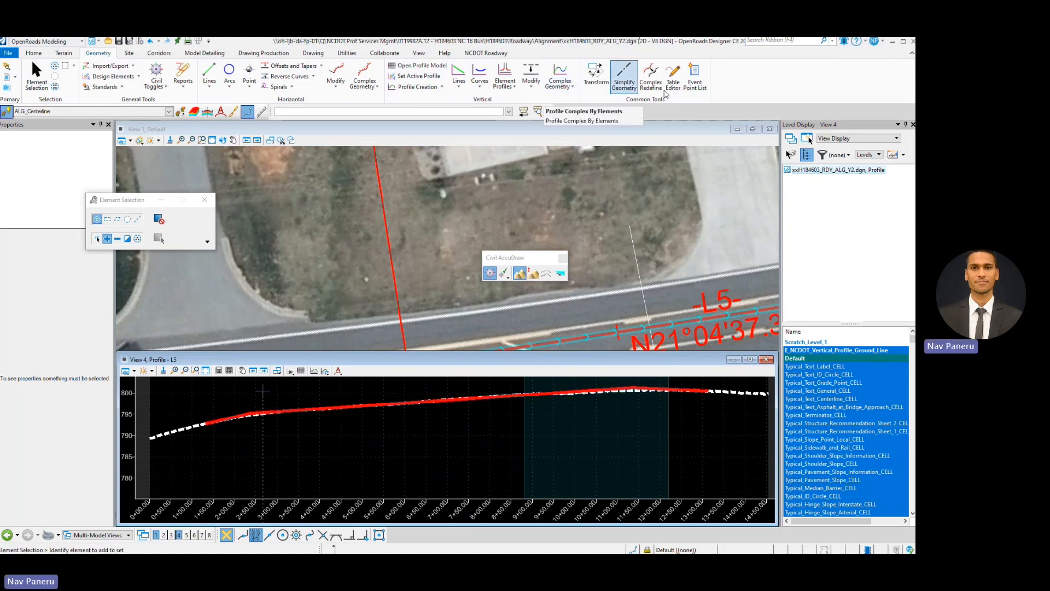
{"action": "left_click", "coordinate": [673, 81]}
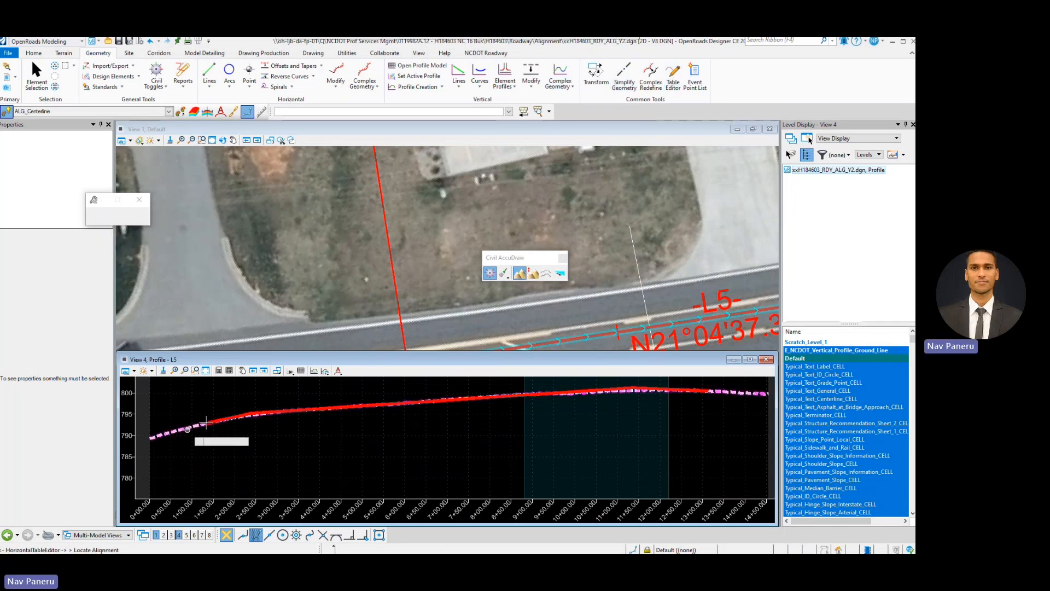
{"action": "scroll", "coordinate": [236, 432], "scroll_direction": "up", "scroll_amount": 2}
{"action": "left_click", "coordinate": [277, 401]}
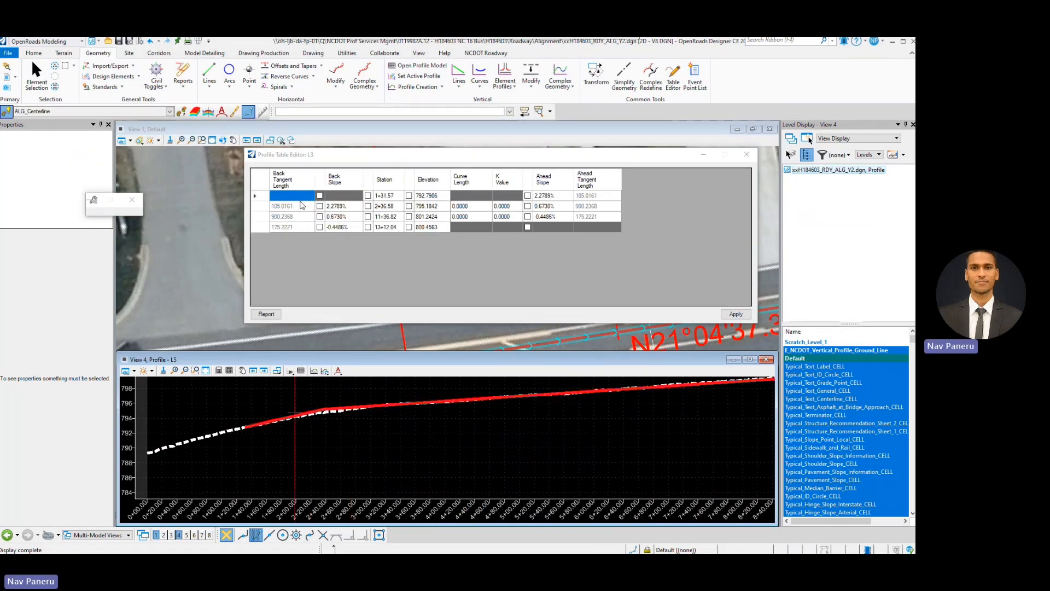
{"action": "left_click", "coordinate": [345, 209]}
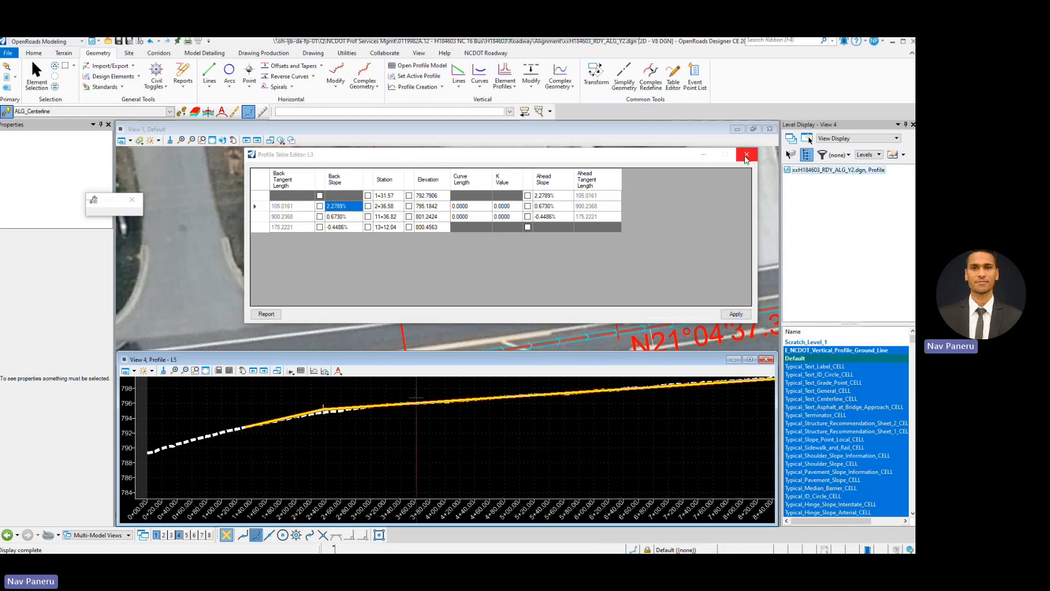
{"action": "left_click", "coordinate": [746, 156]}
Measure the existing ground's slope from near the start of the profile to about station 1+07 with a temporary profile line, and cancel it.
{"action": "left_click", "coordinate": [458, 70]}
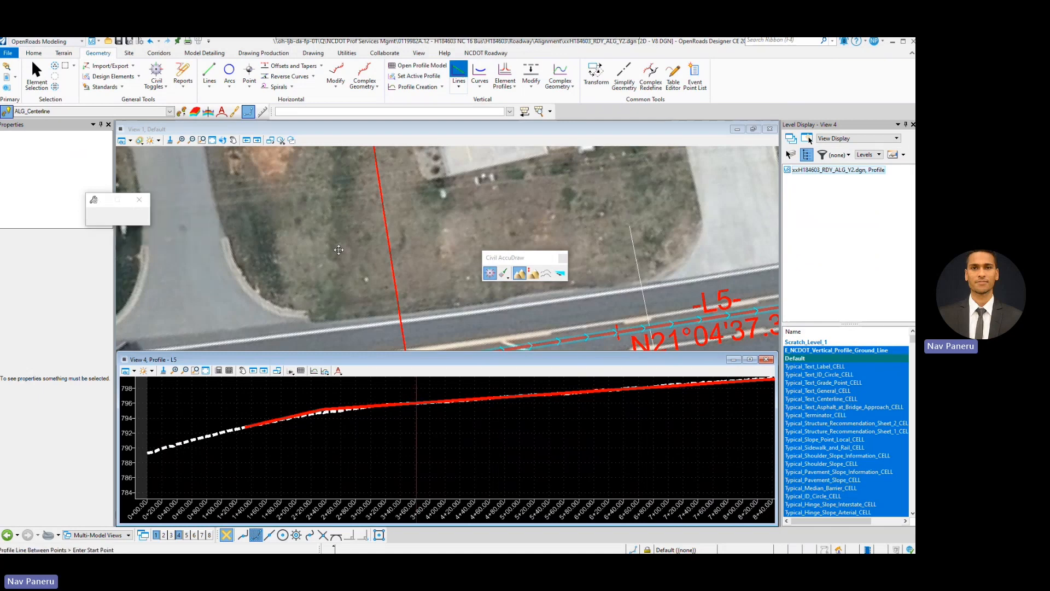
{"action": "scroll", "coordinate": [158, 439], "scroll_direction": "up", "scroll_amount": 5}
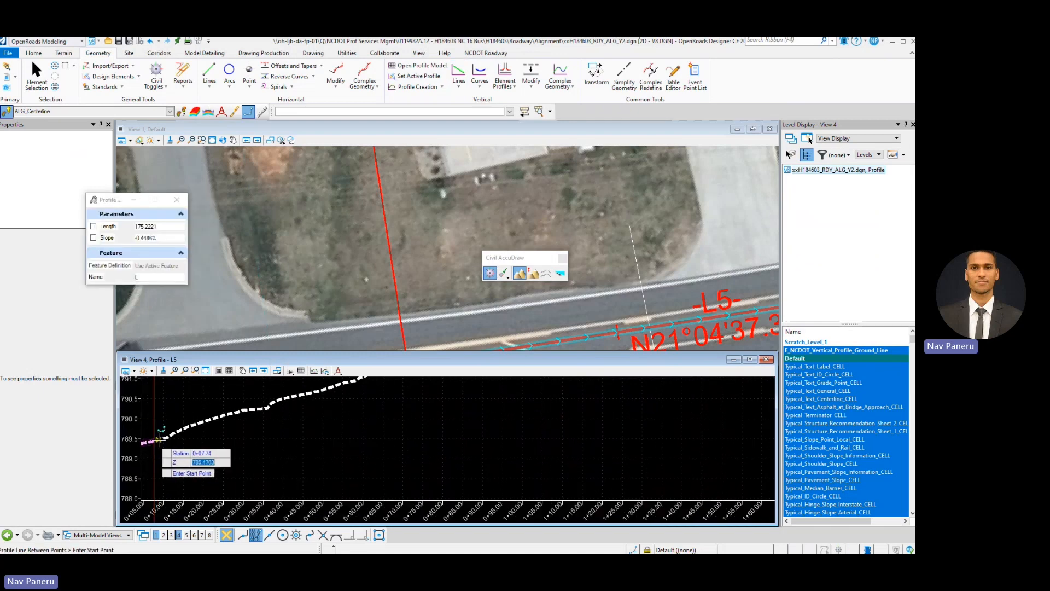
{"action": "left_click", "coordinate": [173, 433]}
{"action": "scroll", "coordinate": [246, 454], "scroll_direction": "down", "scroll_amount": 5}
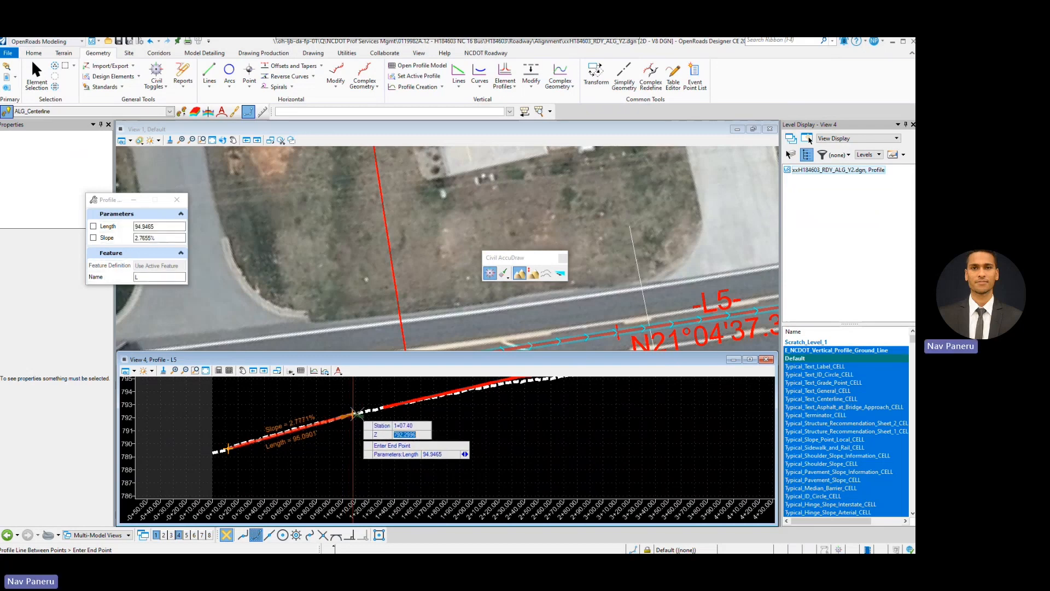
{"action": "scroll", "coordinate": [358, 414], "scroll_direction": "up", "scroll_amount": 2}
{"action": "right_click", "coordinate": [346, 436]}
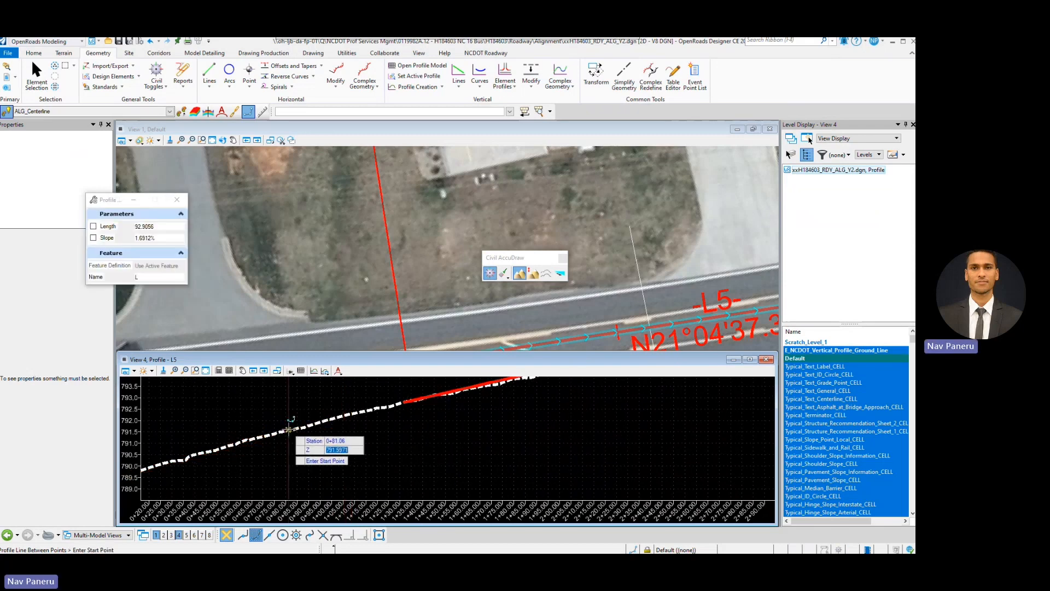
Measure the existing ground's slope from about station 0+81 toward the tie-in with a temporary profile line, and cancel it.
{"action": "left_click", "coordinate": [289, 429]}
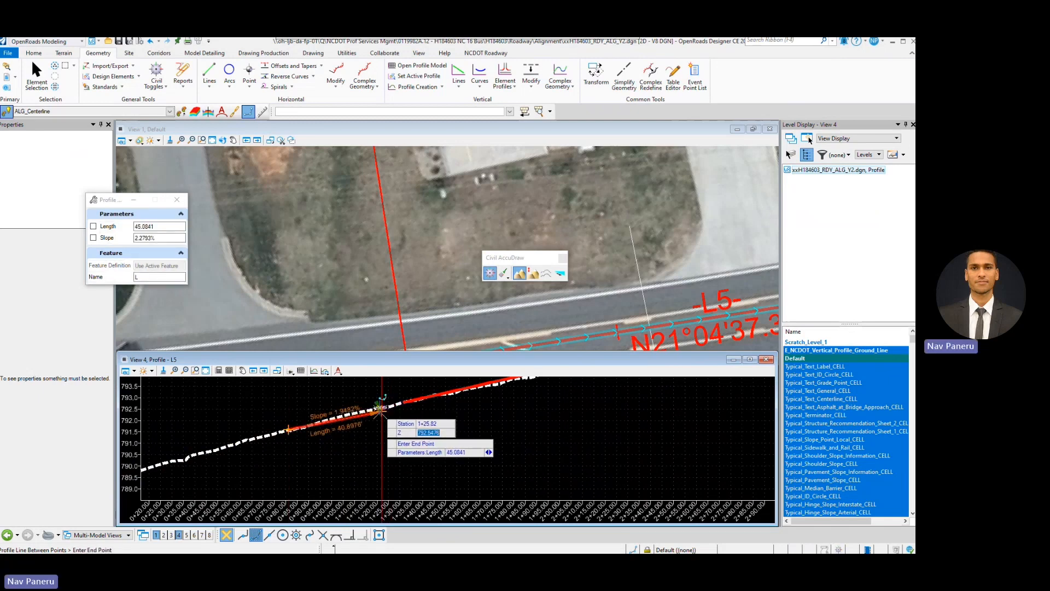
{"action": "scroll", "coordinate": [365, 414], "scroll_direction": "up", "scroll_amount": 2}
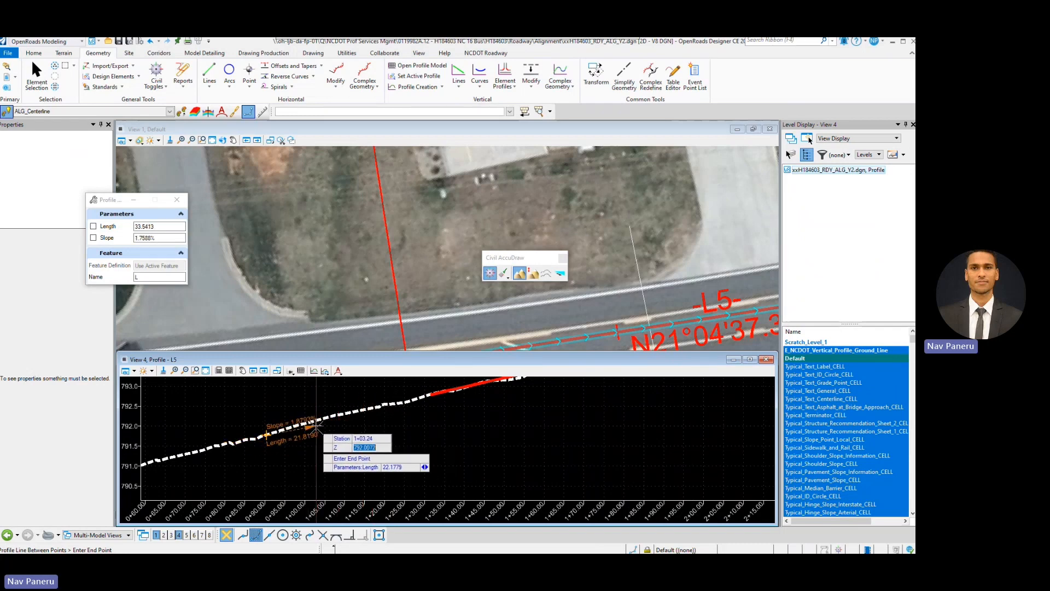
{"action": "scroll", "coordinate": [336, 435], "scroll_direction": "down", "scroll_amount": 2}
{"action": "right_click", "coordinate": [345, 432]}
{"action": "scroll", "coordinate": [356, 425], "scroll_direction": "up", "scroll_amount": 2}
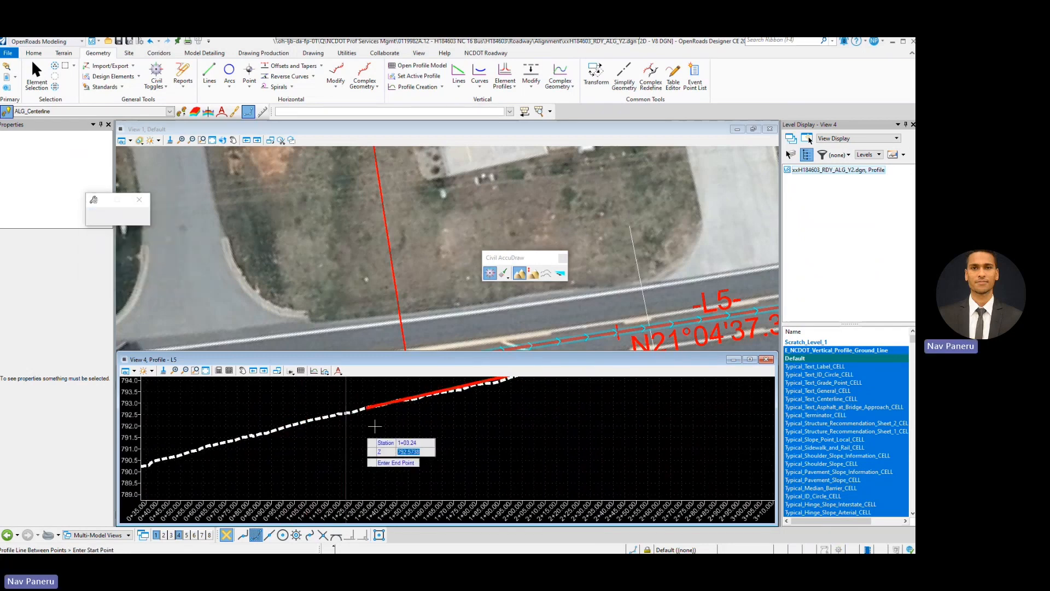
Measure the existing ground's slope back from the tie-in at station 1+31.57 with a temporary profile line, and leave the command.
{"action": "left_click", "coordinate": [381, 404]}
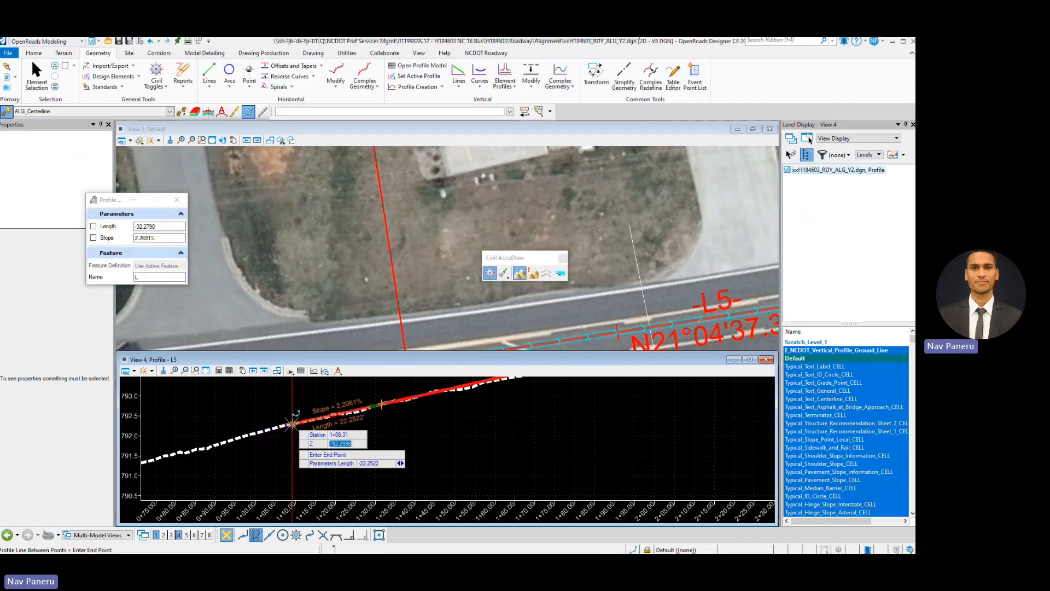
{"action": "scroll", "coordinate": [304, 420], "scroll_direction": "up", "scroll_amount": 1}
{"action": "scroll", "coordinate": [304, 421], "scroll_direction": "up", "scroll_amount": 1}
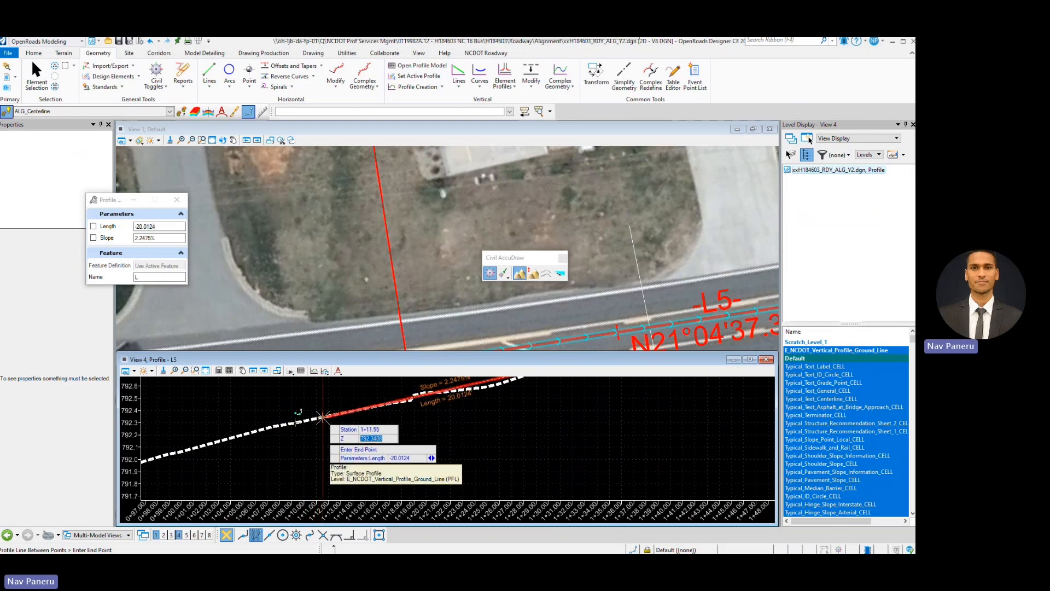
{"action": "scroll", "coordinate": [322, 417], "scroll_direction": "down", "scroll_amount": 1}
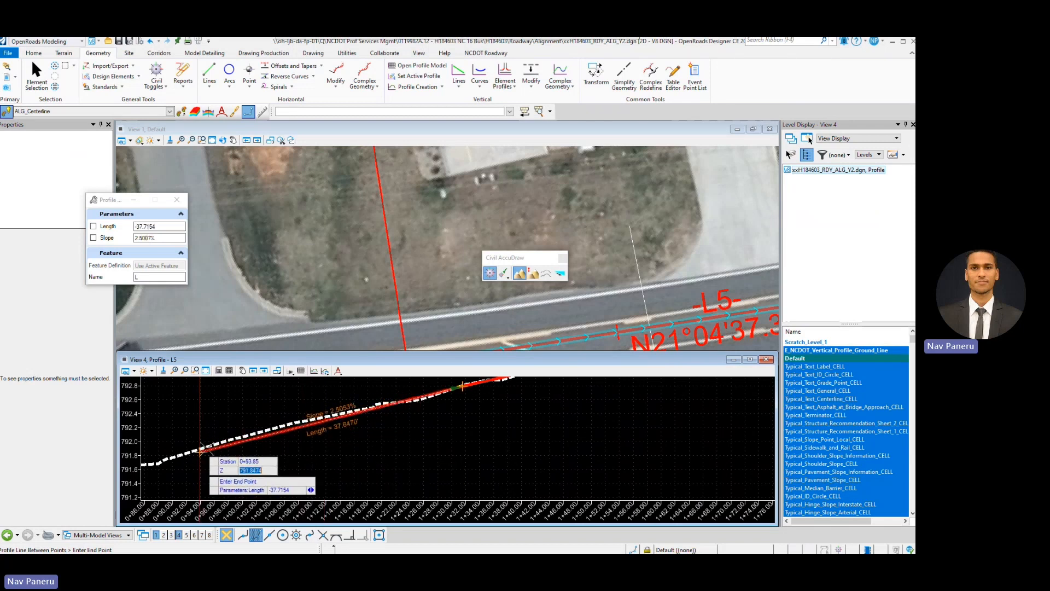
{"action": "scroll", "coordinate": [417, 406], "scroll_direction": "up", "scroll_amount": 3}
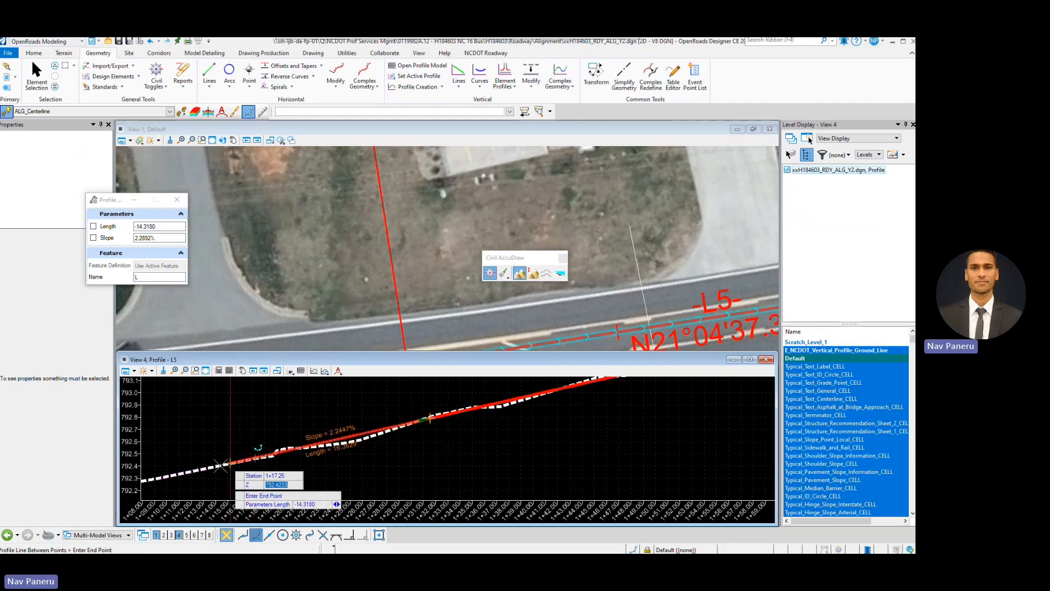
{"action": "scroll", "coordinate": [254, 456], "scroll_direction": "down", "scroll_amount": 2}
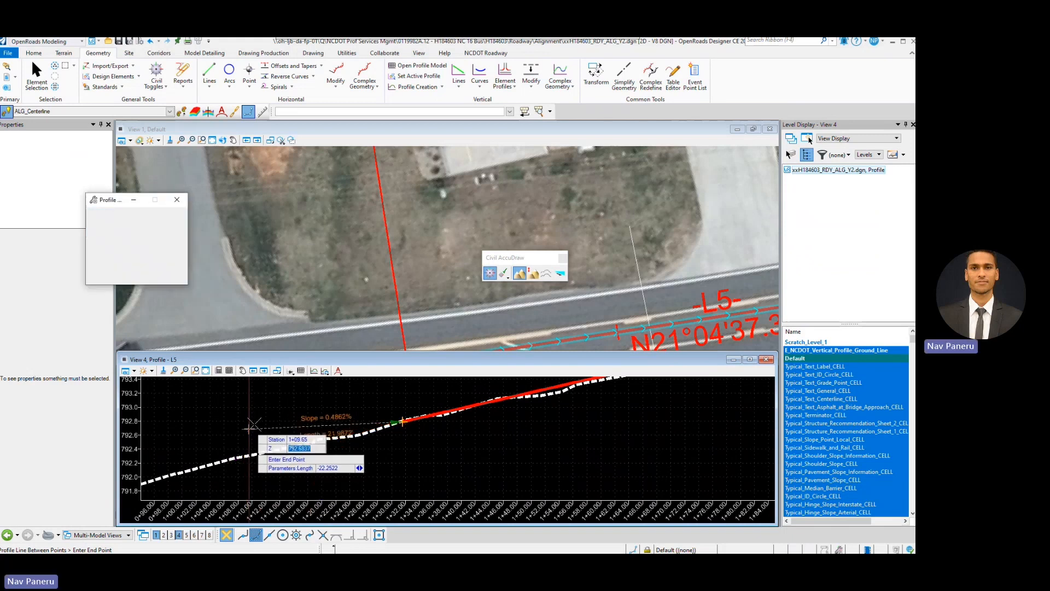
{"action": "right_click", "coordinate": [253, 424]}
{"action": "left_click", "coordinate": [36, 77]}
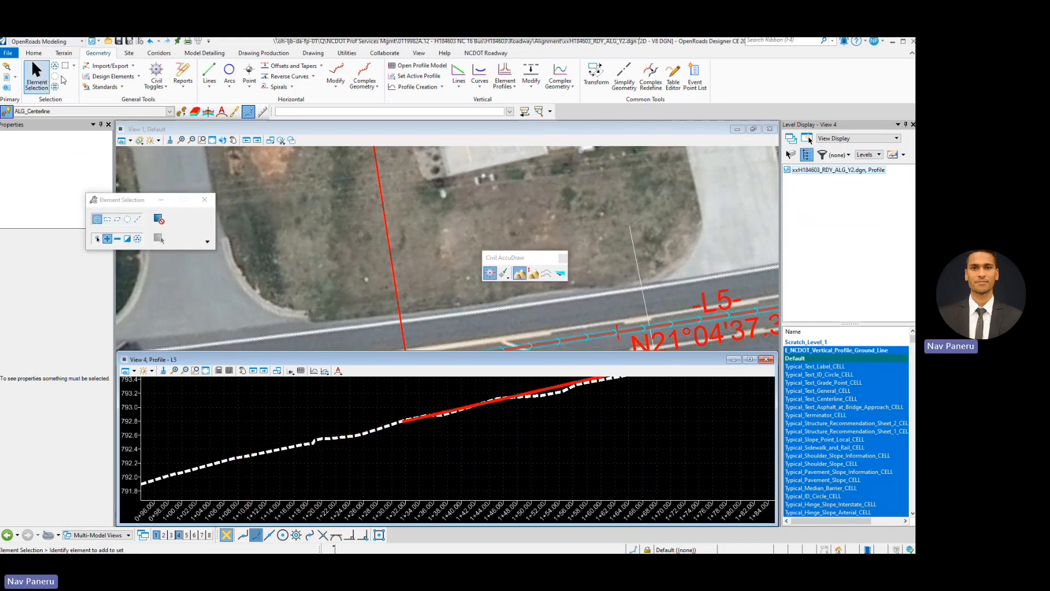
In the complex profile's table, lock the elevation at station 1+31.57 and set the back slope at station 2+36.58 to 2.22%.
{"action": "left_click", "coordinate": [673, 76]}
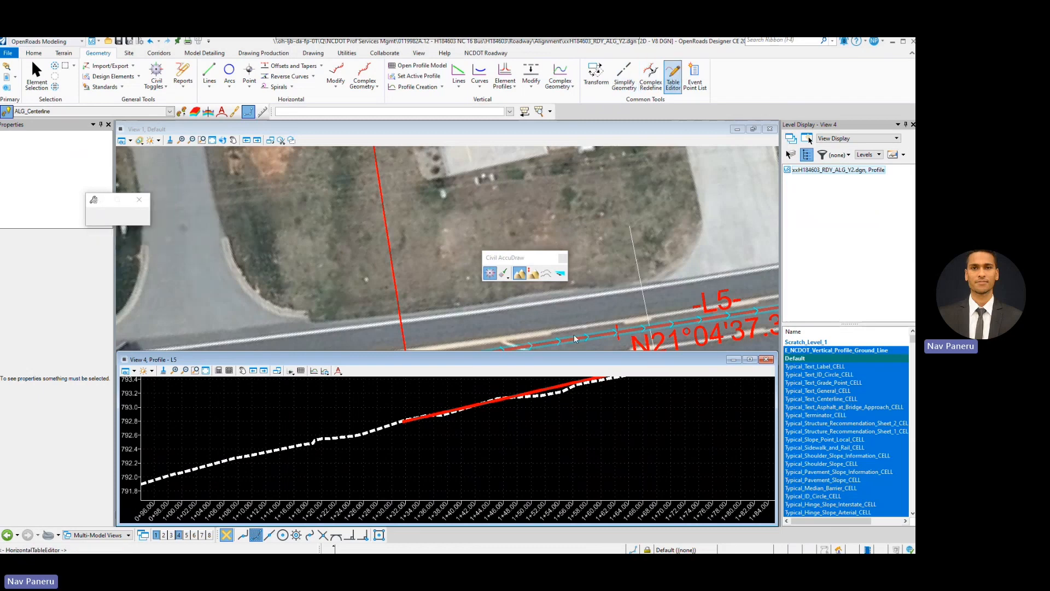
{"action": "left_click", "coordinate": [550, 390]}
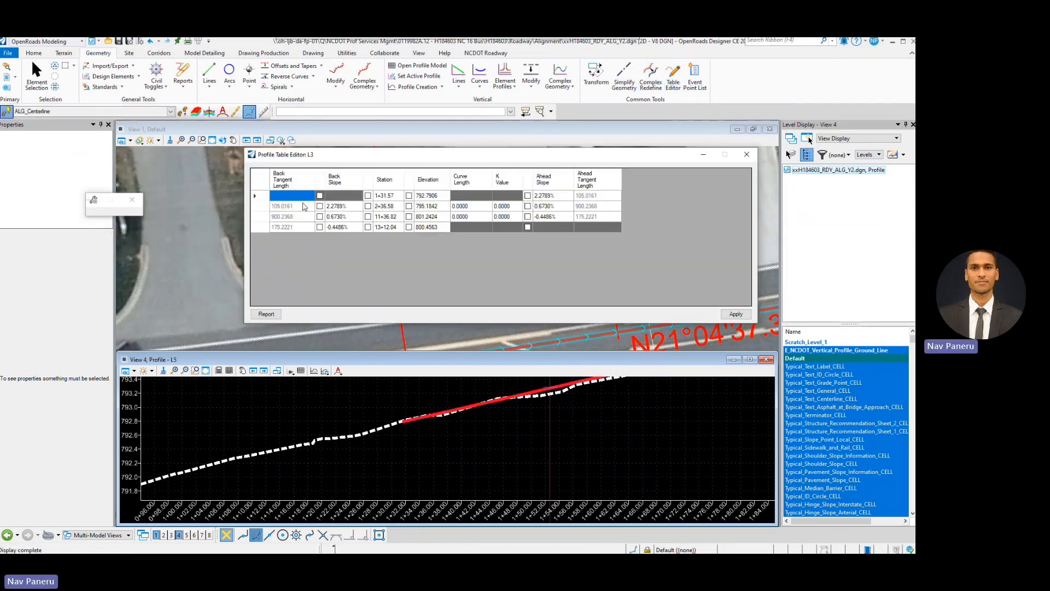
{"action": "left_click", "coordinate": [341, 207]}
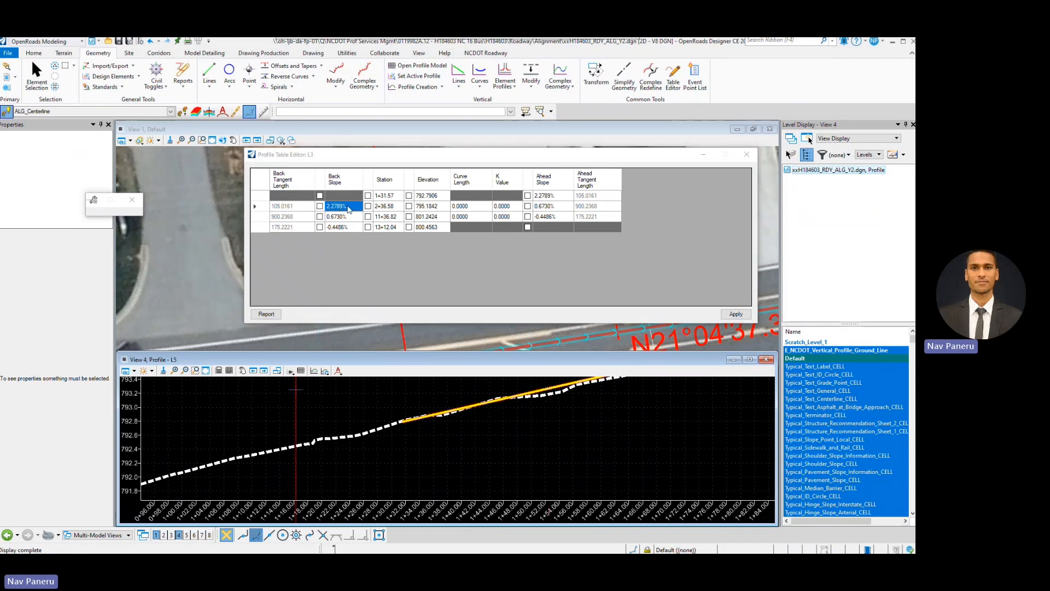
{"action": "left_click", "coordinate": [409, 195]}
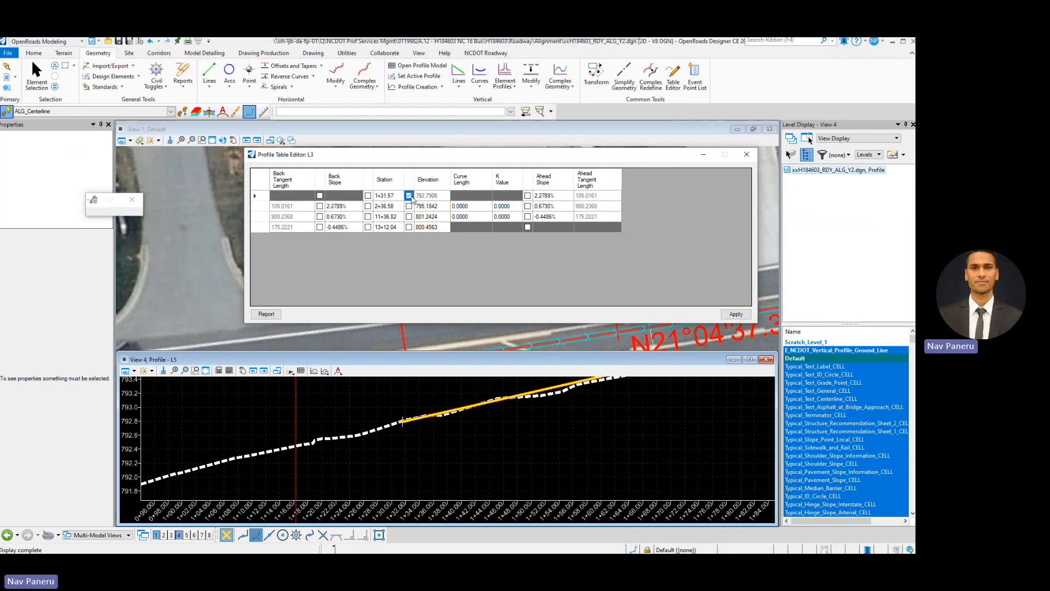
{"action": "left_click", "coordinate": [350, 208]}
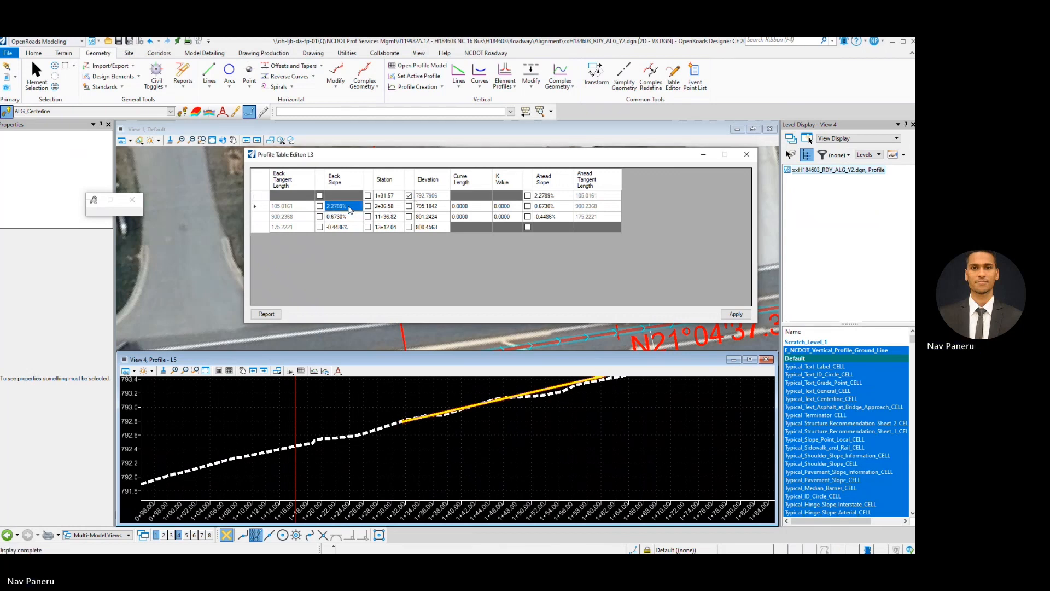
{"action": "type", "text": "2.22"}
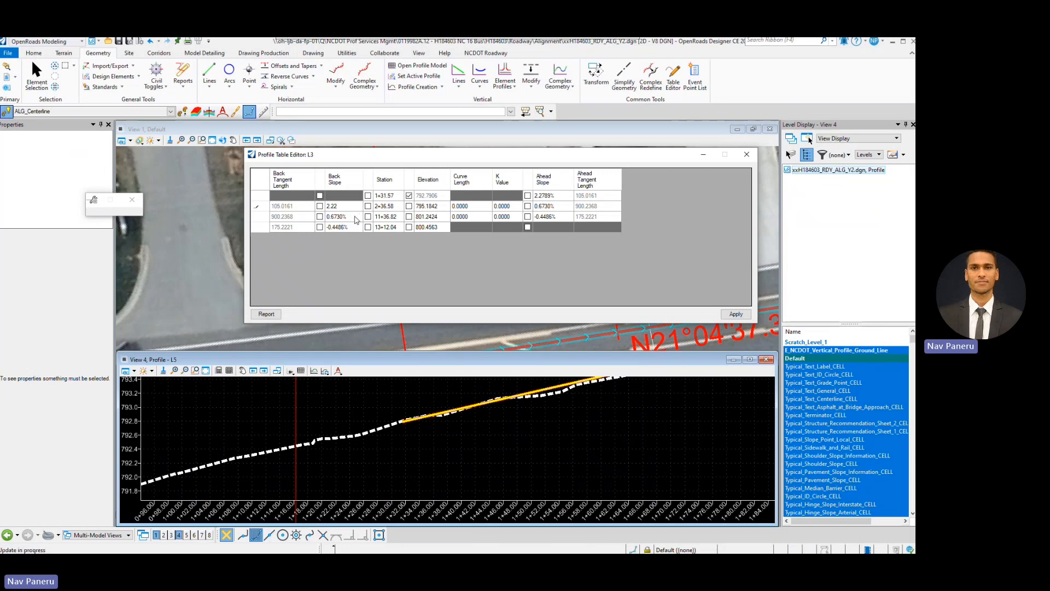
{"action": "key", "text": "Return"}
Compare the revised grade line with the existing ground around the tie-in at 1+31.57 and the grade break at 2+36.58.
{"action": "scroll", "coordinate": [250, 441], "scroll_direction": "down", "scroll_amount": 2}
{"action": "scroll", "coordinate": [250, 441], "scroll_direction": "down", "scroll_amount": 3}
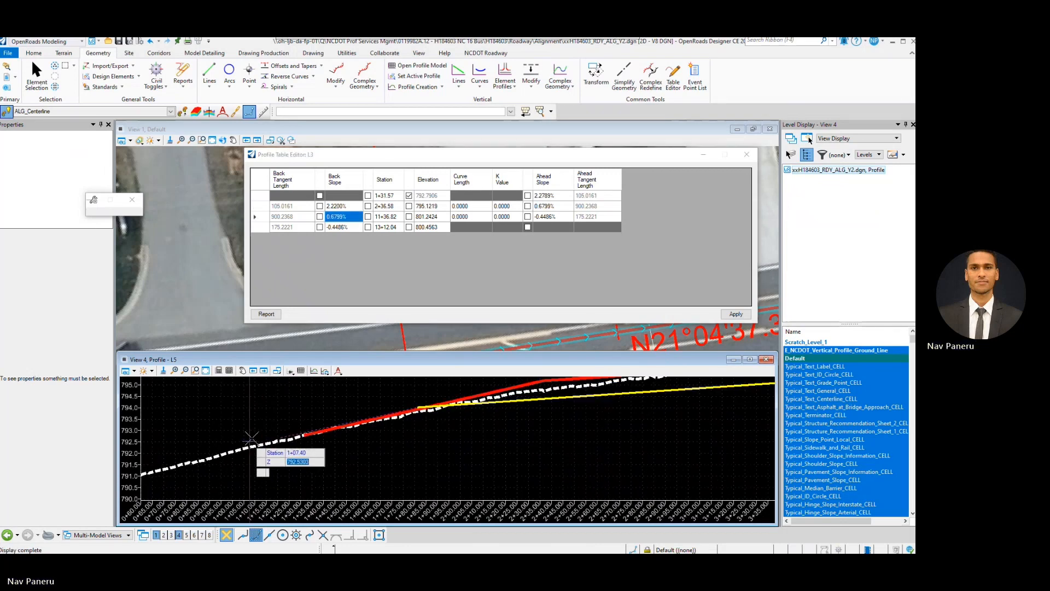
{"action": "scroll", "coordinate": [354, 423], "scroll_direction": "up", "scroll_amount": 2}
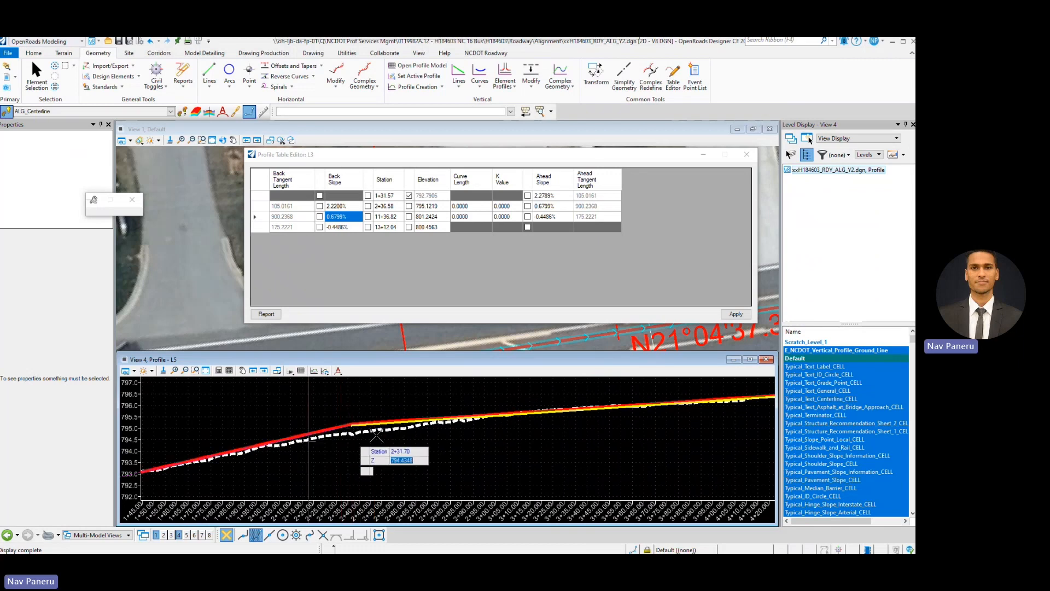
{"action": "scroll", "coordinate": [350, 430], "scroll_direction": "down", "scroll_amount": 2}
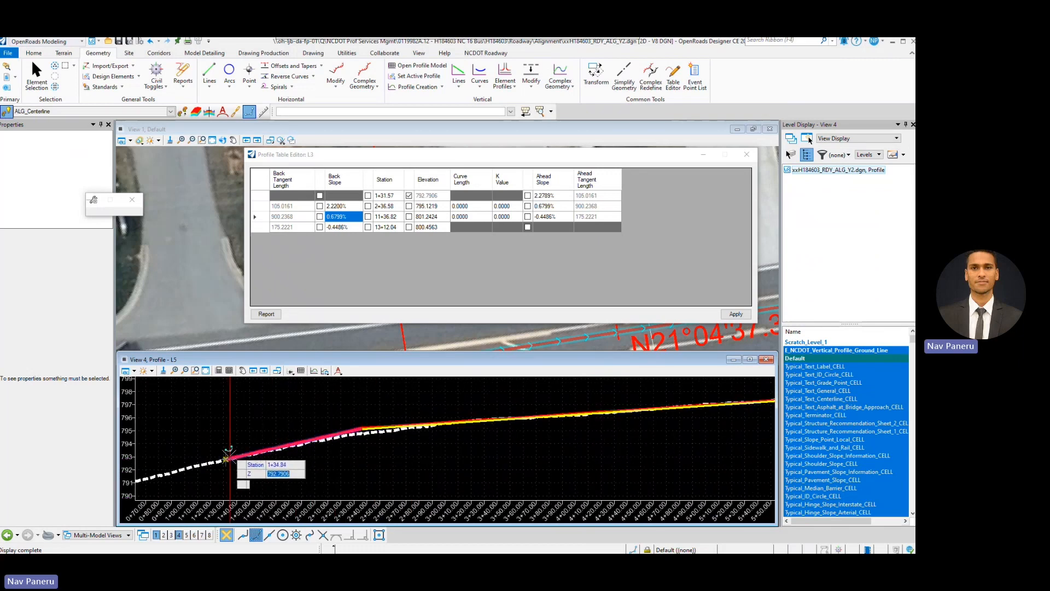
{"action": "scroll", "coordinate": [227, 457], "scroll_direction": "up", "scroll_amount": 5}
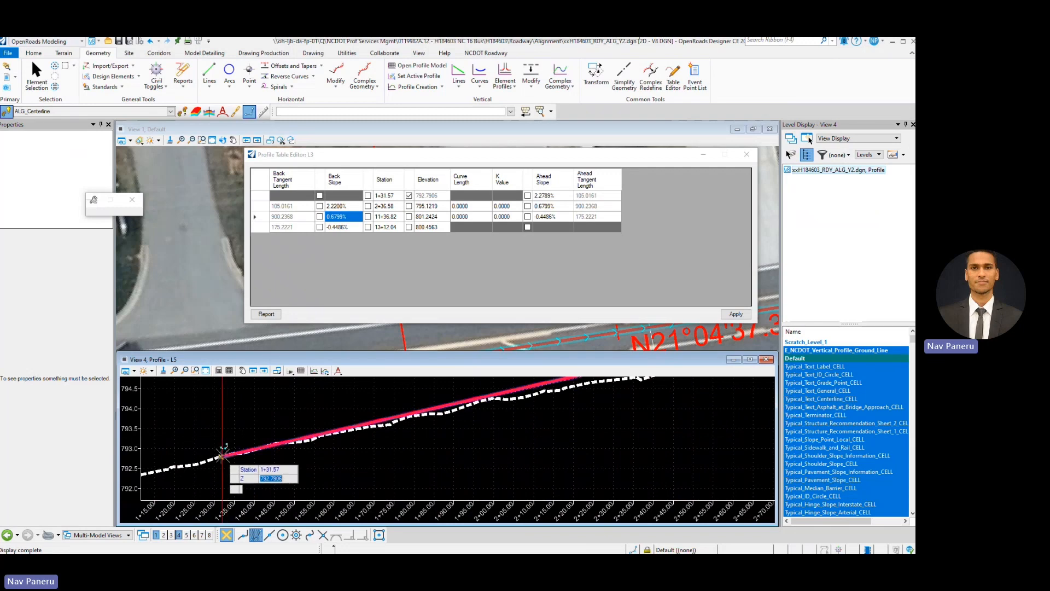
{"action": "scroll", "coordinate": [293, 449], "scroll_direction": "down", "scroll_amount": 2}
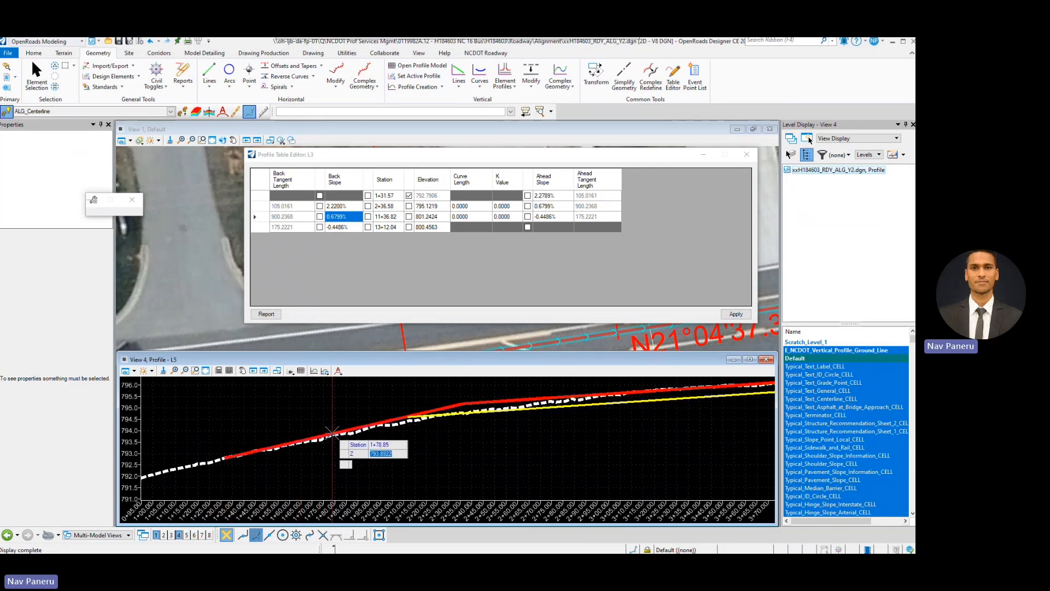
{"action": "scroll", "coordinate": [328, 434], "scroll_direction": "down", "scroll_amount": 2}
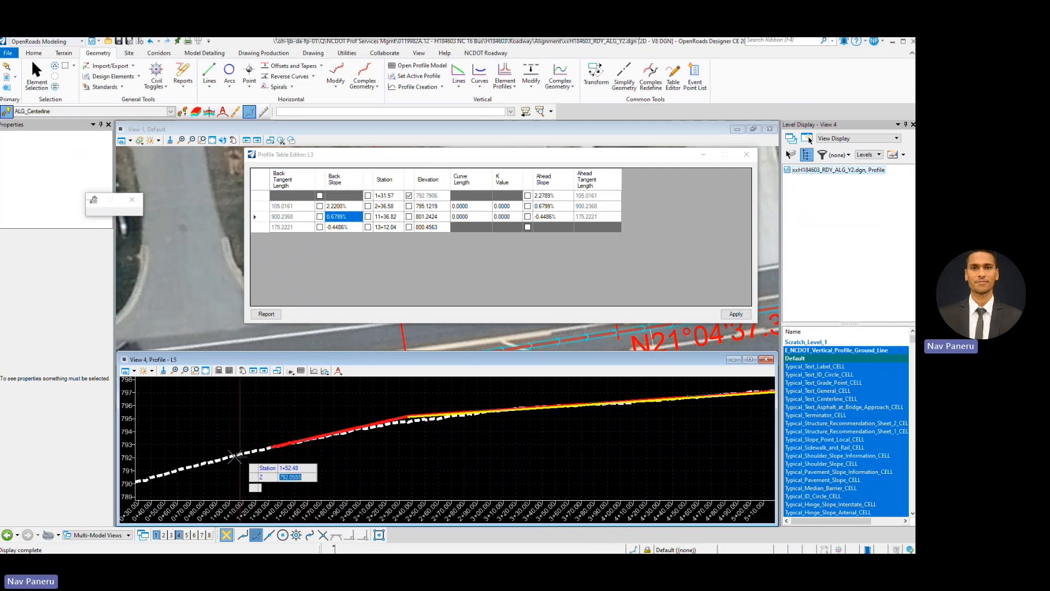
{"action": "scroll", "coordinate": [272, 452], "scroll_direction": "down", "scroll_amount": 2}
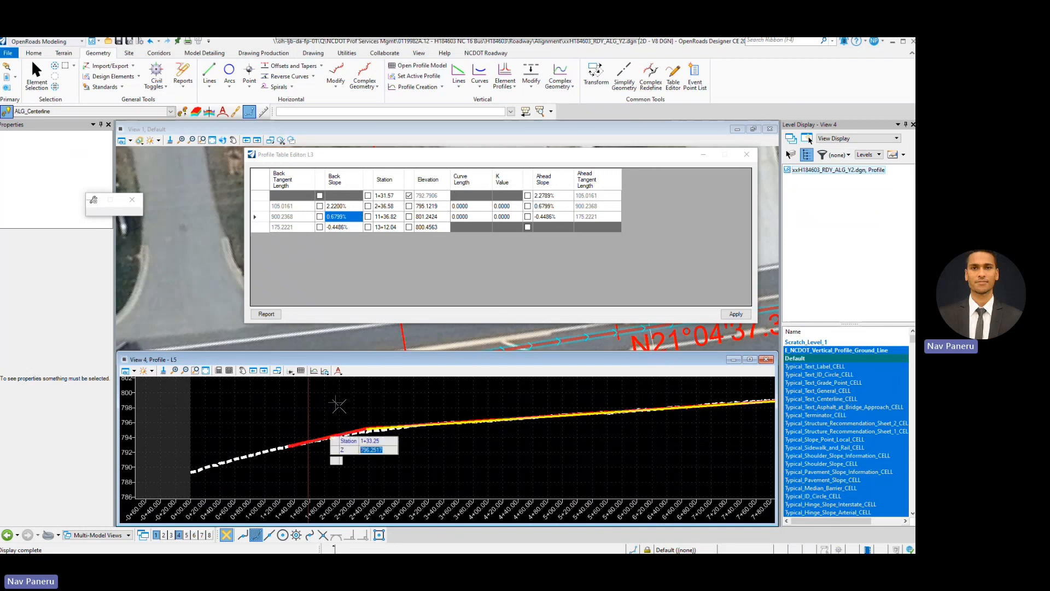
Set the vertical curve length at station 2+36.58 to 100 and check the curve against the existing ground.
{"action": "left_click", "coordinate": [480, 206]}
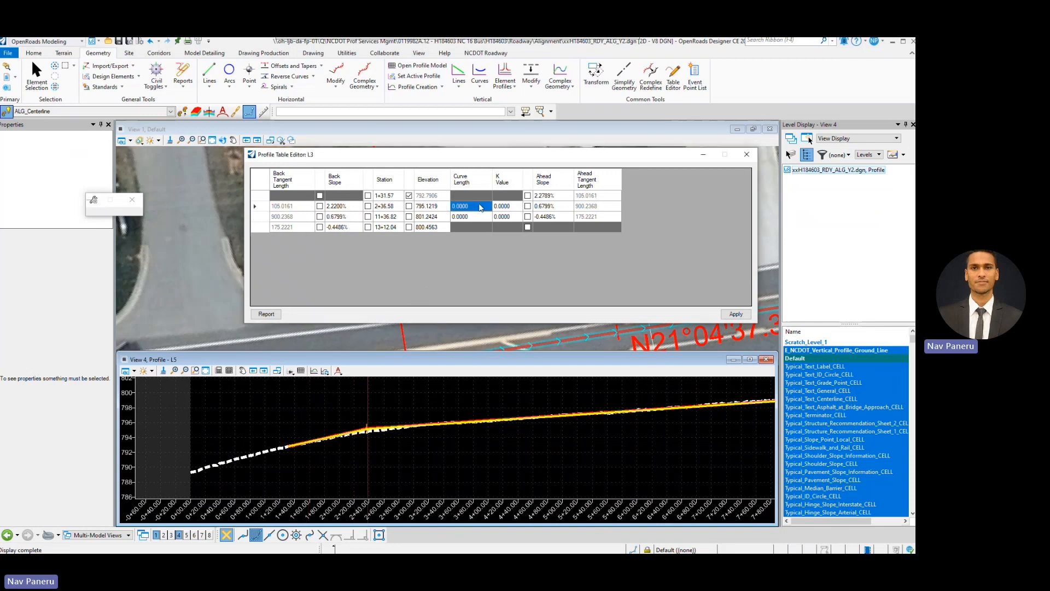
{"action": "type", "text": "1"}
{"action": "left_click", "coordinate": [503, 206]}
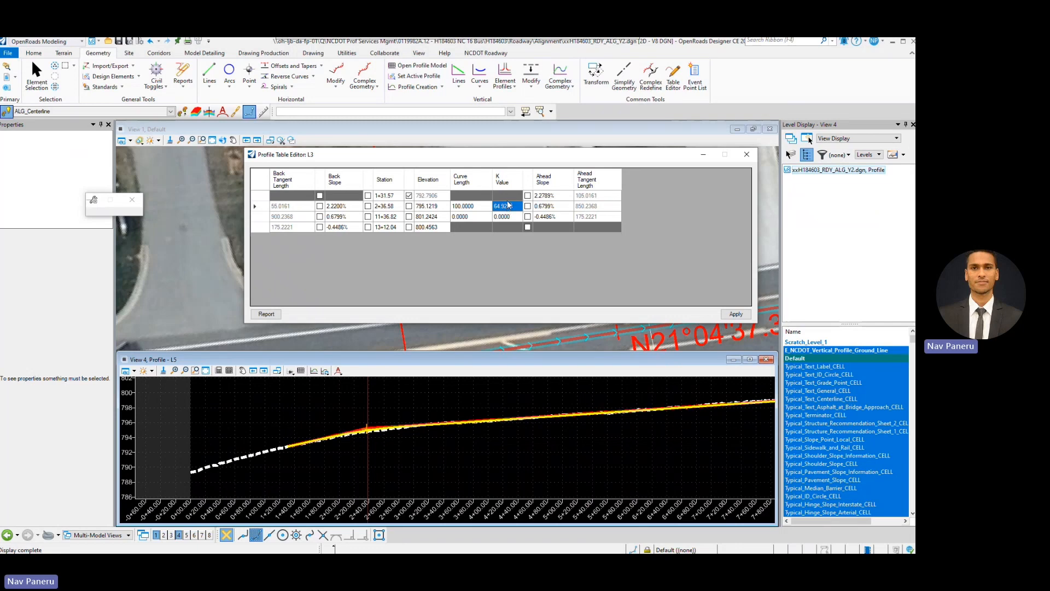
{"action": "scroll", "coordinate": [372, 432], "scroll_direction": "up", "scroll_amount": 2}
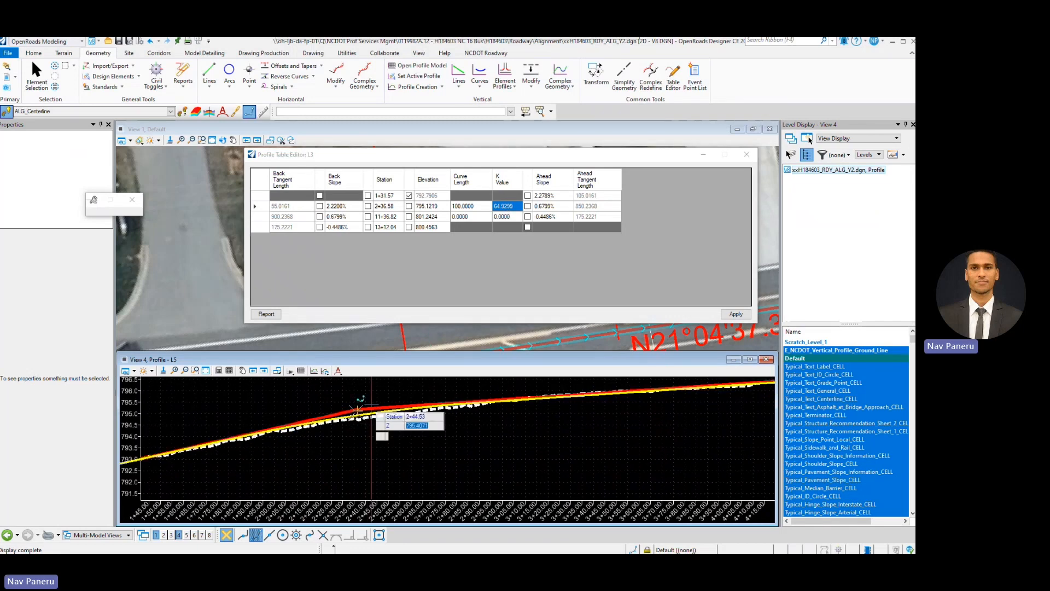
{"action": "scroll", "coordinate": [362, 411], "scroll_direction": "up", "scroll_amount": 2}
{"action": "scroll", "coordinate": [359, 424], "scroll_direction": "up", "scroll_amount": 5}
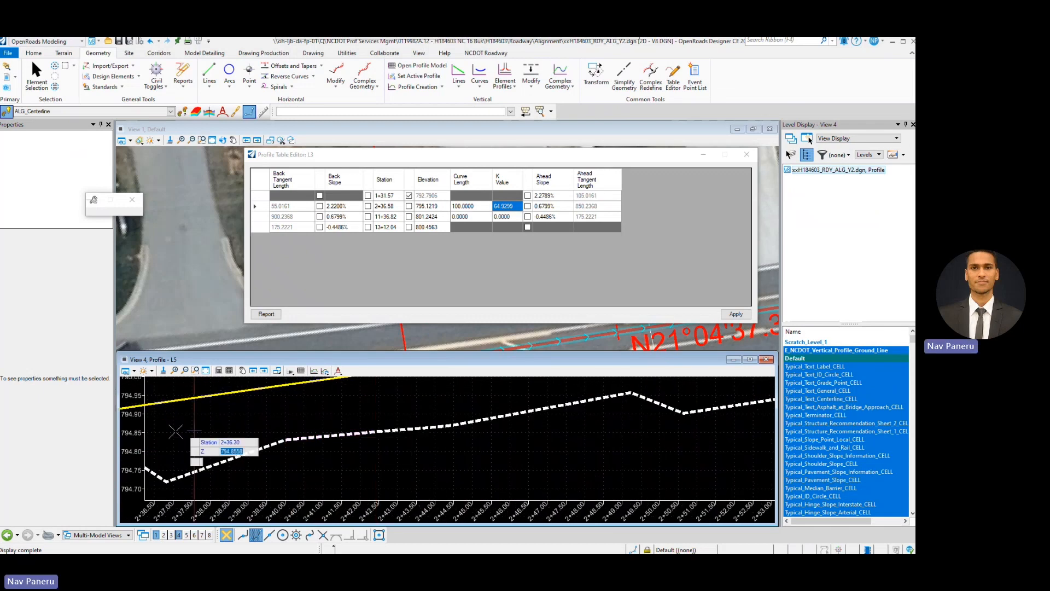
{"action": "scroll", "coordinate": [174, 431], "scroll_direction": "down", "scroll_amount": 2}
{"action": "scroll", "coordinate": [215, 427], "scroll_direction": "up", "scroll_amount": 2}
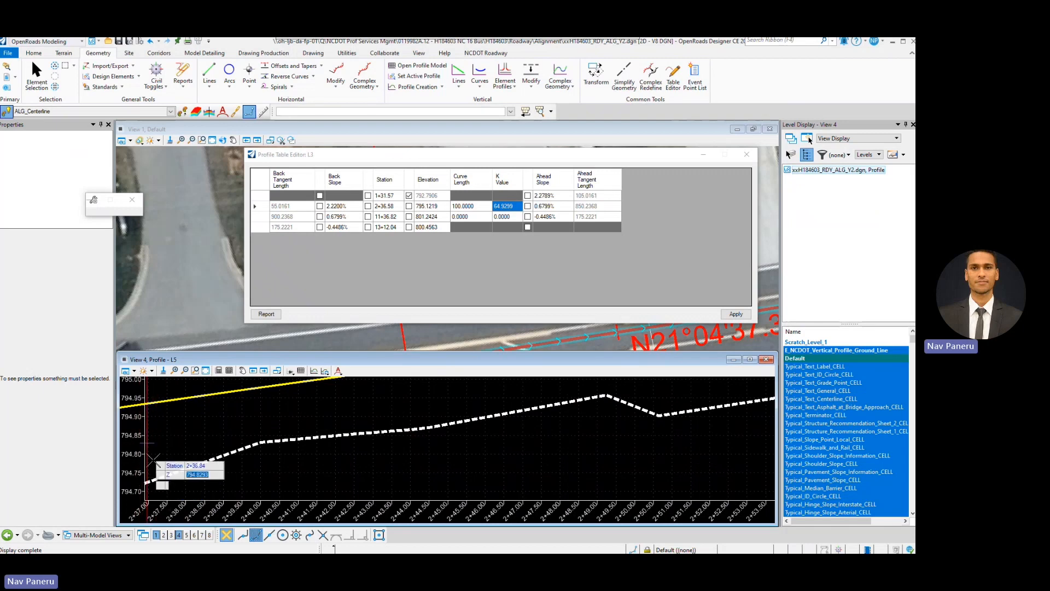
Compare the curved grade line with the existing ground from station 2+36.58 to beyond station 3+50.
{"action": "scroll", "coordinate": [229, 438], "scroll_direction": "down", "scroll_amount": 5}
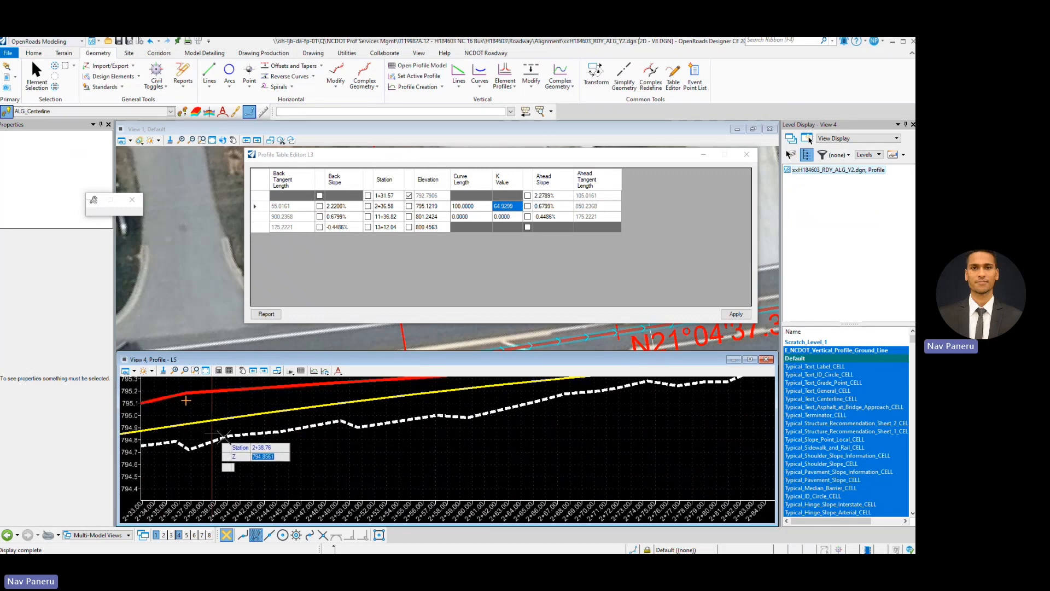
{"action": "scroll", "coordinate": [298, 442], "scroll_direction": "down", "scroll_amount": 4}
{"action": "scroll", "coordinate": [387, 429], "scroll_direction": "up", "scroll_amount": 4}
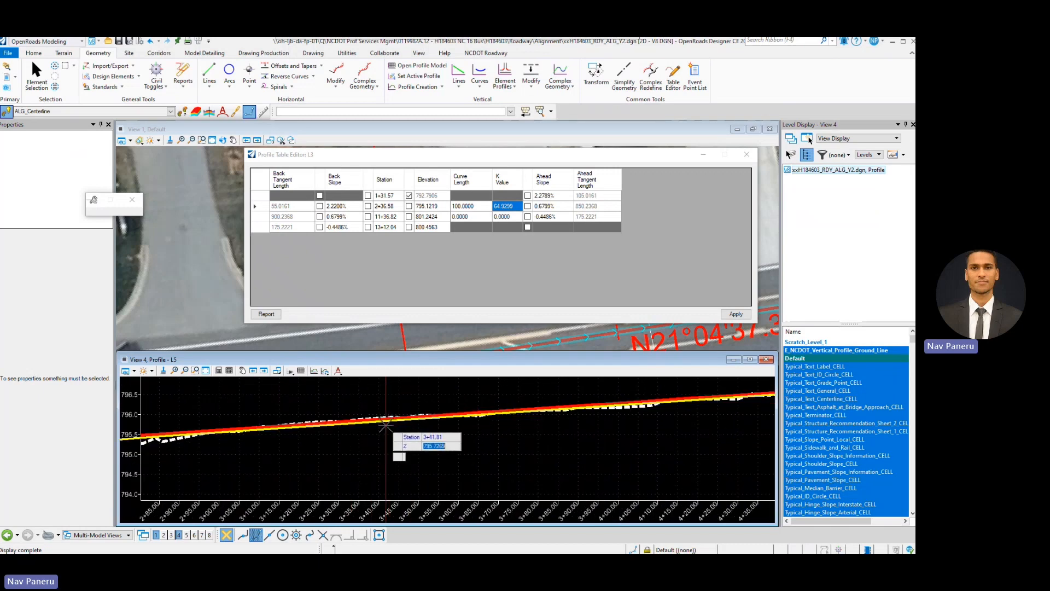
{"action": "scroll", "coordinate": [429, 418], "scroll_direction": "up", "scroll_amount": 2}
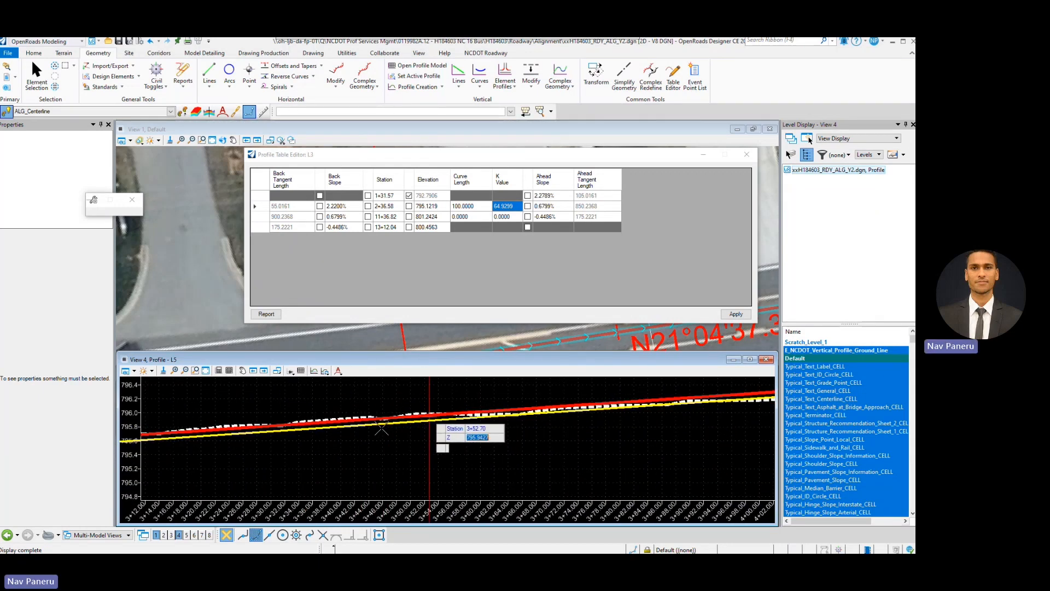
{"action": "scroll", "coordinate": [382, 430], "scroll_direction": "up", "scroll_amount": 3}
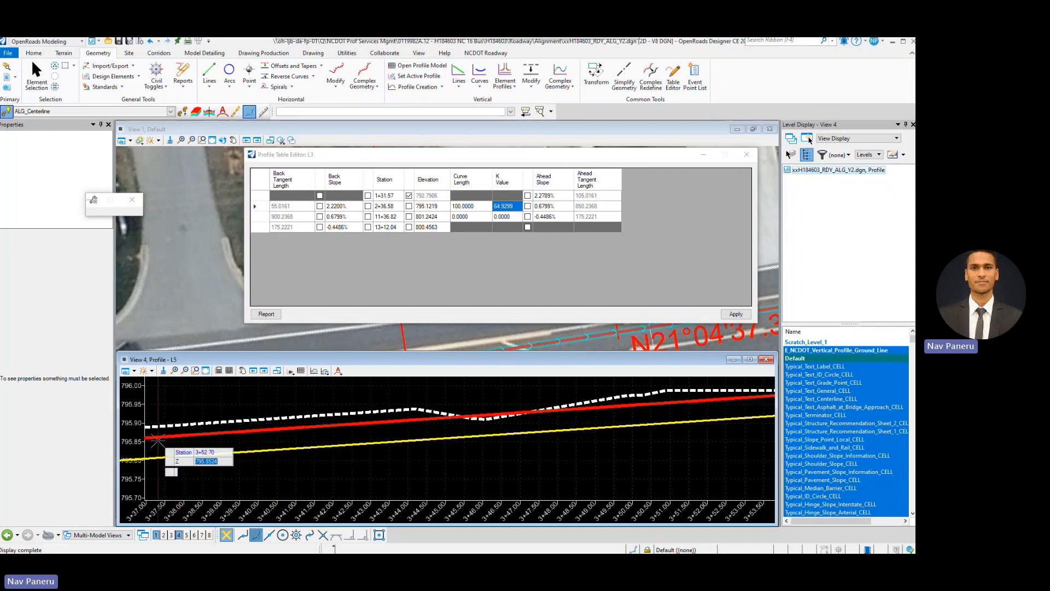
{"action": "scroll", "coordinate": [157, 439], "scroll_direction": "up", "scroll_amount": 2}
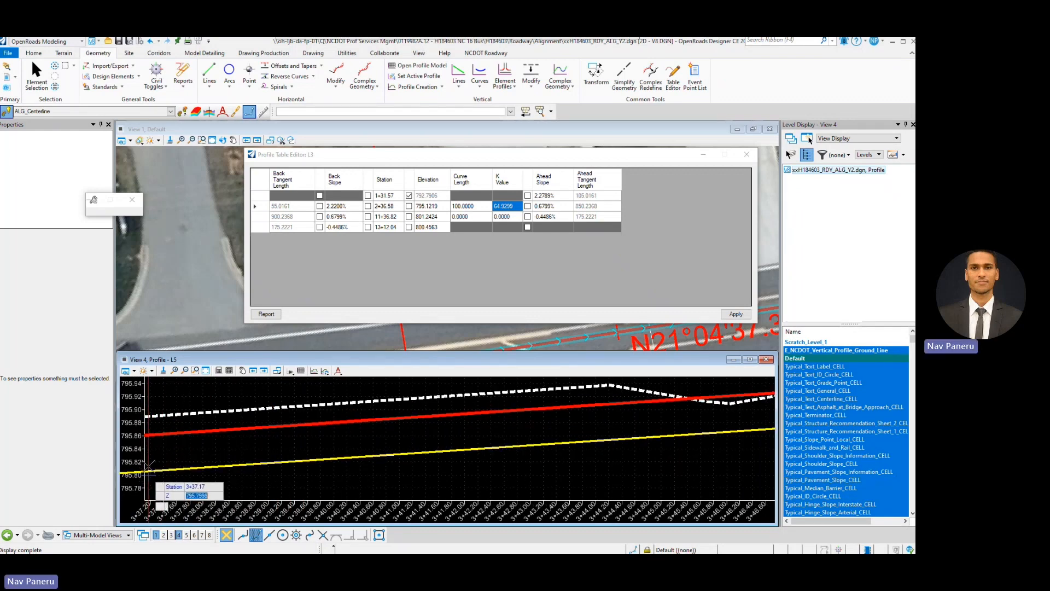
{"action": "scroll", "coordinate": [298, 428], "scroll_direction": "down", "scroll_amount": 5}
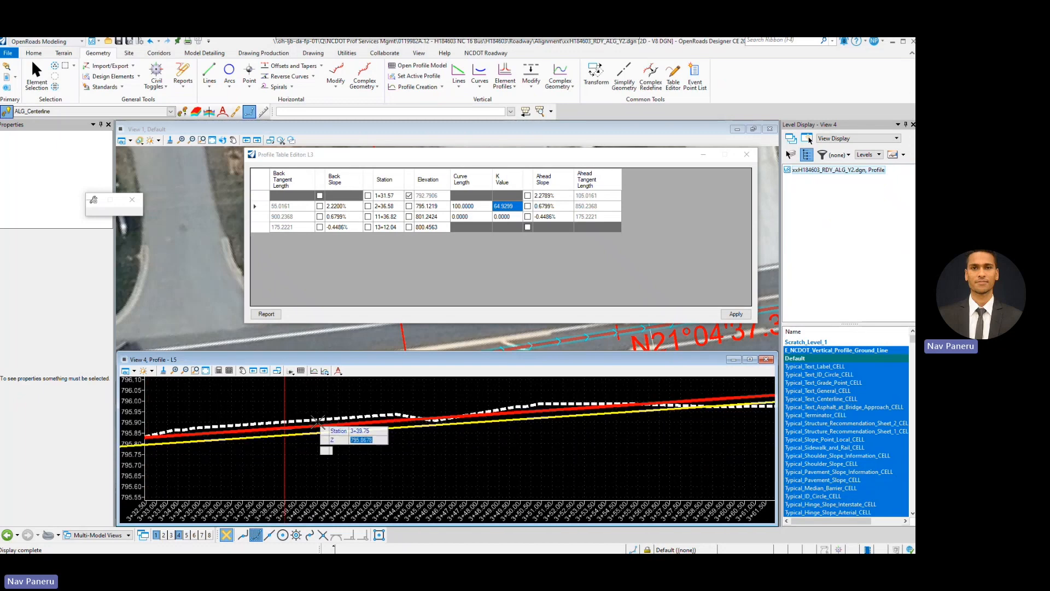
{"action": "scroll", "coordinate": [350, 426], "scroll_direction": "down", "scroll_amount": 3}
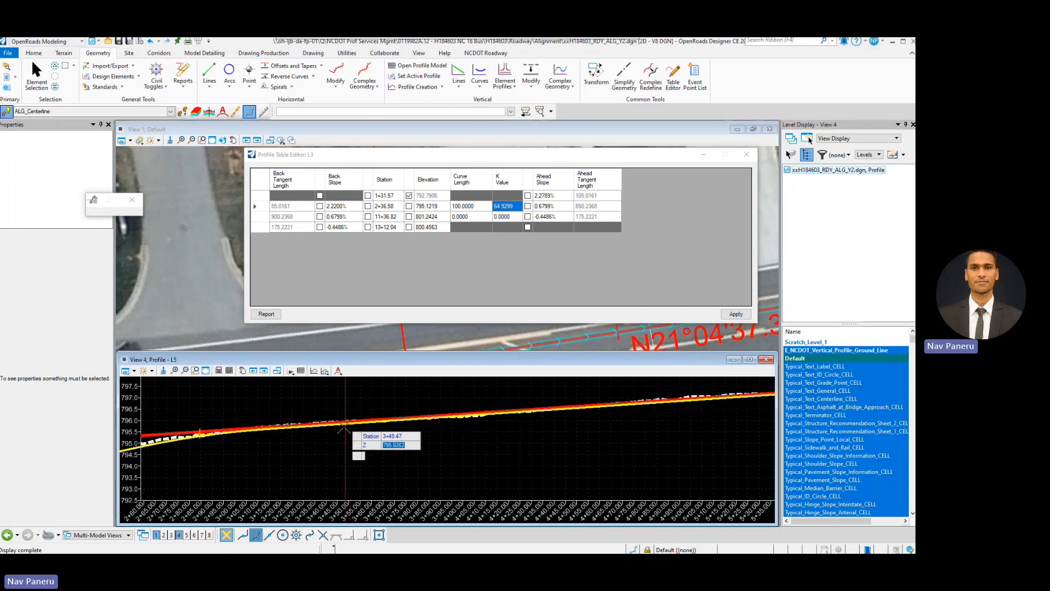
{"action": "scroll", "coordinate": [397, 431], "scroll_direction": "down", "scroll_amount": 3}
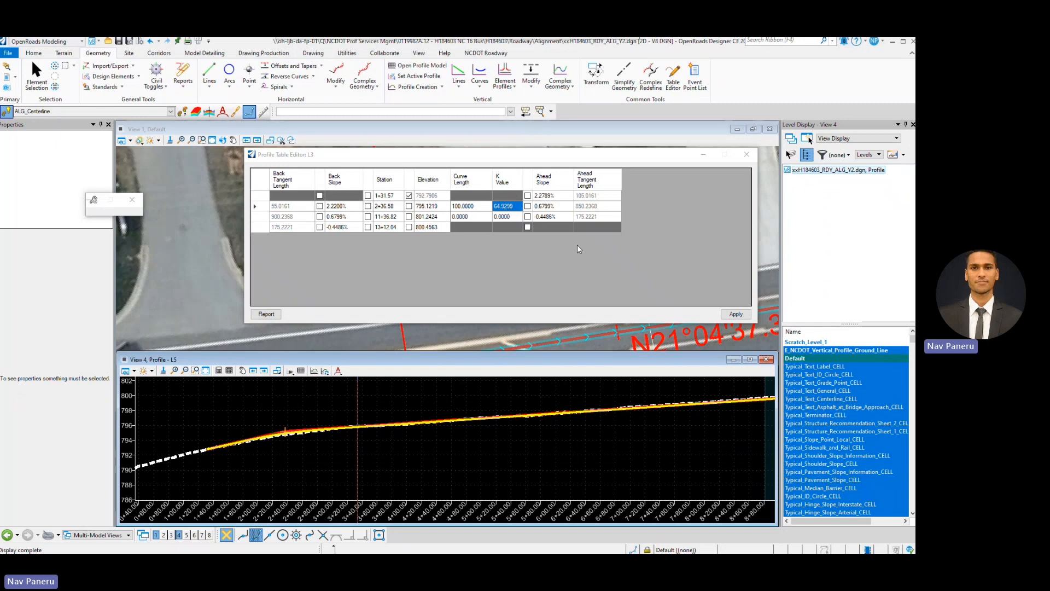
Apply the table edits to the complex profile and check the vertical curve around station 2+36.58.
{"action": "left_click", "coordinate": [736, 316]}
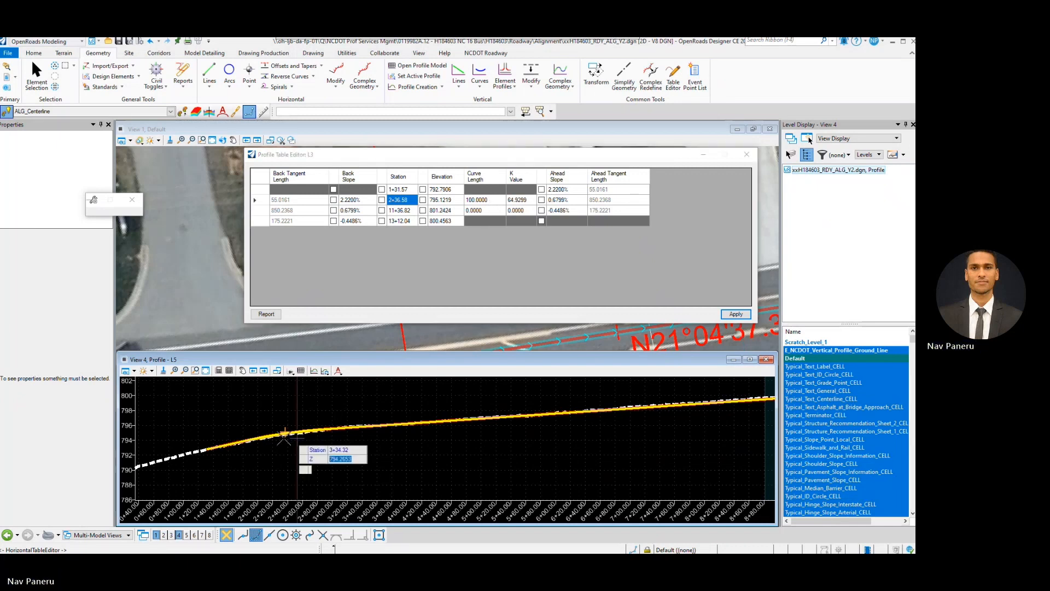
{"action": "scroll", "coordinate": [281, 436], "scroll_direction": "up", "scroll_amount": 2}
{"action": "scroll", "coordinate": [413, 417], "scroll_direction": "down", "scroll_amount": 1}
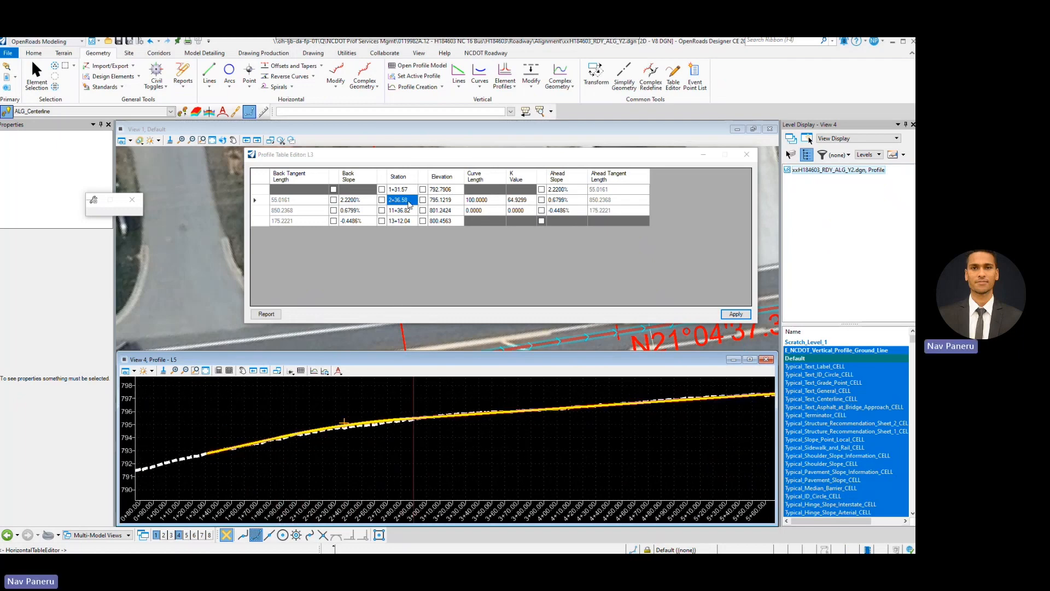
Locate the tie-in at station 1+31.57 from the table and examine both ends of the profile against the existing ground.
{"action": "left_click", "coordinate": [409, 191]}
{"action": "left_click", "coordinate": [407, 190]}
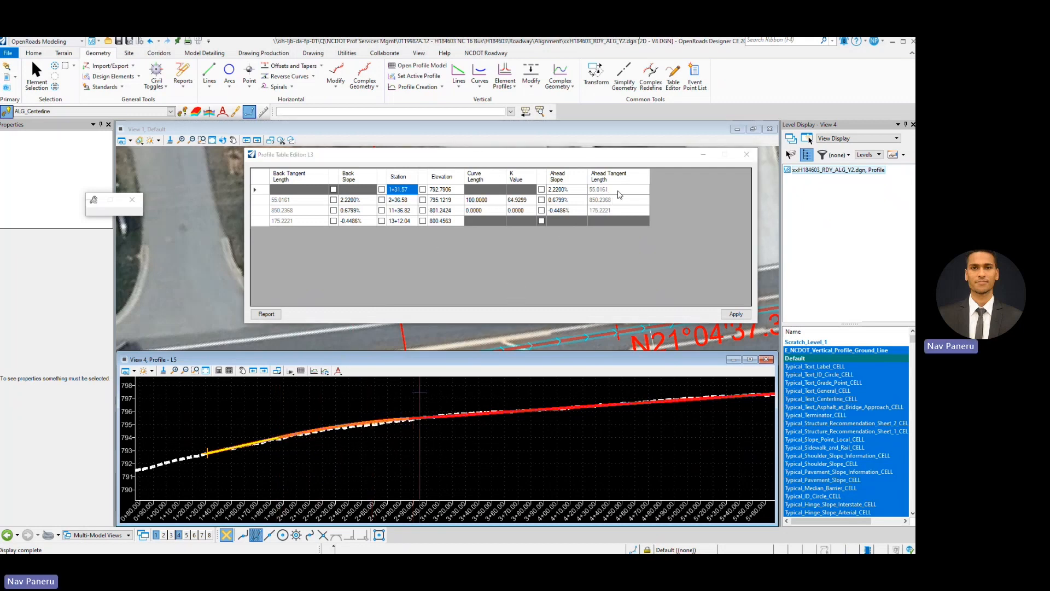
{"action": "scroll", "coordinate": [328, 459], "scroll_direction": "down", "scroll_amount": 5}
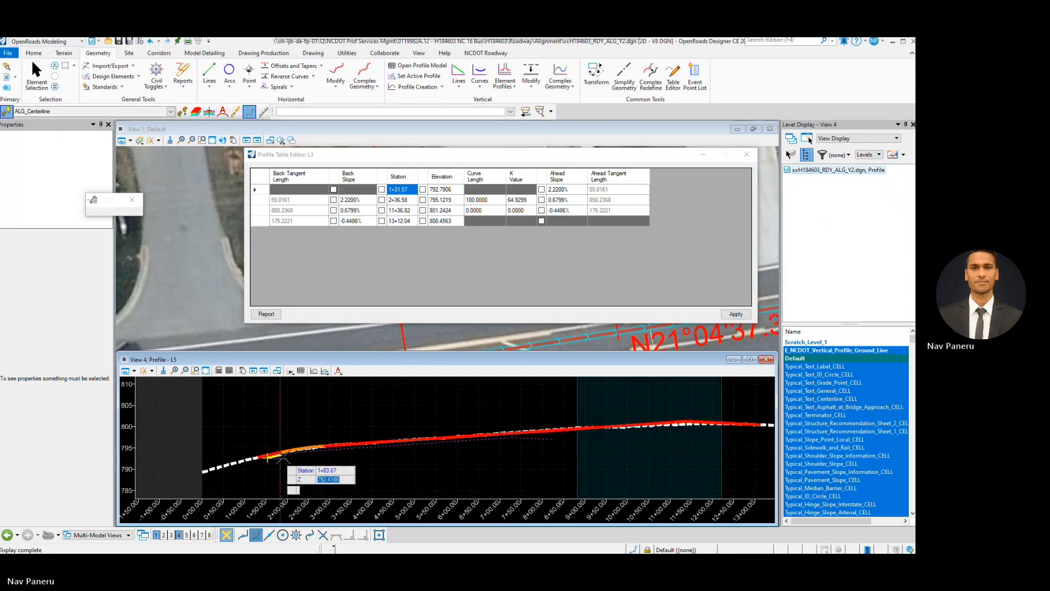
{"action": "scroll", "coordinate": [549, 443], "scroll_direction": "up", "scroll_amount": 2}
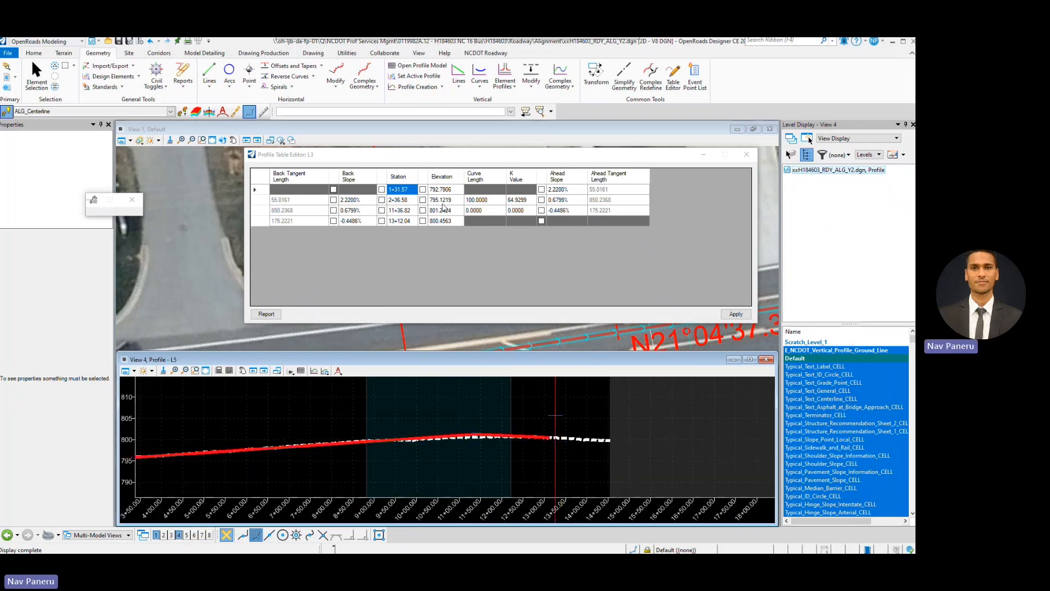
{"action": "scroll", "coordinate": [525, 424], "scroll_direction": "down", "scroll_amount": 2}
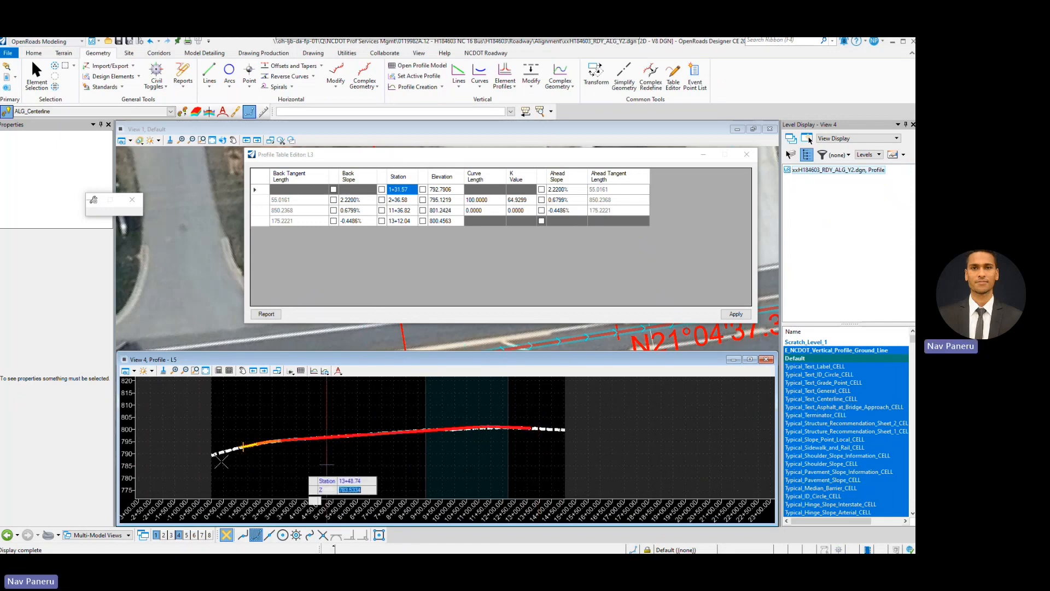
{"action": "scroll", "coordinate": [238, 442], "scroll_direction": "up", "scroll_amount": 4}
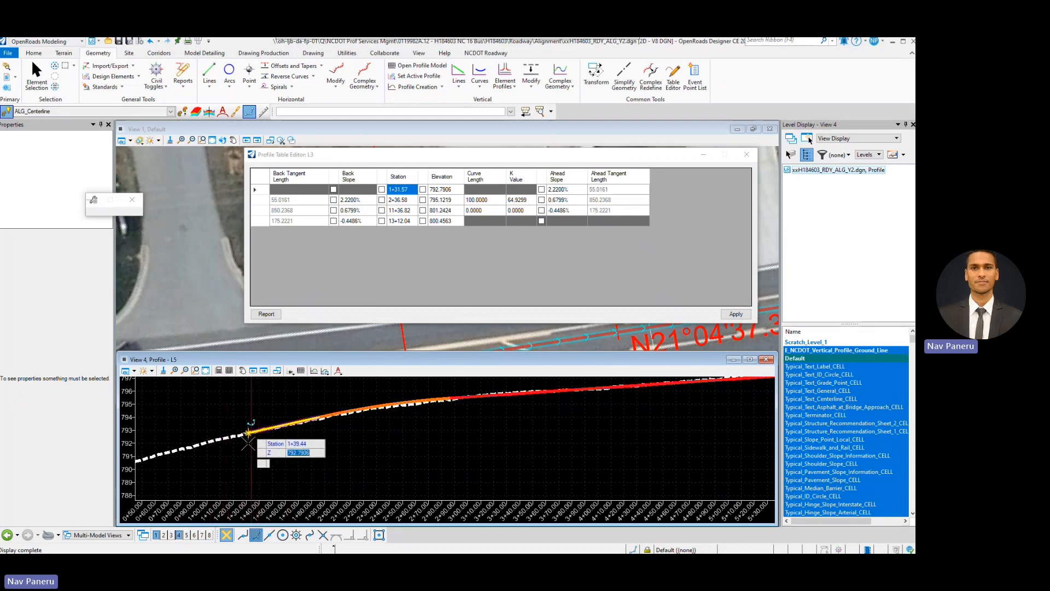
{"action": "scroll", "coordinate": [235, 446], "scroll_direction": "down", "scroll_amount": 2}
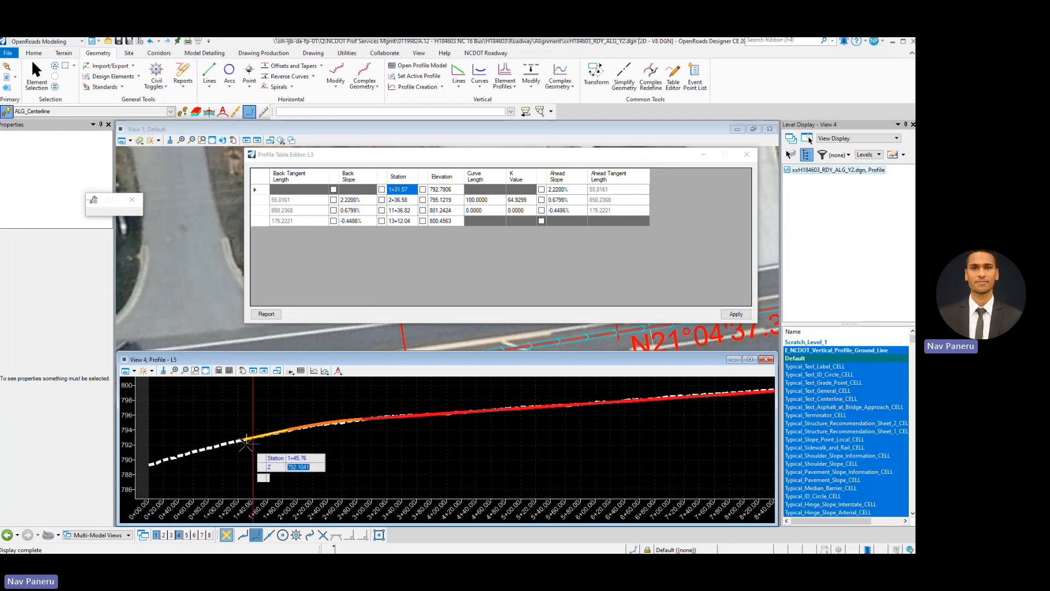
{"action": "scroll", "coordinate": [235, 448], "scroll_direction": "down", "scroll_amount": 4}
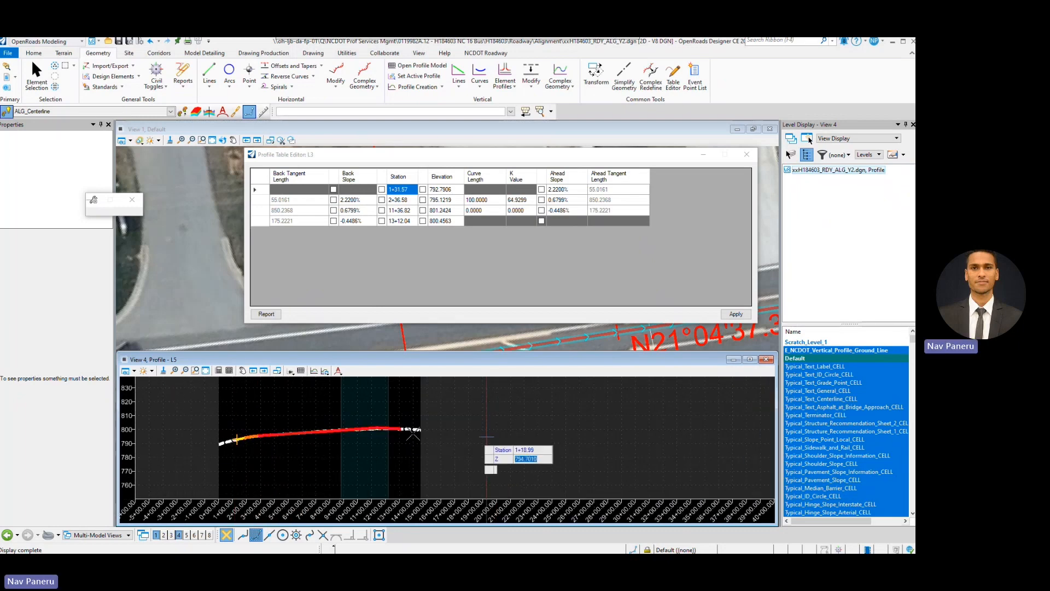
{"action": "scroll", "coordinate": [379, 432], "scroll_direction": "up", "scroll_amount": 3}
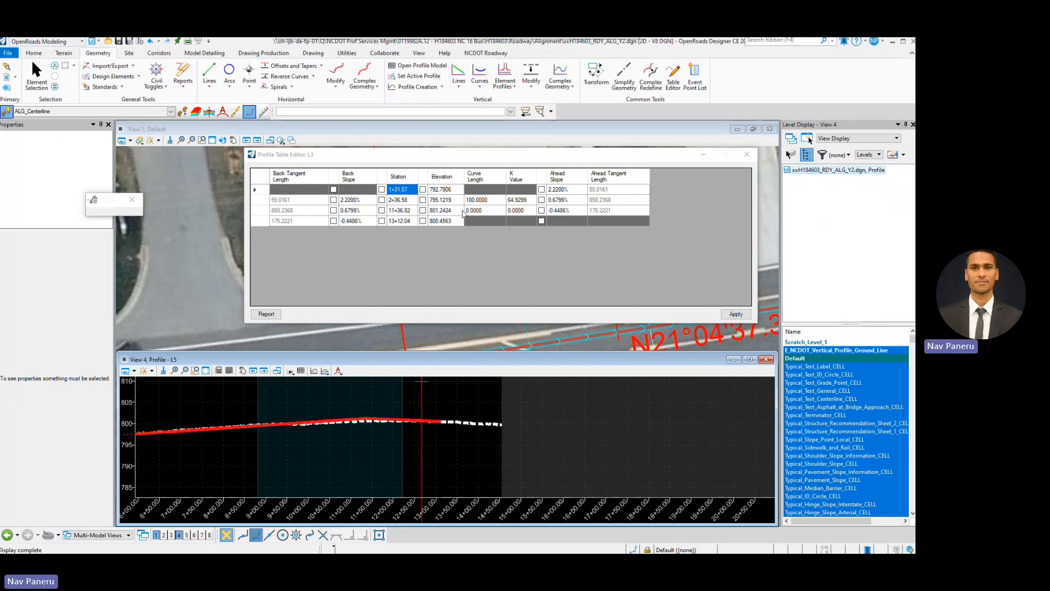
Try a vertical curve length of 300 at station 11+36.82 and compare the curve with the existing ground.
{"action": "left_click", "coordinate": [484, 210]}
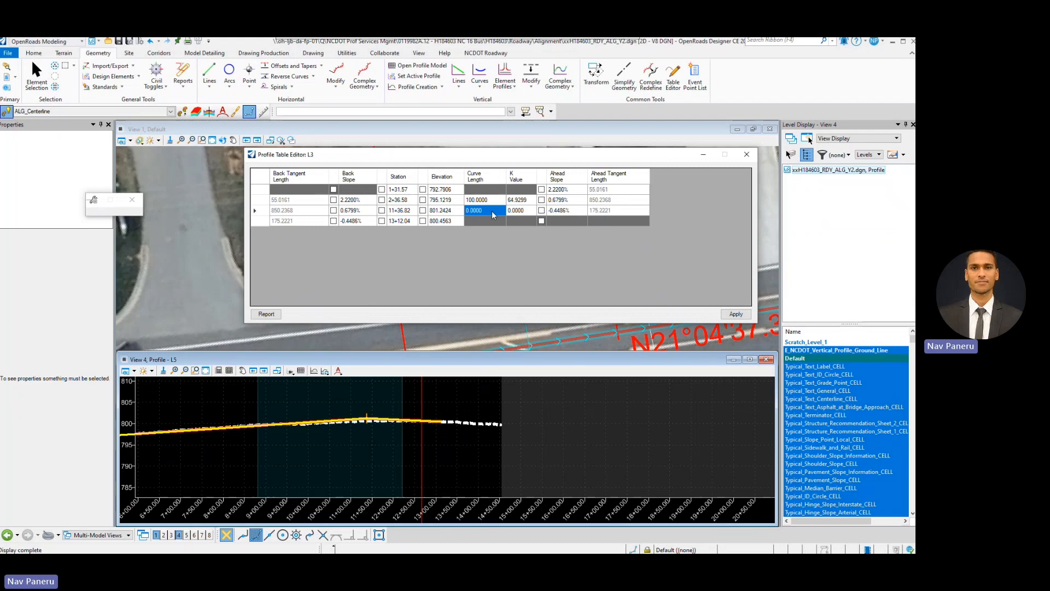
{"action": "type", "text": "300"}
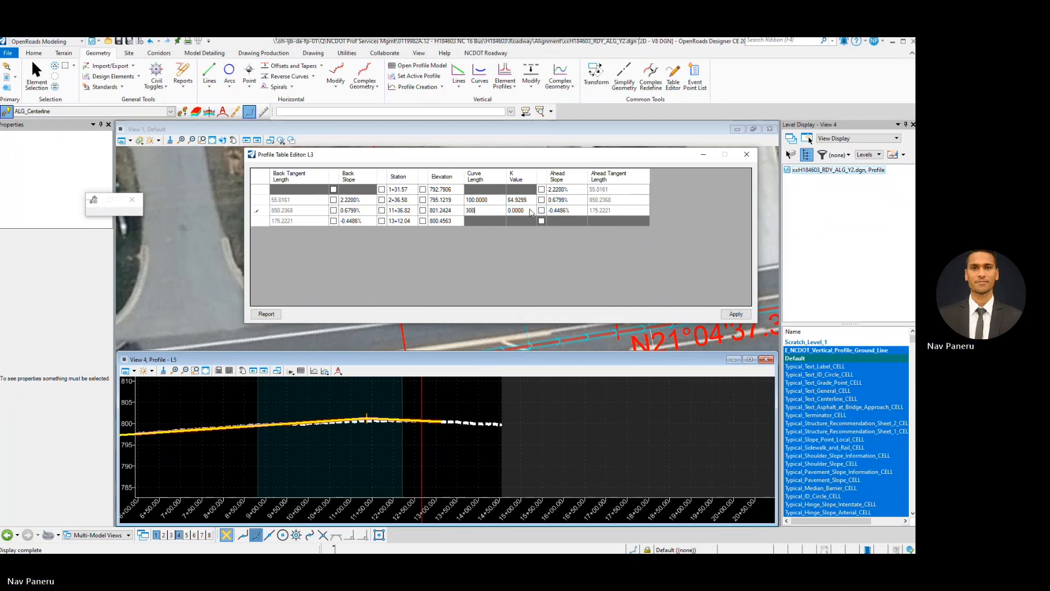
{"action": "key", "text": "Tab"}
{"action": "scroll", "coordinate": [372, 421], "scroll_direction": "up", "scroll_amount": 5}
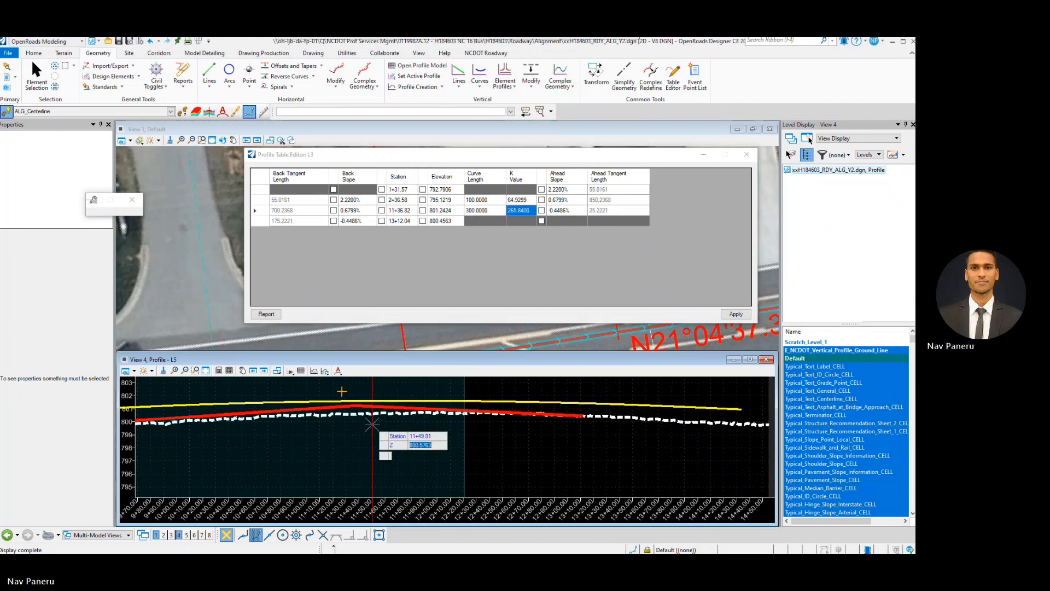
Try a vertical curve length of 400 at station 11+36.82 and check the profile through its end near station 13+12.
{"action": "left_click", "coordinate": [492, 210]}
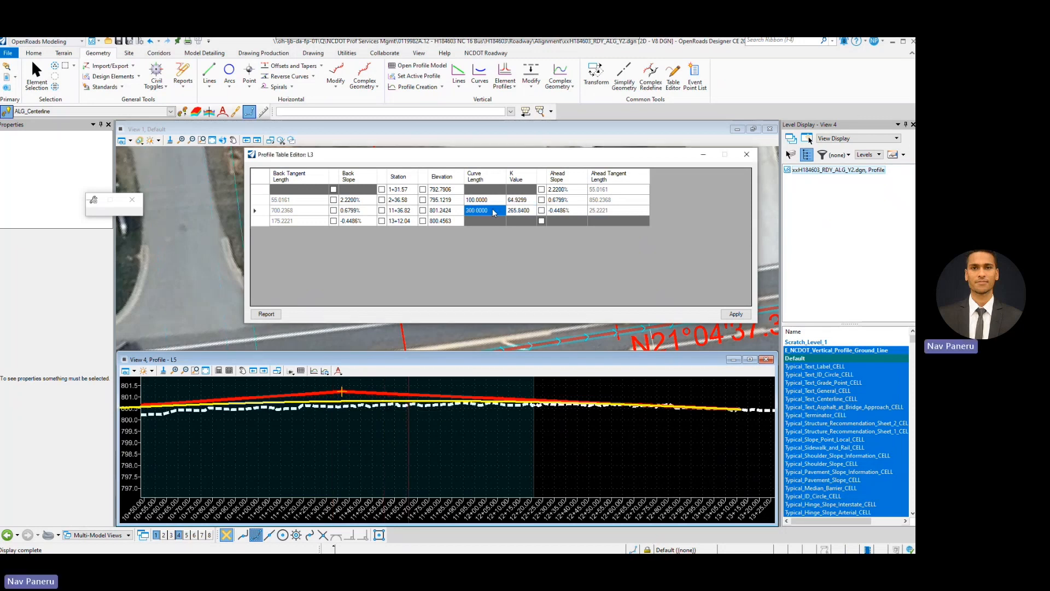
{"action": "type", "text": "400"}
{"action": "key", "text": "Tab"}
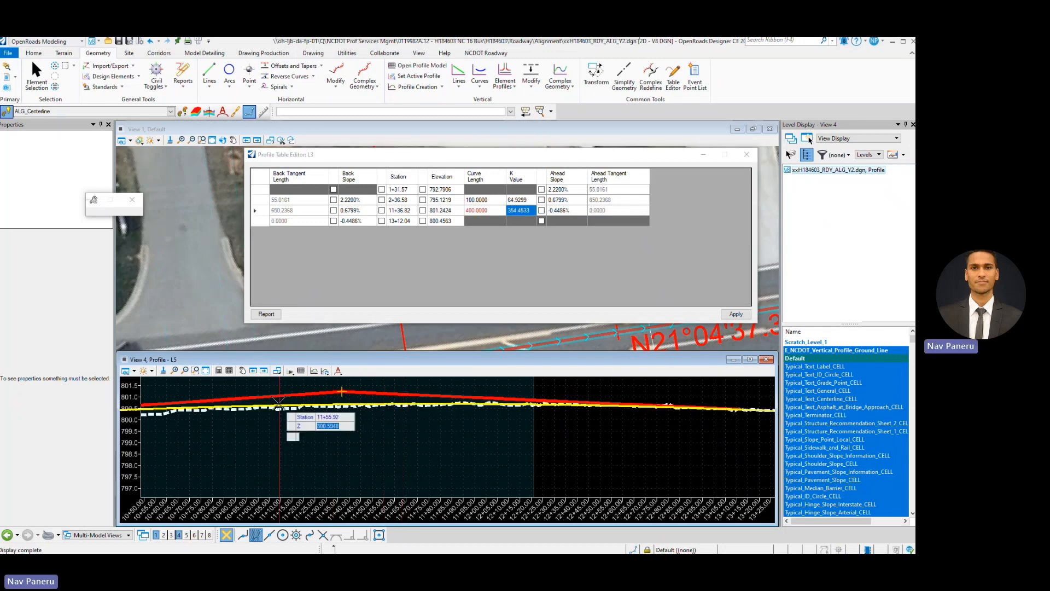
{"action": "scroll", "coordinate": [278, 403], "scroll_direction": "up", "scroll_amount": 2}
{"action": "scroll", "coordinate": [278, 403], "scroll_direction": "down", "scroll_amount": 3}
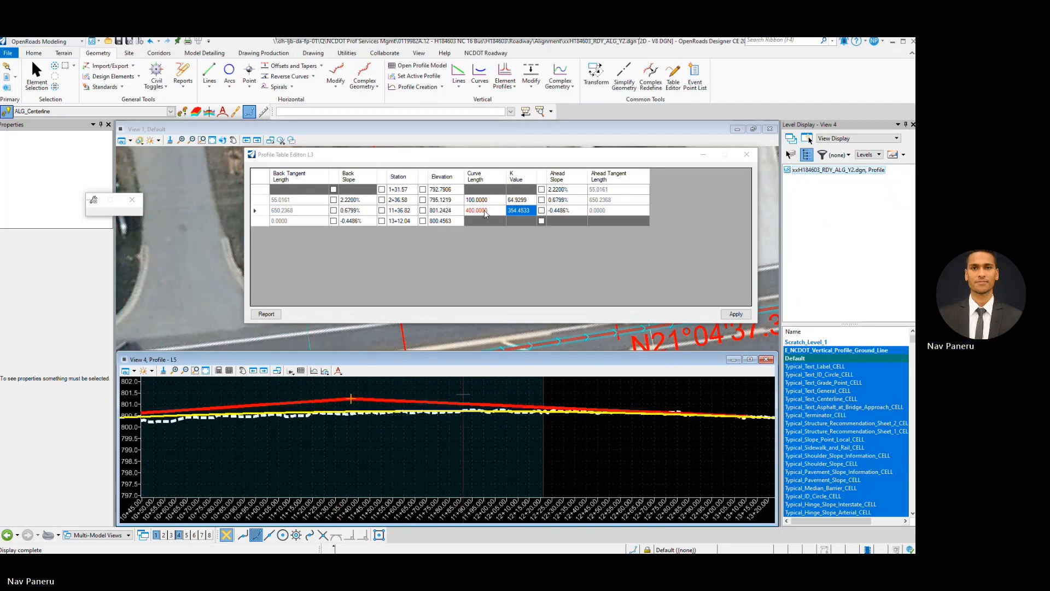
{"action": "scroll", "coordinate": [361, 435], "scroll_direction": "down", "scroll_amount": 2}
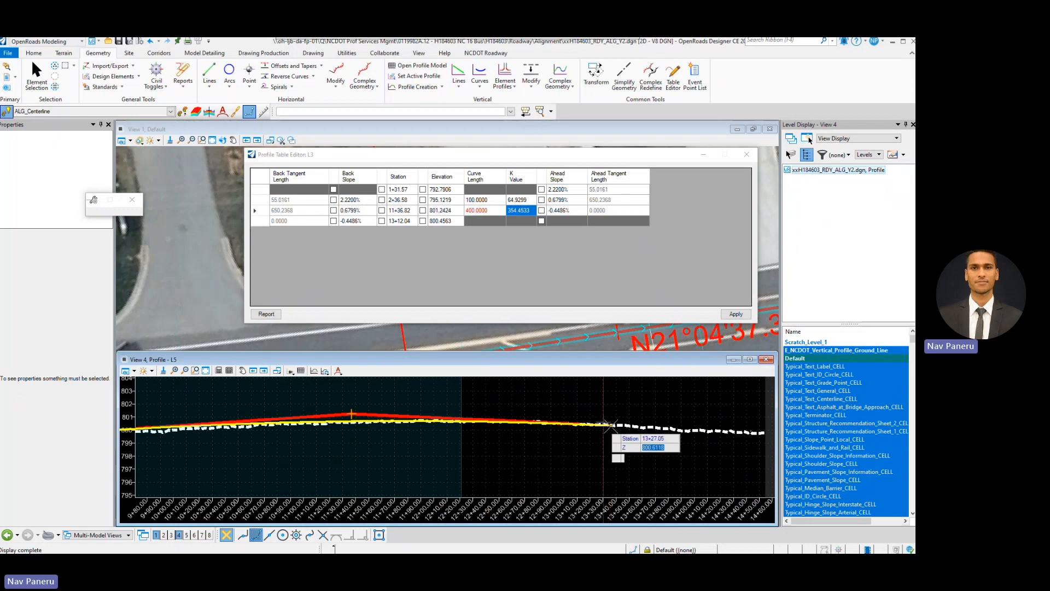
{"action": "scroll", "coordinate": [605, 430], "scroll_direction": "up", "scroll_amount": 4}
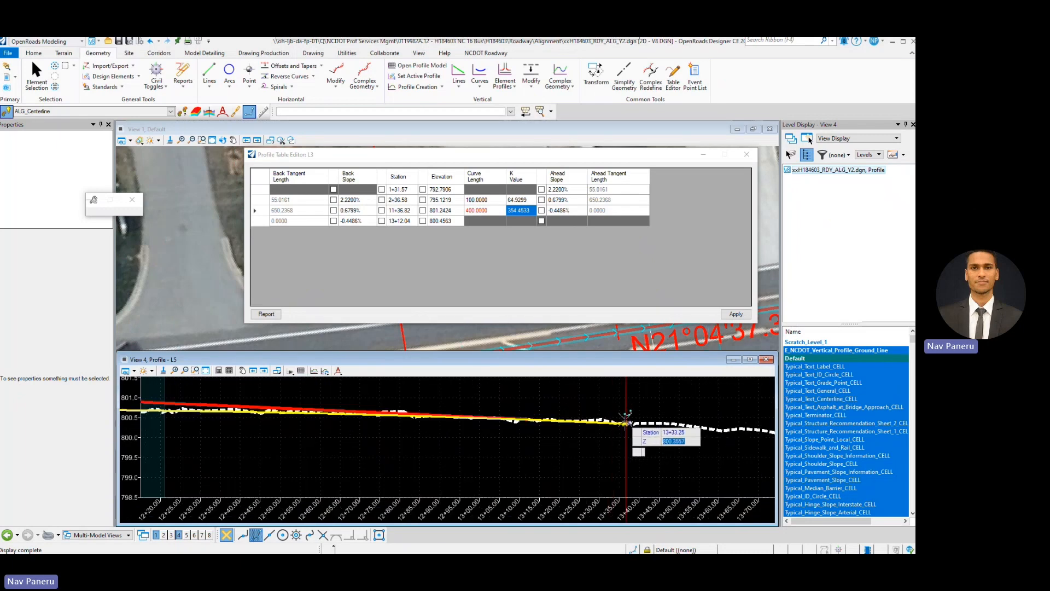
{"action": "scroll", "coordinate": [621, 421], "scroll_direction": "down", "scroll_amount": 4}
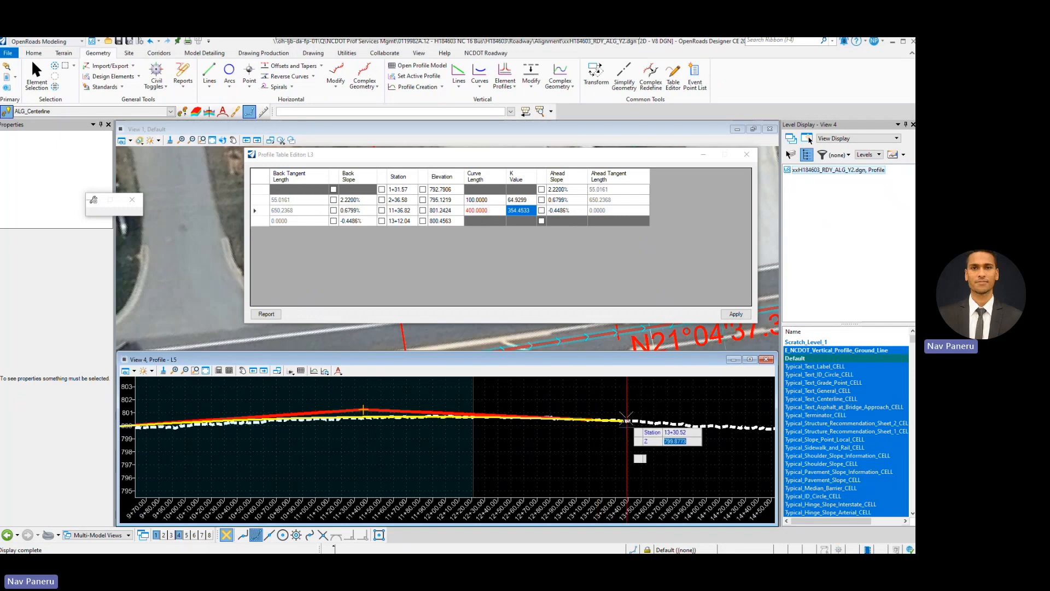
{"action": "scroll", "coordinate": [672, 440], "scroll_direction": "down", "scroll_amount": 4}
{"action": "scroll", "coordinate": [629, 429], "scroll_direction": "up", "scroll_amount": 4}
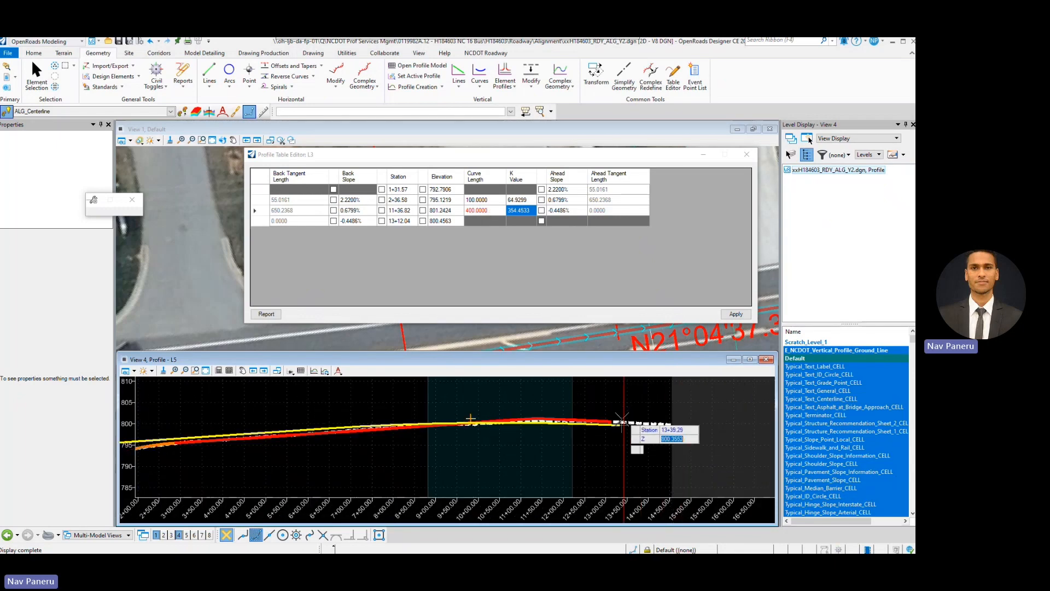
Set the vertical curve length at station 11+36.82 to 350, apply it and review the tangent lengths.
{"action": "left_click", "coordinate": [492, 210]}
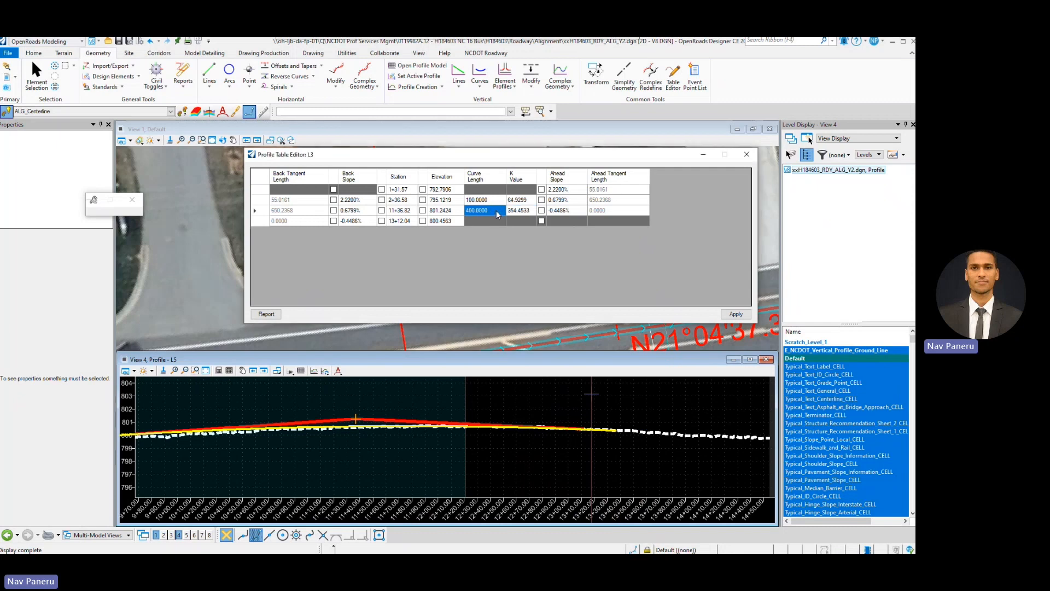
{"action": "type", "text": "350"}
{"action": "key", "text": "Return"}
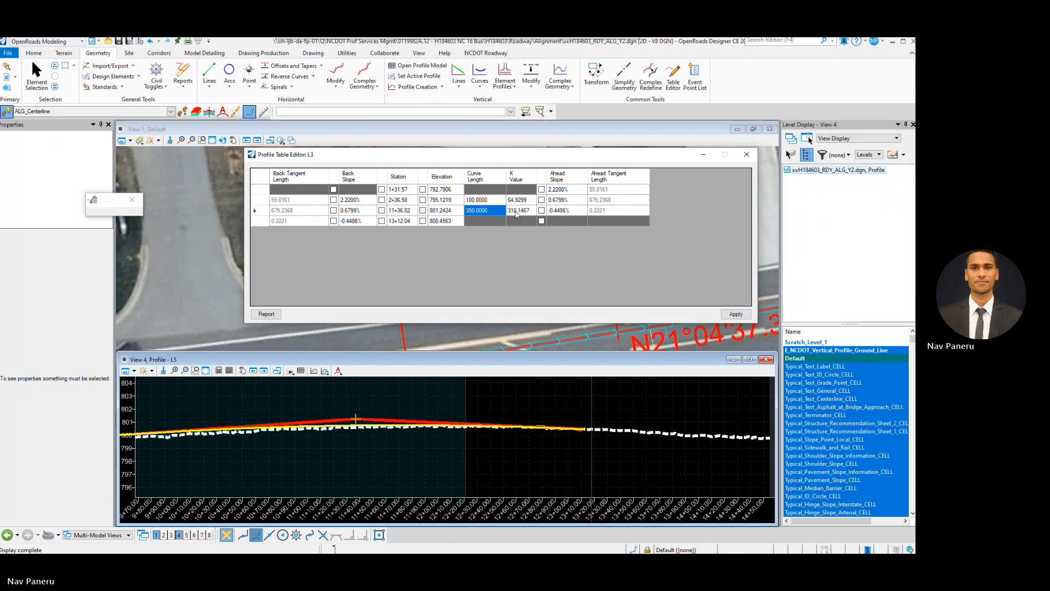
{"action": "key", "text": "Tab"}
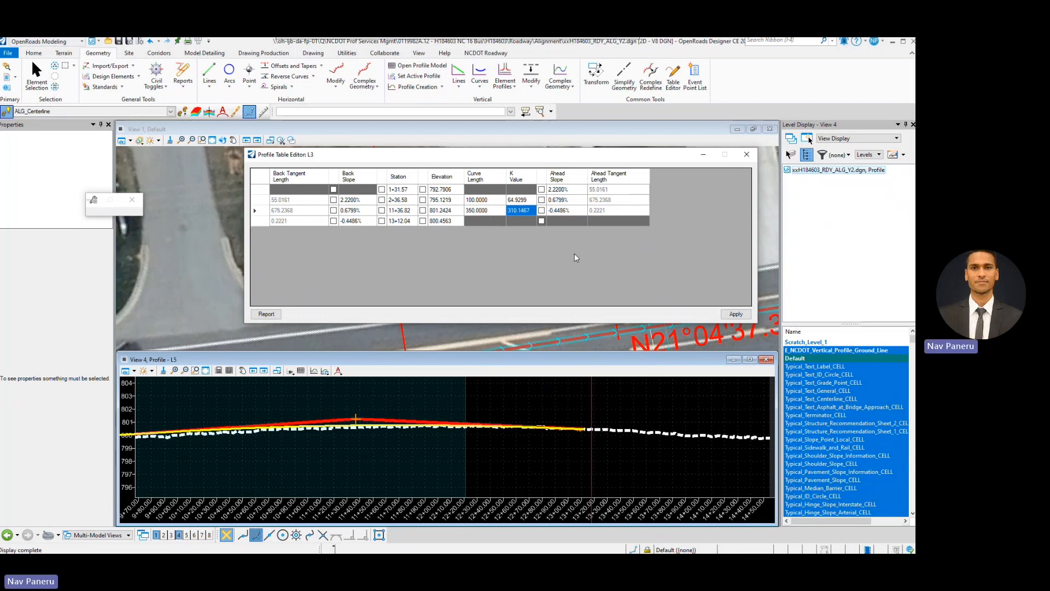
{"action": "left_click", "coordinate": [736, 315]}
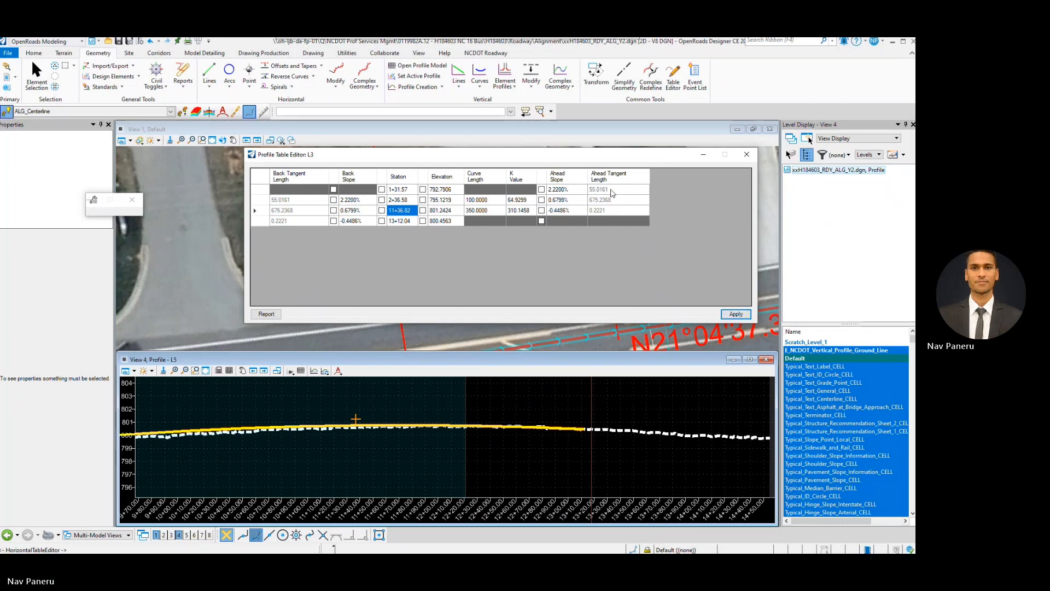
{"action": "left_click", "coordinate": [596, 211]}
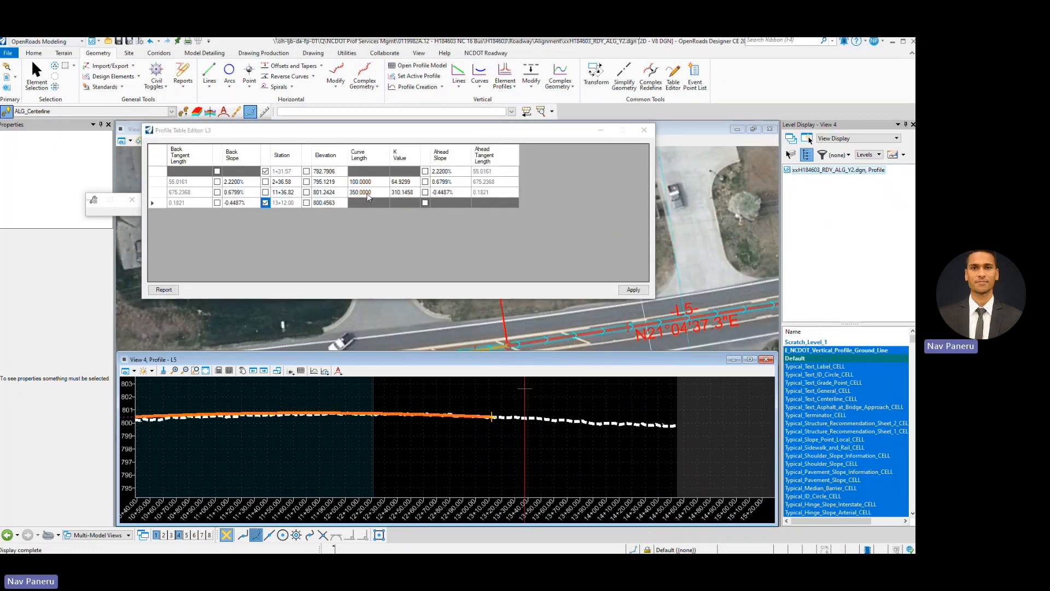
Set the vertical curve length at station 11+36.82 to 300.
{"action": "left_click", "coordinate": [366, 192]}
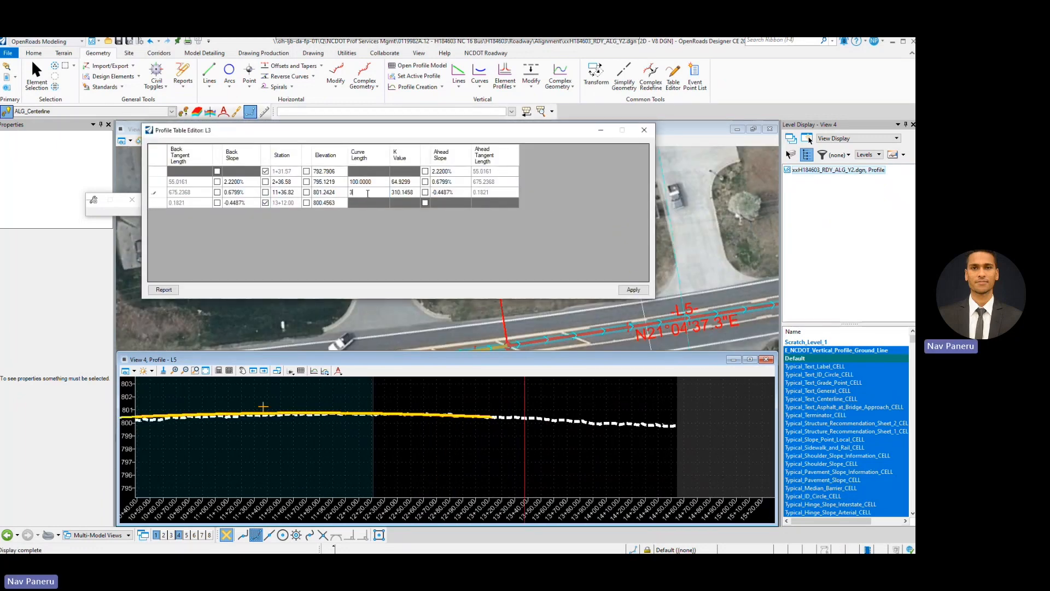
{"action": "type", "text": "300"}
{"action": "left_click", "coordinate": [401, 193]}
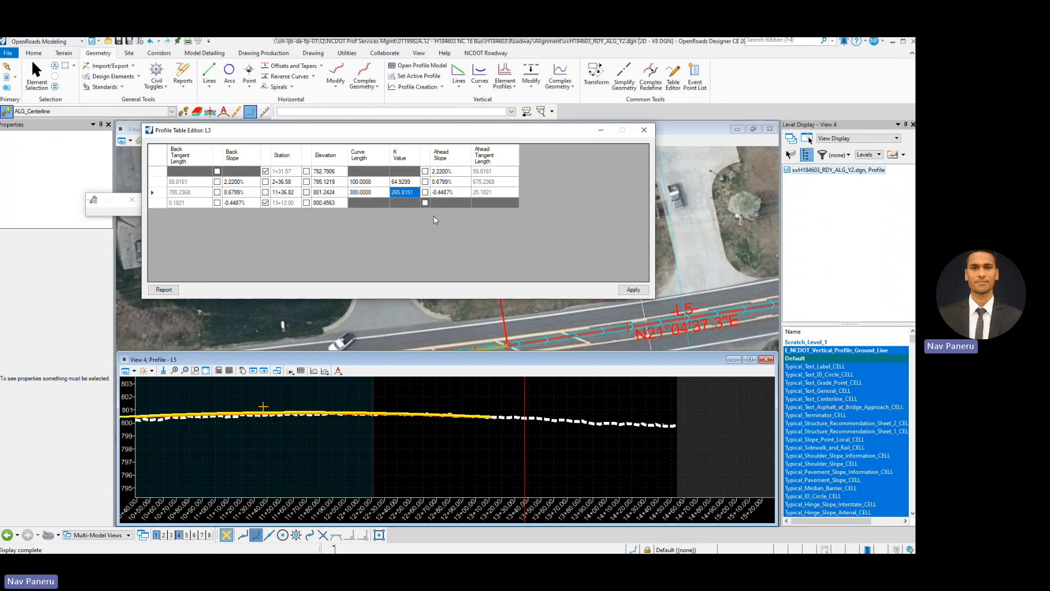
Apply the 300 vertical curve length at station 11+36.82, compare the curve with the existing ground and close the profile table editor.
{"action": "left_click", "coordinate": [636, 289]}
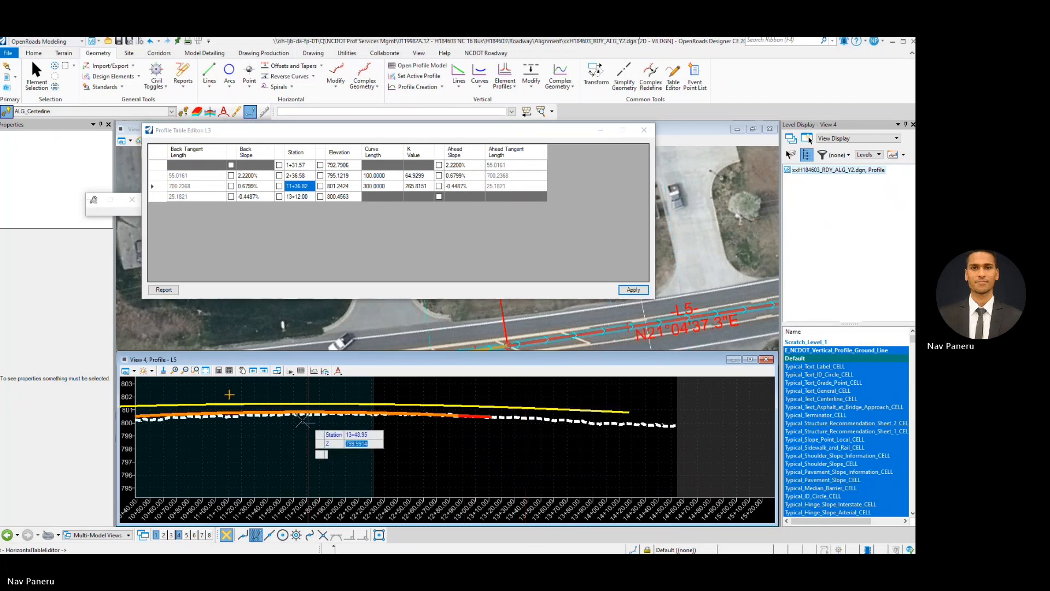
{"action": "scroll", "coordinate": [301, 424], "scroll_direction": "up", "scroll_amount": 5}
{"action": "scroll", "coordinate": [197, 404], "scroll_direction": "up", "scroll_amount": 4}
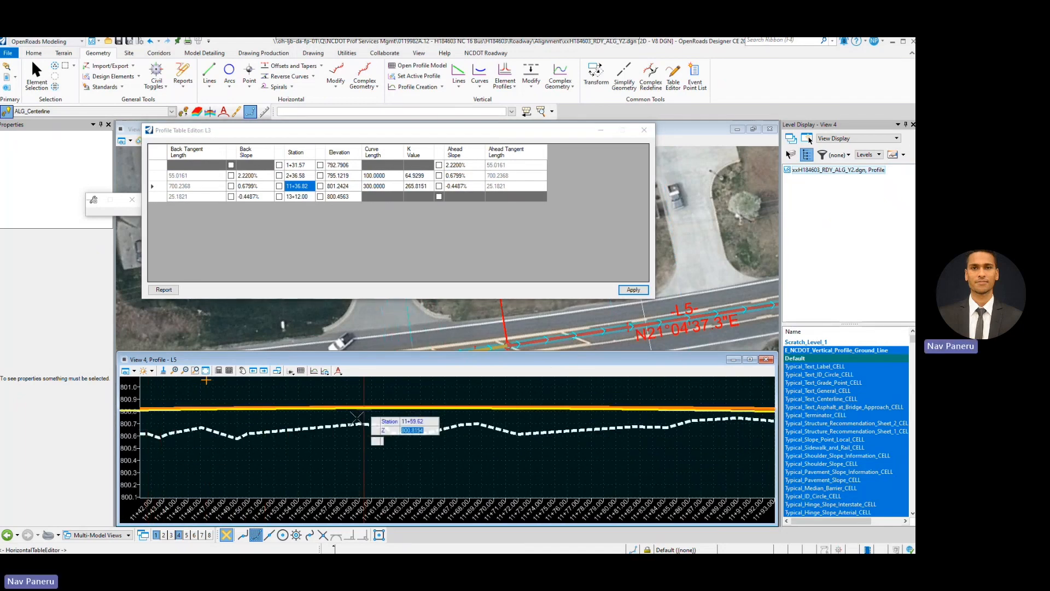
{"action": "scroll", "coordinate": [415, 425], "scroll_direction": "down", "scroll_amount": 5}
{"action": "scroll", "coordinate": [446, 425], "scroll_direction": "down", "scroll_amount": 3}
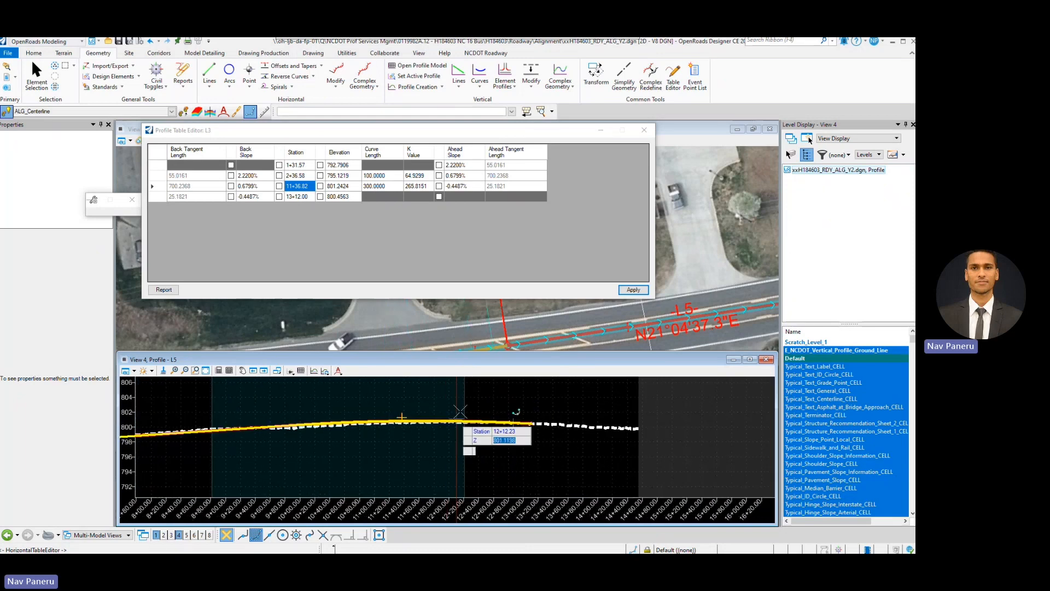
{"action": "left_click", "coordinate": [633, 290]}
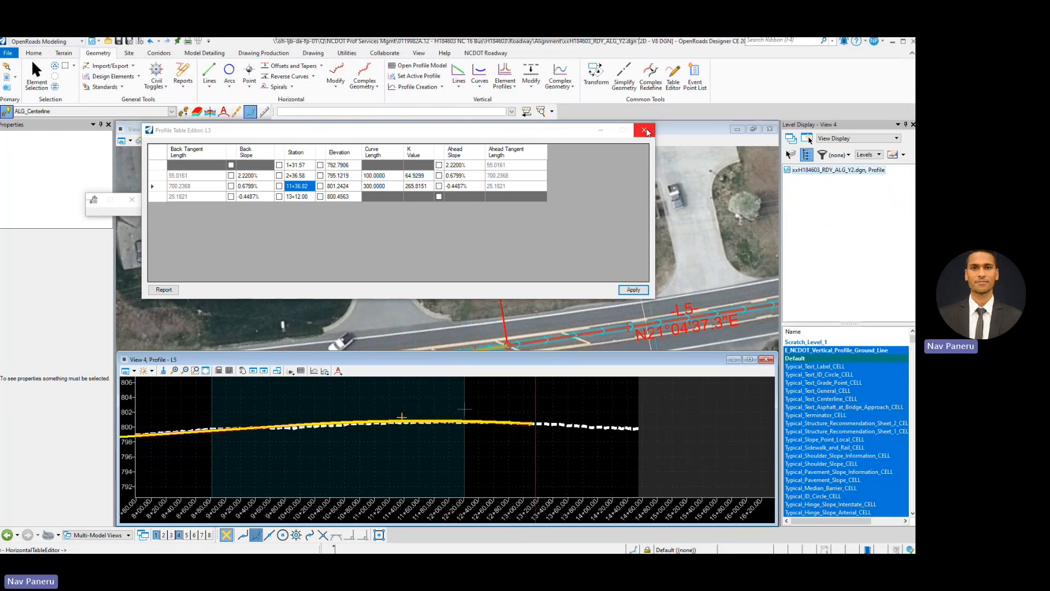
{"action": "left_click", "coordinate": [644, 130]}
Examine how the end of the proposed profile near station 13+12 ties into the existing ground line.
{"action": "scroll", "coordinate": [550, 398], "scroll_direction": "up", "scroll_amount": 2}
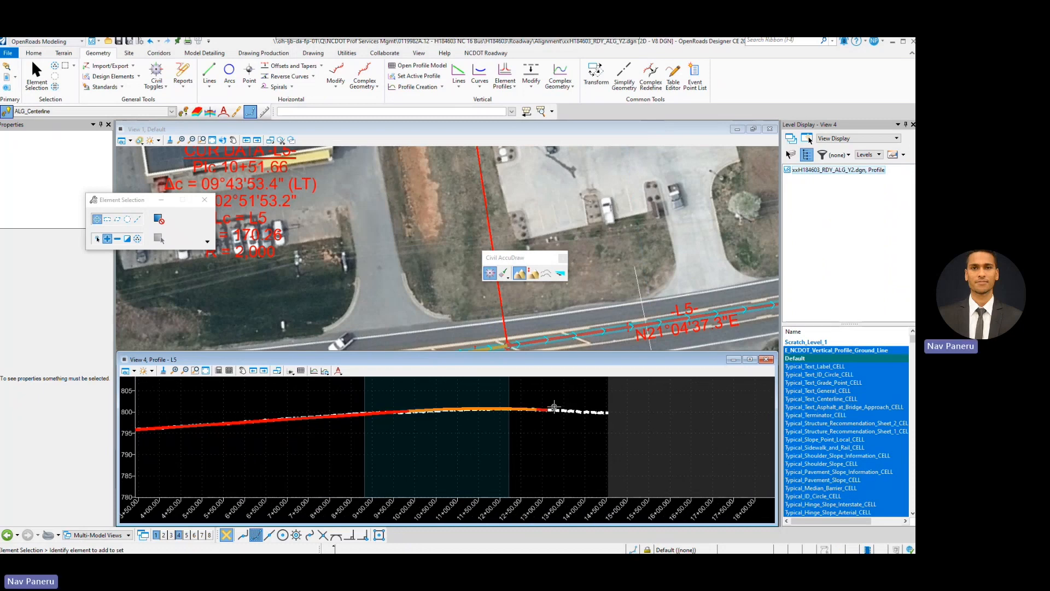
{"action": "scroll", "coordinate": [536, 415], "scroll_direction": "up", "scroll_amount": 1}
{"action": "scroll", "coordinate": [580, 407], "scroll_direction": "down", "scroll_amount": 4}
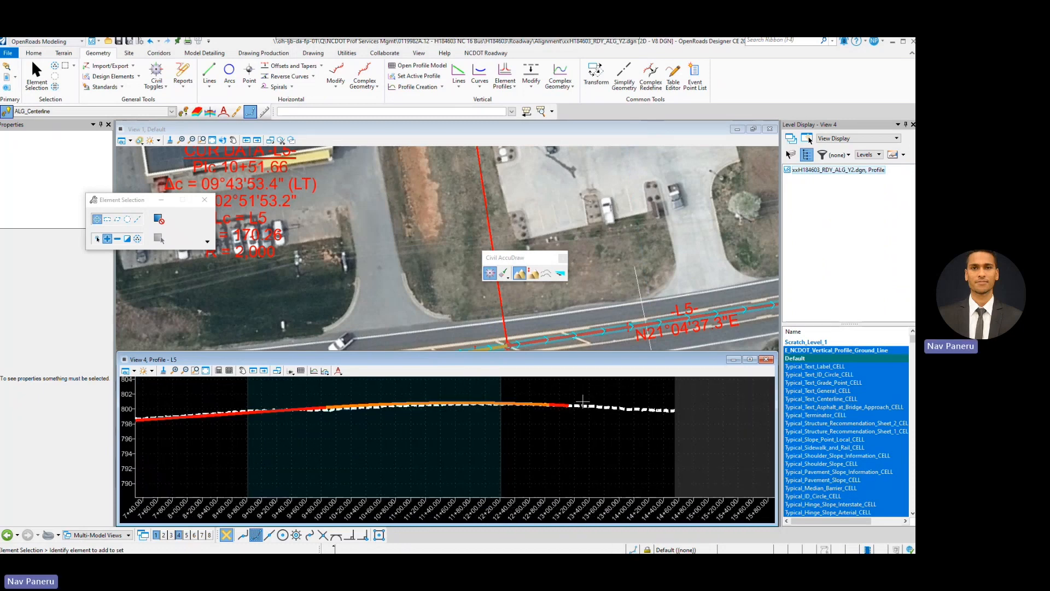
{"action": "scroll", "coordinate": [599, 414], "scroll_direction": "up", "scroll_amount": 2}
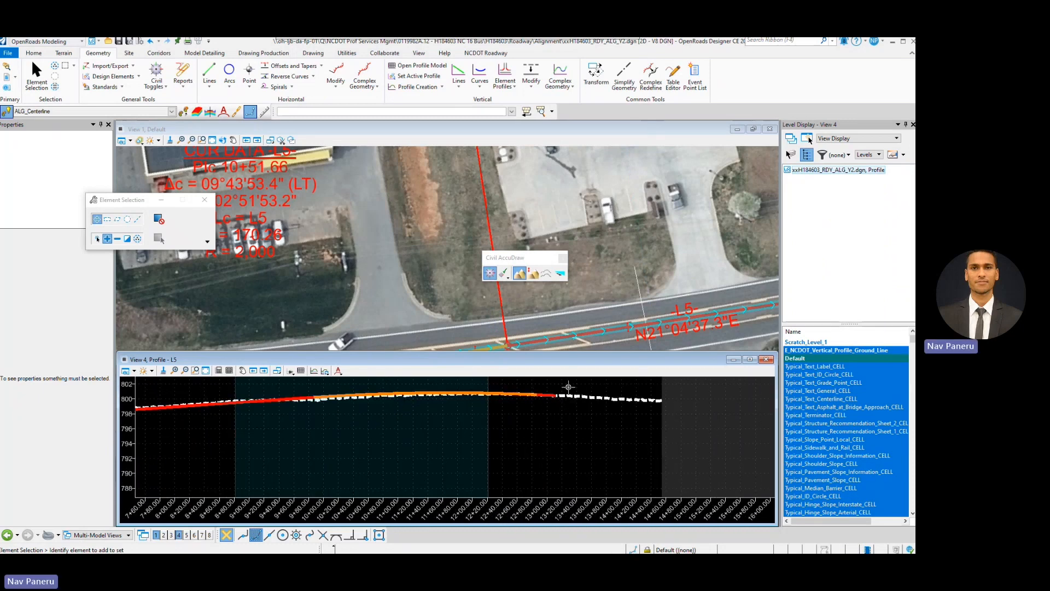
{"action": "scroll", "coordinate": [568, 386], "scroll_direction": "up", "scroll_amount": 2}
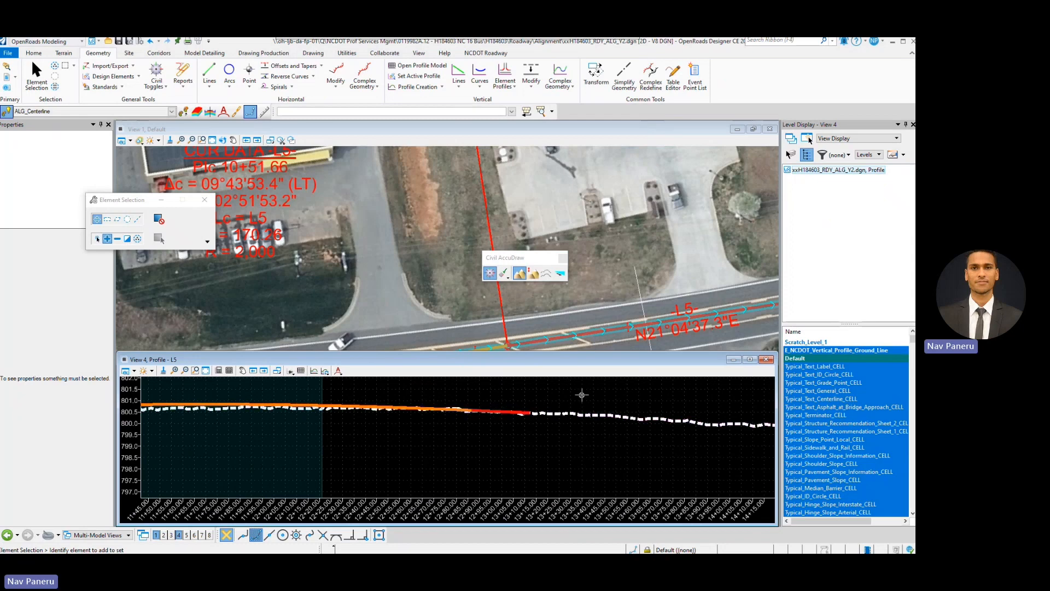
{"action": "scroll", "coordinate": [579, 407], "scroll_direction": "down", "scroll_amount": 1}
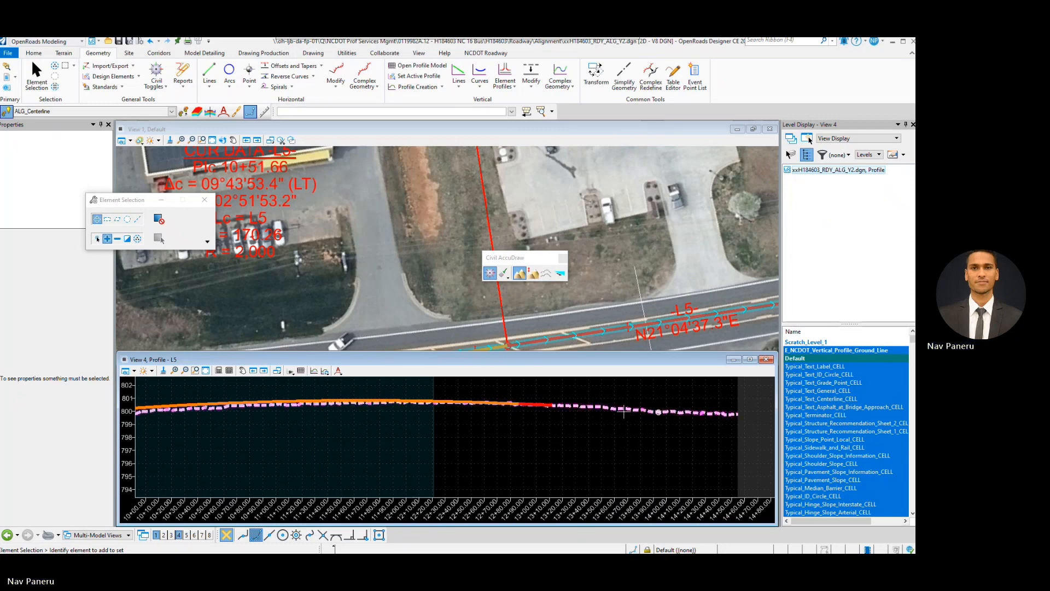
{"action": "scroll", "coordinate": [443, 422], "scroll_direction": "down", "scroll_amount": 1}
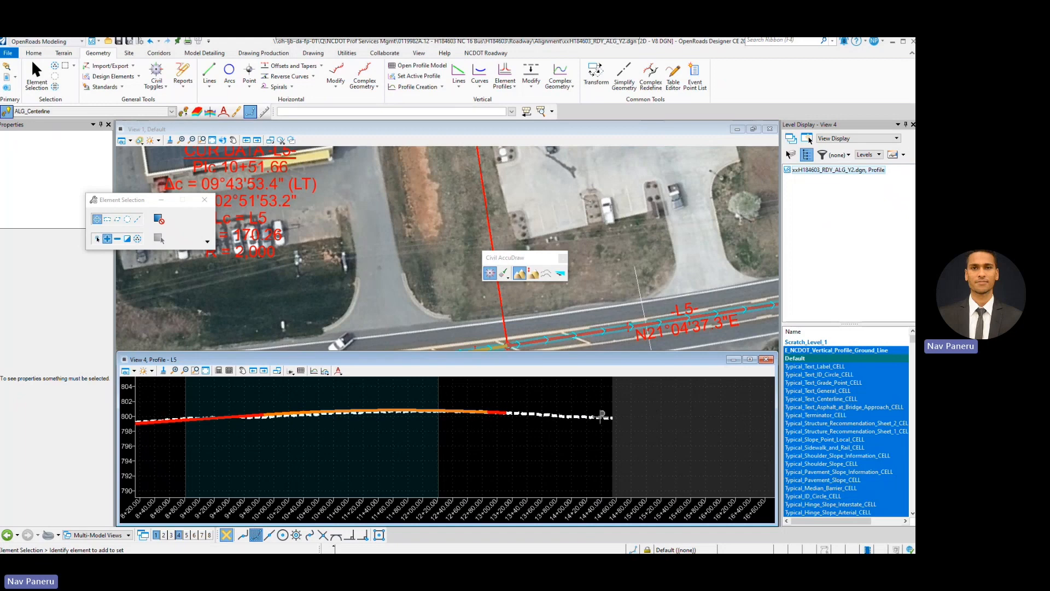
{"action": "scroll", "coordinate": [602, 416], "scroll_direction": "up", "scroll_amount": 2}
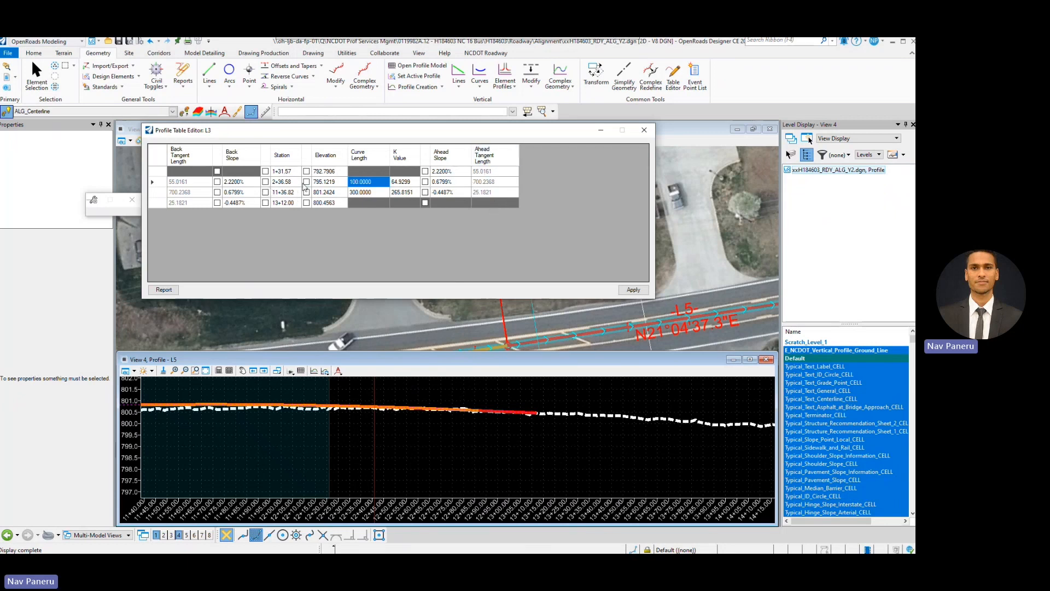
Set the station of the profile's second point to 2+36.57 in the profile table and apply the change.
{"action": "left_click", "coordinate": [289, 173]}
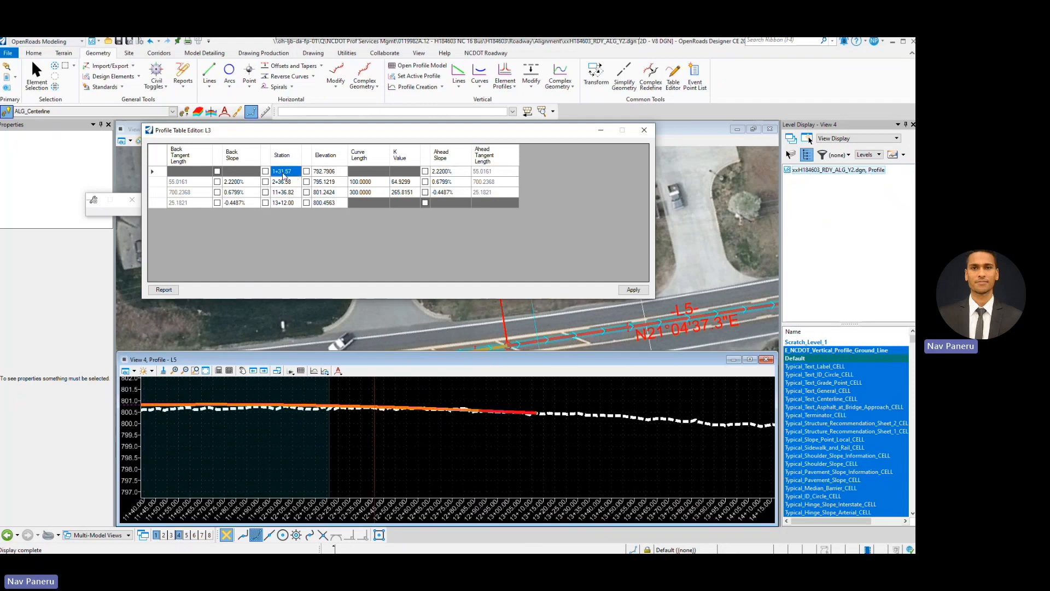
{"action": "left_click", "coordinate": [293, 183]}
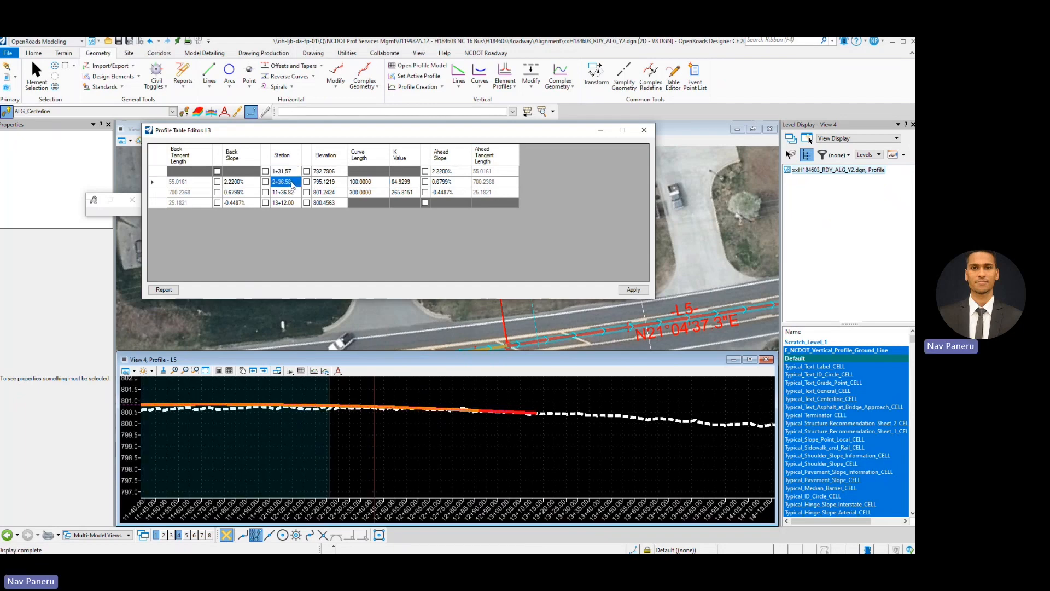
{"action": "left_click", "coordinate": [292, 184]}
{"action": "key", "text": "BackSpace"}
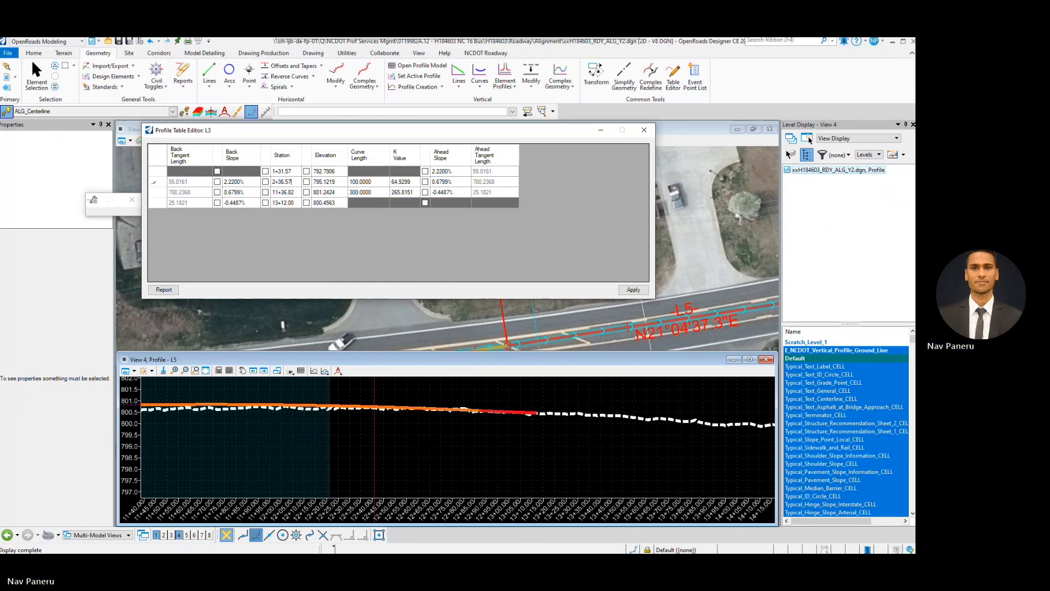
{"action": "type", "text": "7"}
{"action": "key", "text": "Return"}
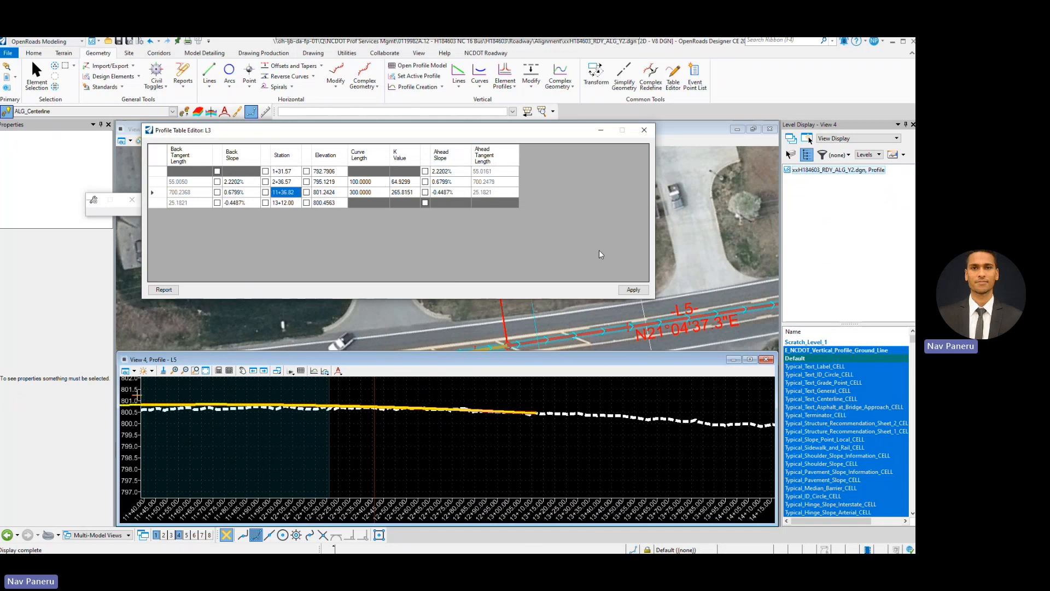
{"action": "left_click", "coordinate": [633, 290]}
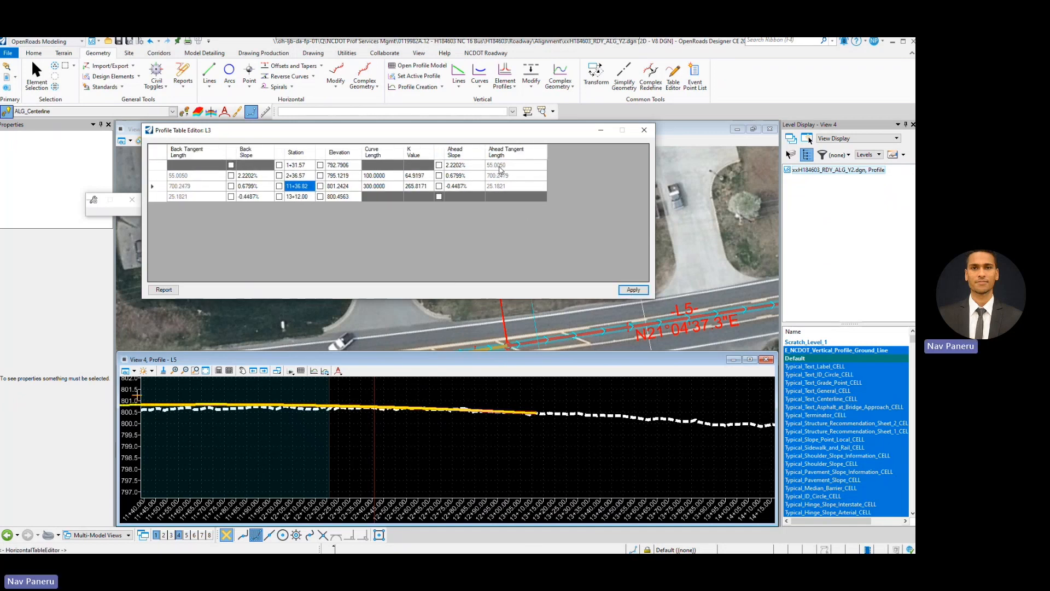
Re-enter the profile's starting station as exactly 1+31.57 and apply it.
{"action": "left_click", "coordinate": [306, 165]}
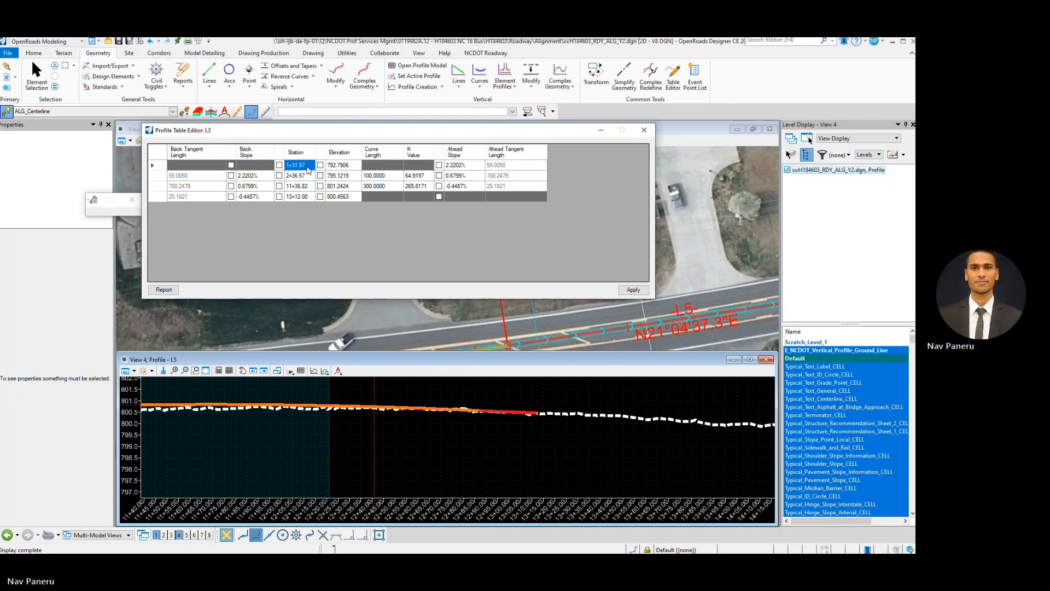
{"action": "left_click", "coordinate": [308, 166]}
{"action": "left_click", "coordinate": [308, 166]}
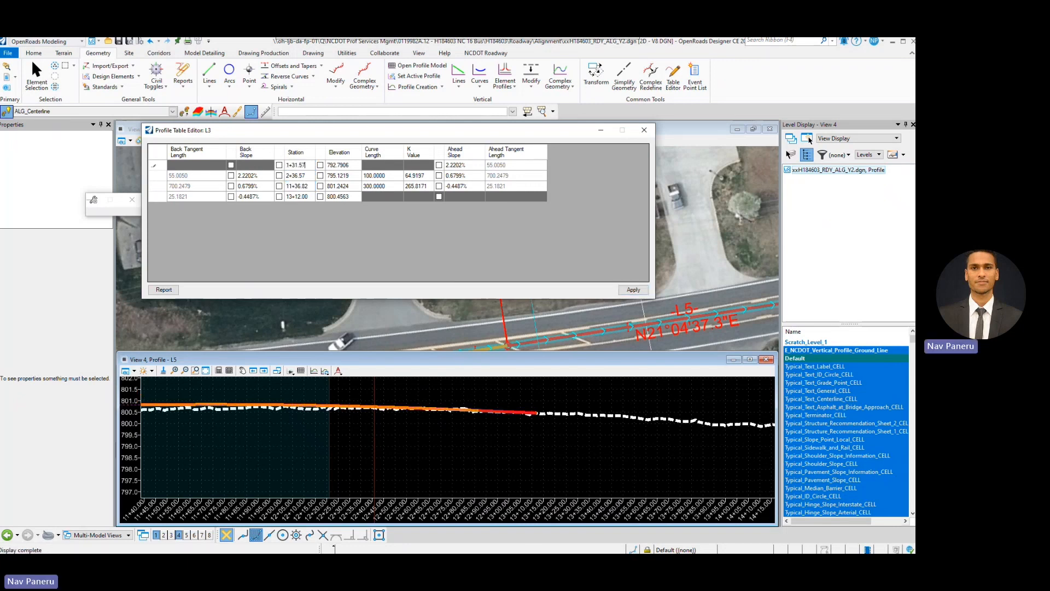
{"action": "left_click", "coordinate": [305, 176]}
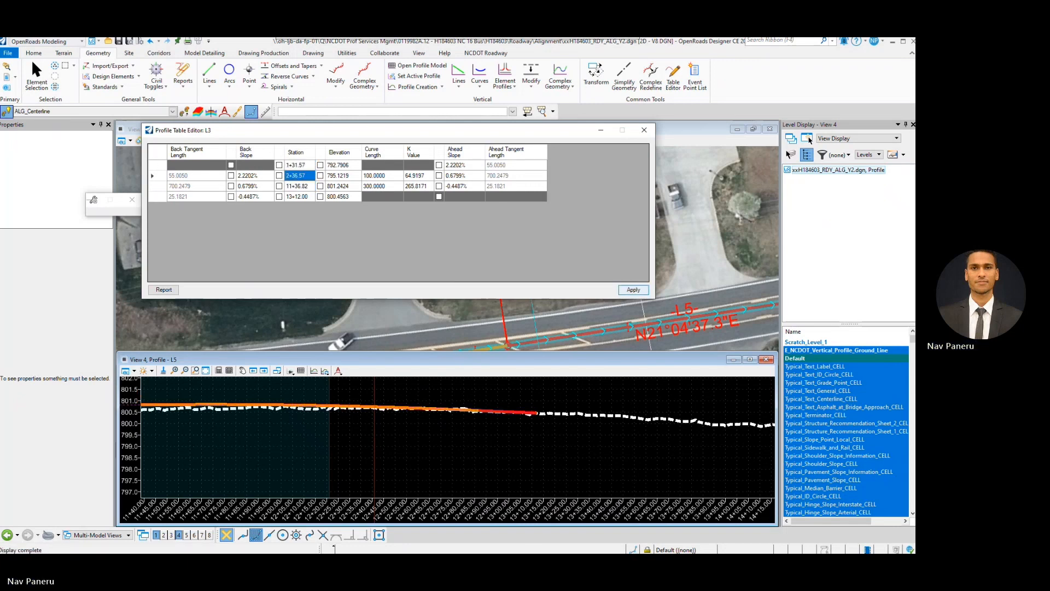
{"action": "left_click", "coordinate": [633, 290]}
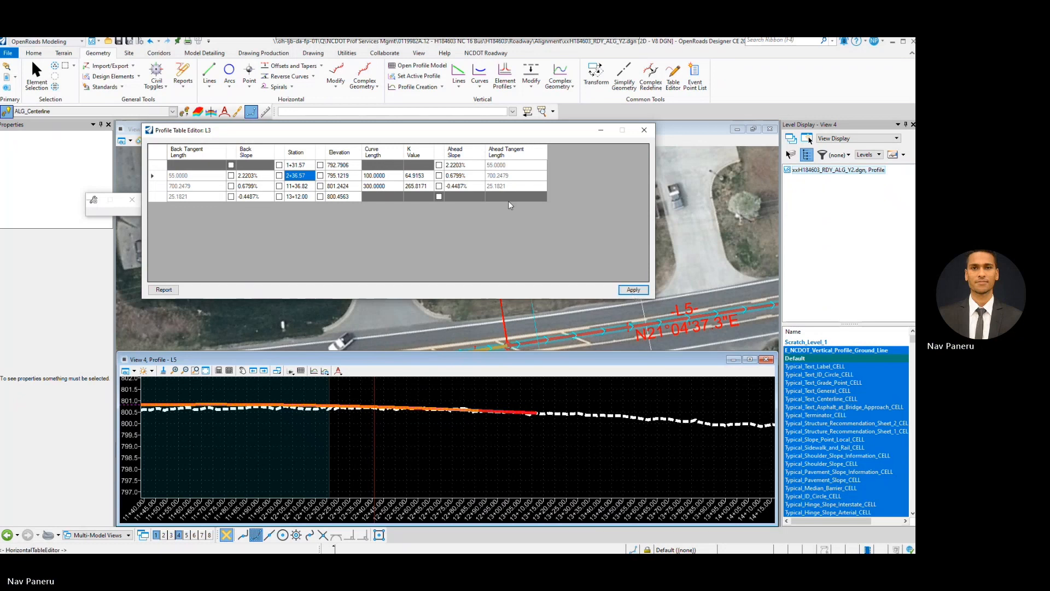
Set the station of the profile's third point to 11+36.57 and apply it.
{"action": "left_click", "coordinate": [305, 186]}
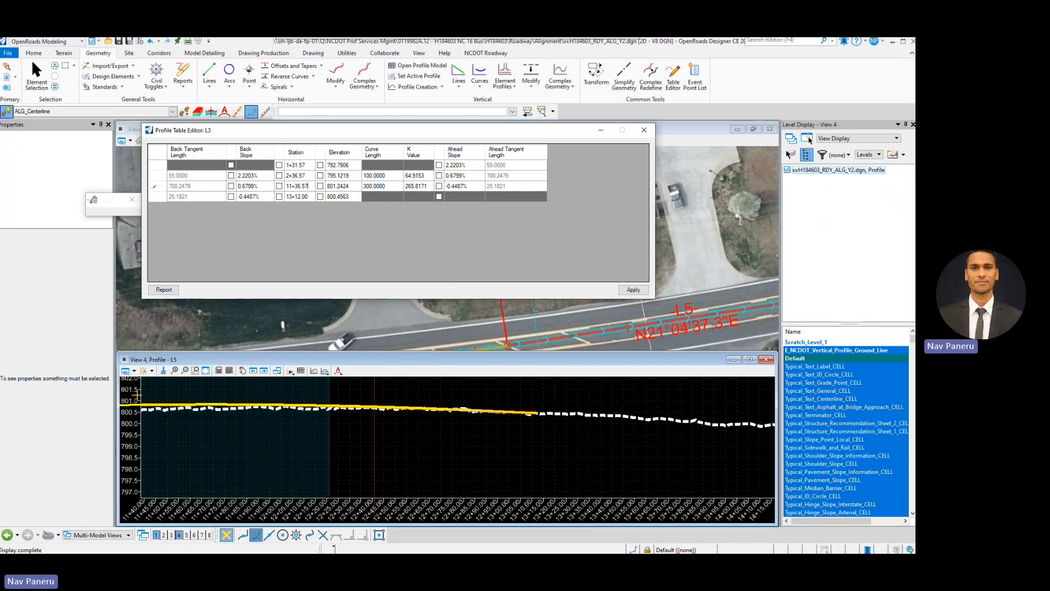
{"action": "key", "text": "Return"}
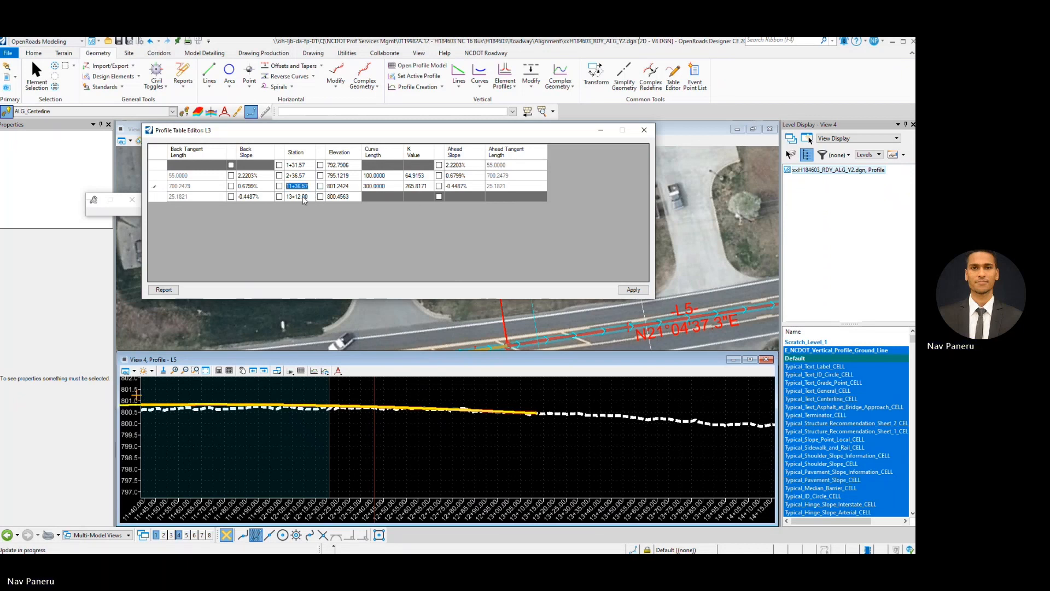
{"action": "left_click", "coordinate": [631, 290]}
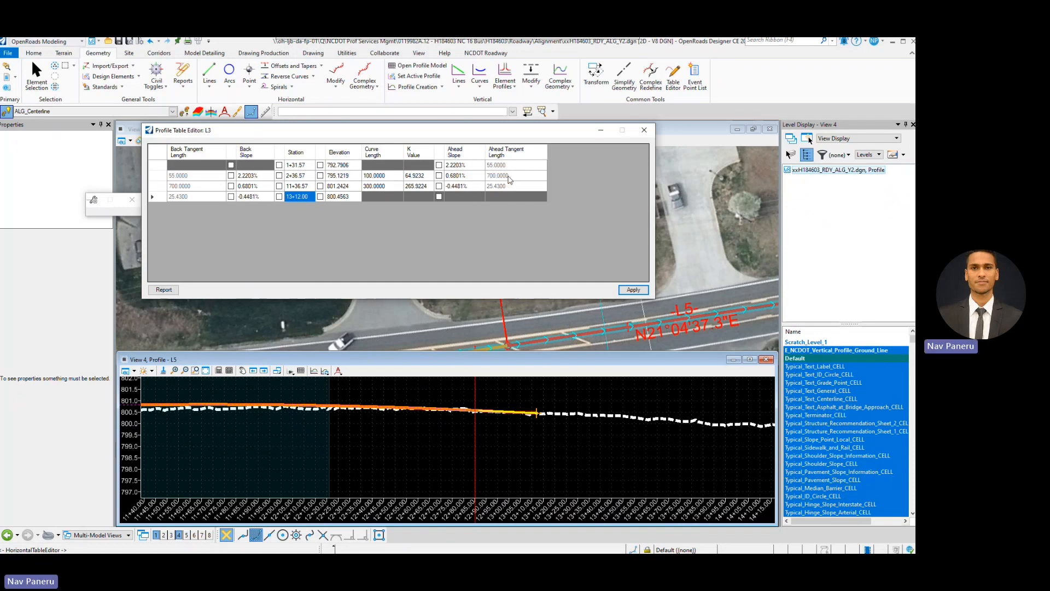
Lock the first point's station and elevation, set the back slopes at 2+36.57 and 11+36.57 to 2.22% and 0.68%, and apply.
{"action": "left_click", "coordinate": [256, 179]}
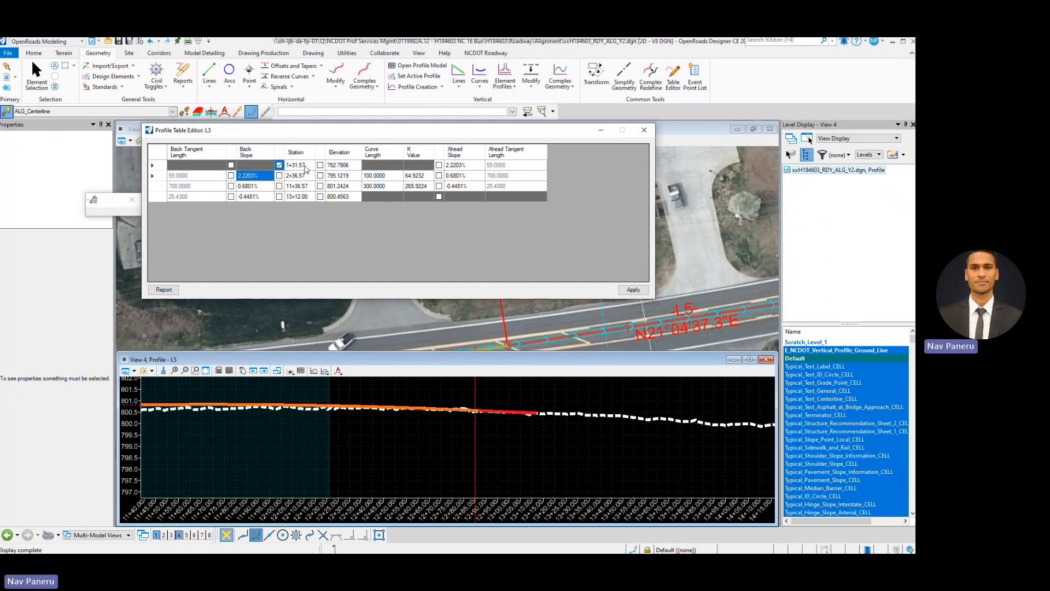
{"action": "left_click", "coordinate": [279, 166]}
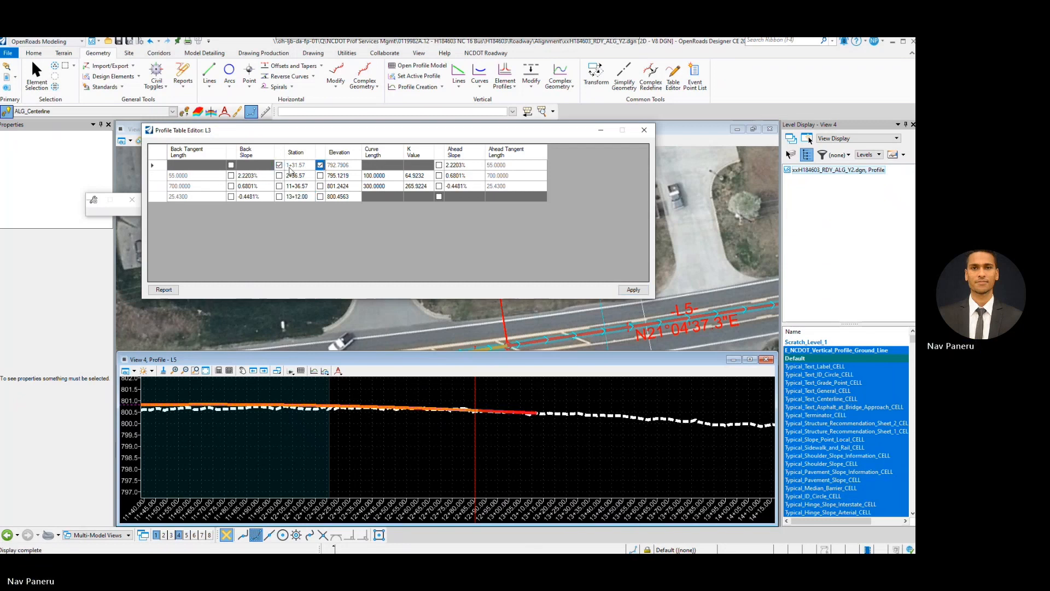
{"action": "left_click", "coordinate": [256, 177]}
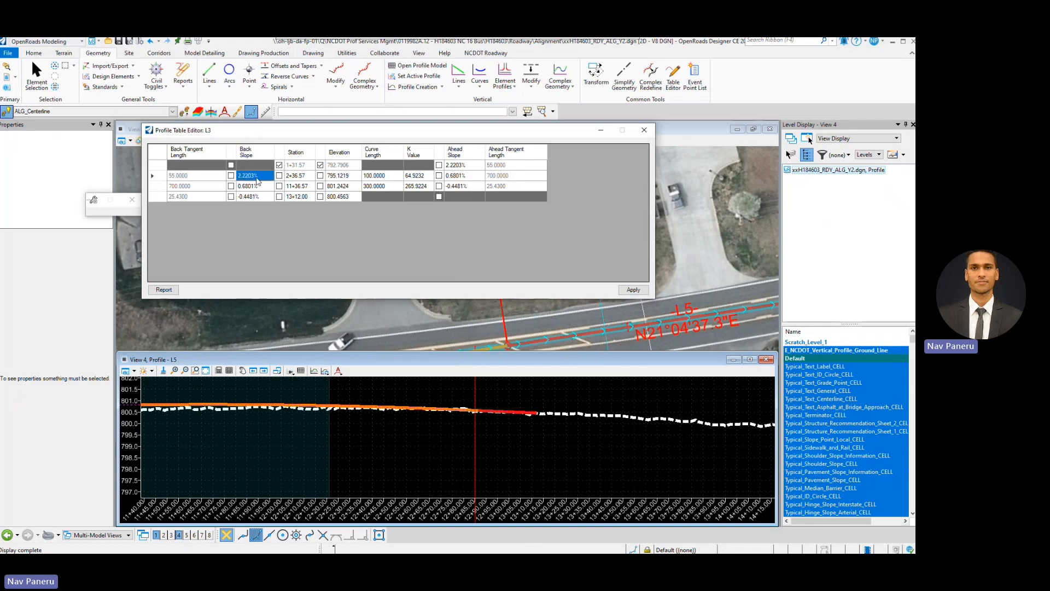
{"action": "type", "text": "2.22"}
{"action": "left_click", "coordinate": [252, 186]}
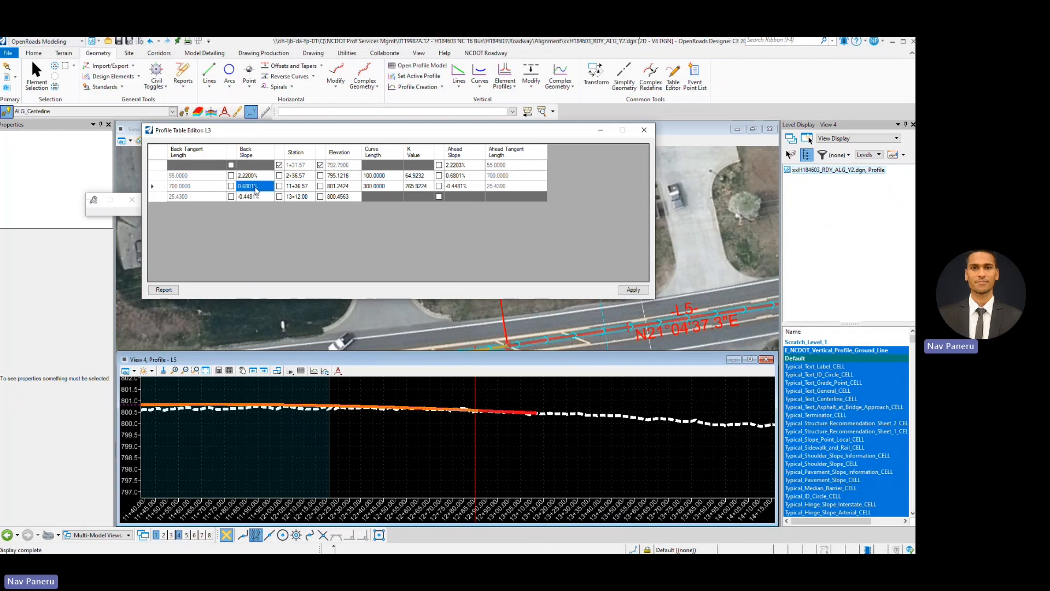
{"action": "type", "text": "0.68"}
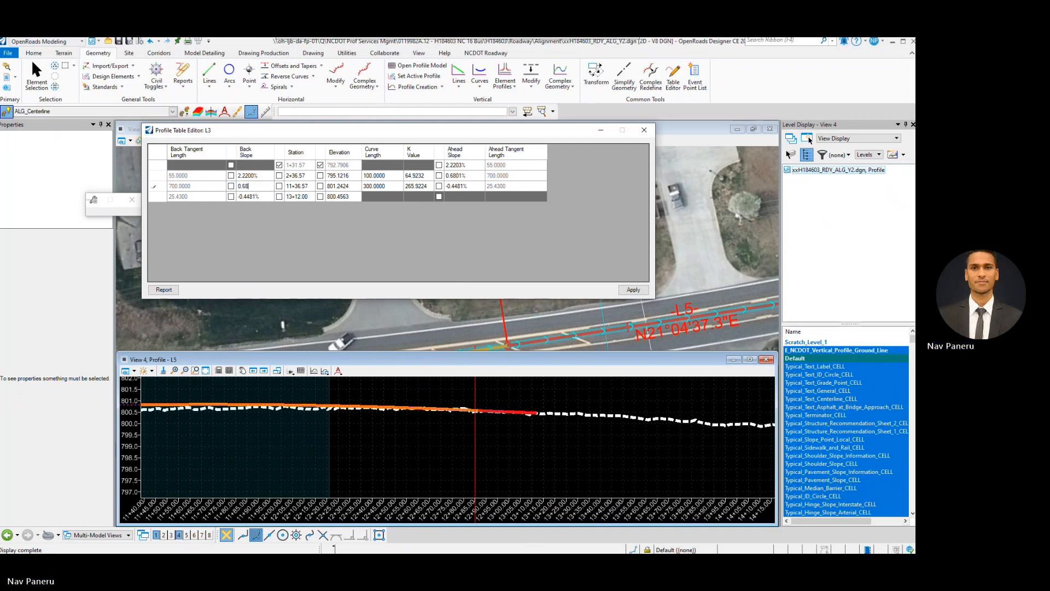
{"action": "left_click", "coordinate": [267, 200]}
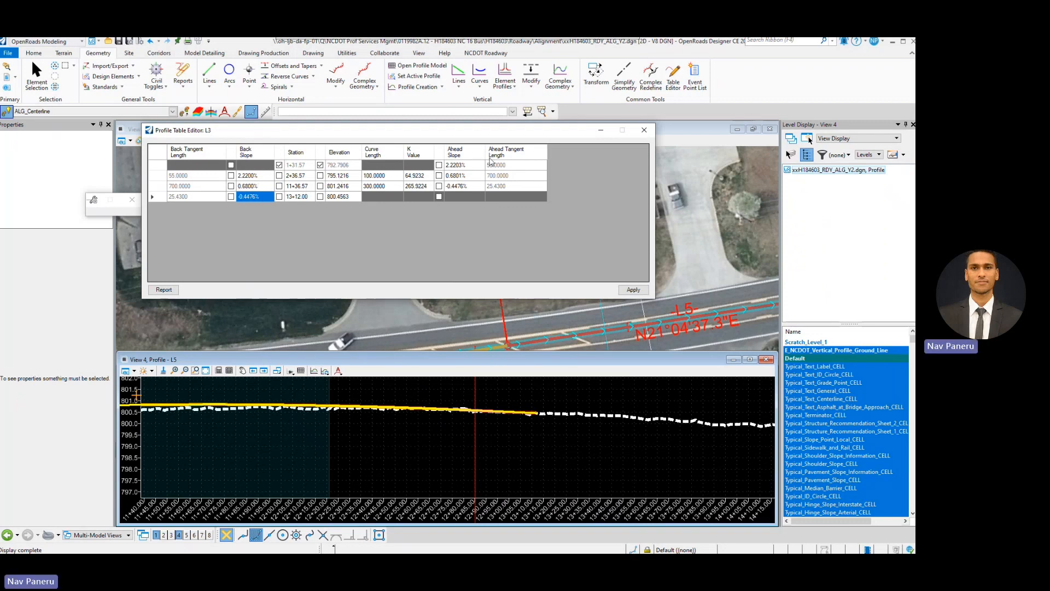
{"action": "left_click", "coordinate": [634, 290]}
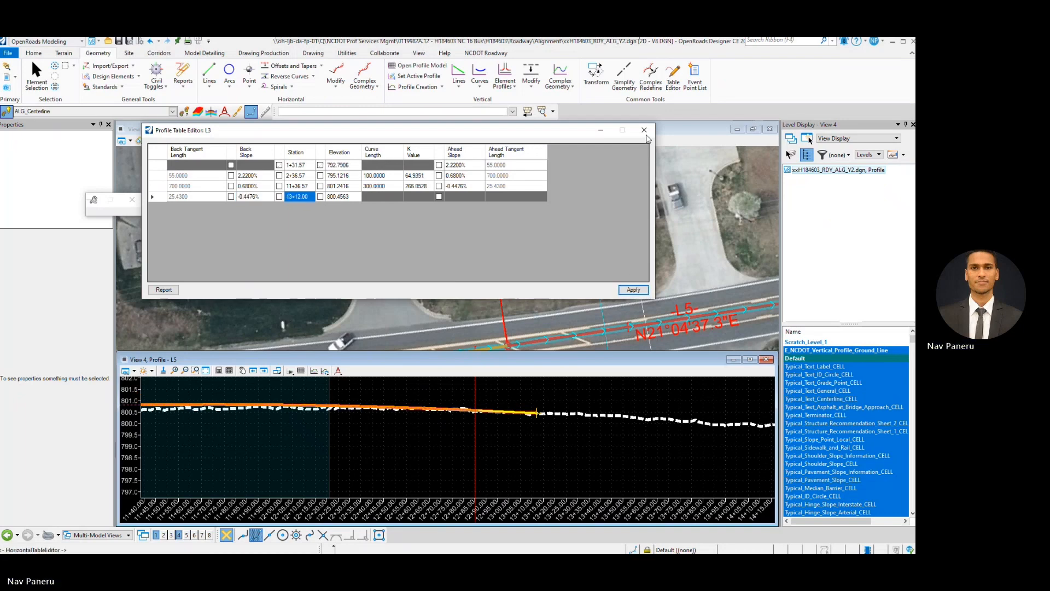
Close the profile table editor and examine the full profile against the existing ground from start to end.
{"action": "left_click", "coordinate": [644, 131]}
{"action": "scroll", "coordinate": [419, 254], "scroll_direction": "up", "scroll_amount": 2}
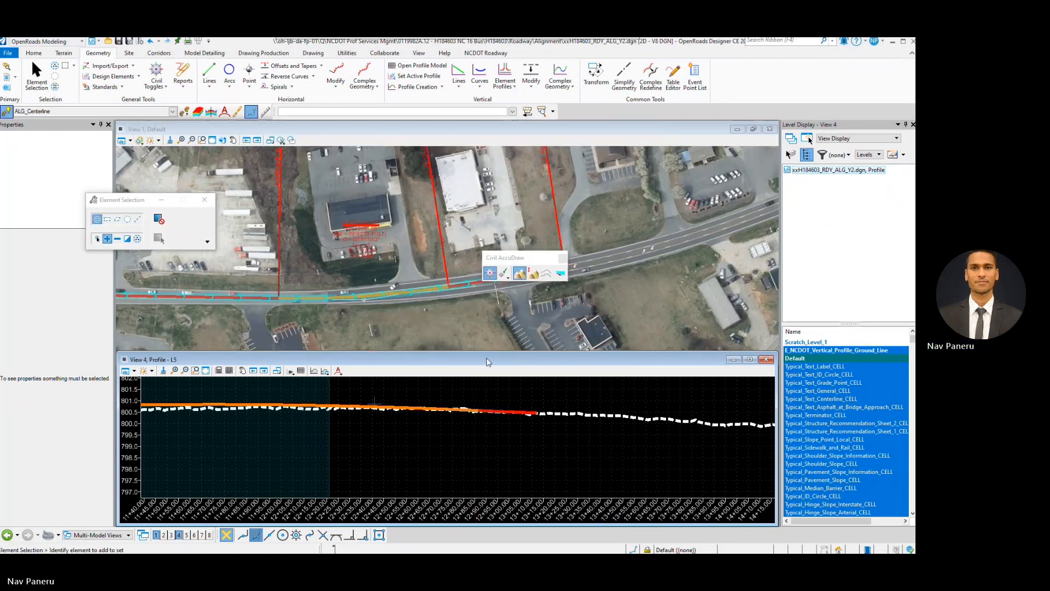
{"action": "scroll", "coordinate": [494, 397], "scroll_direction": "down", "scroll_amount": 4}
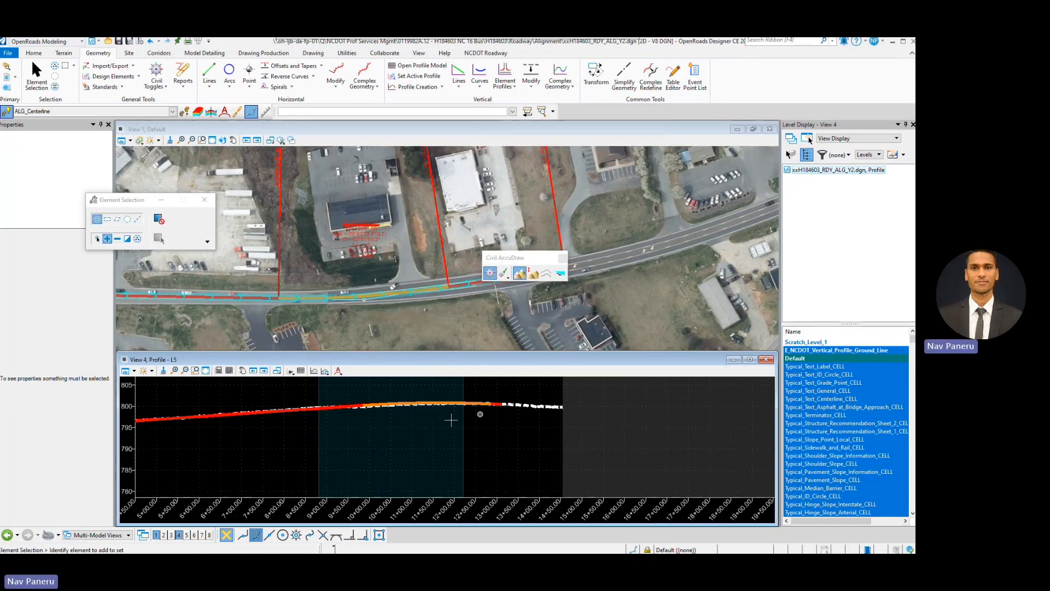
{"action": "scroll", "coordinate": [499, 417], "scroll_direction": "down", "scroll_amount": 3}
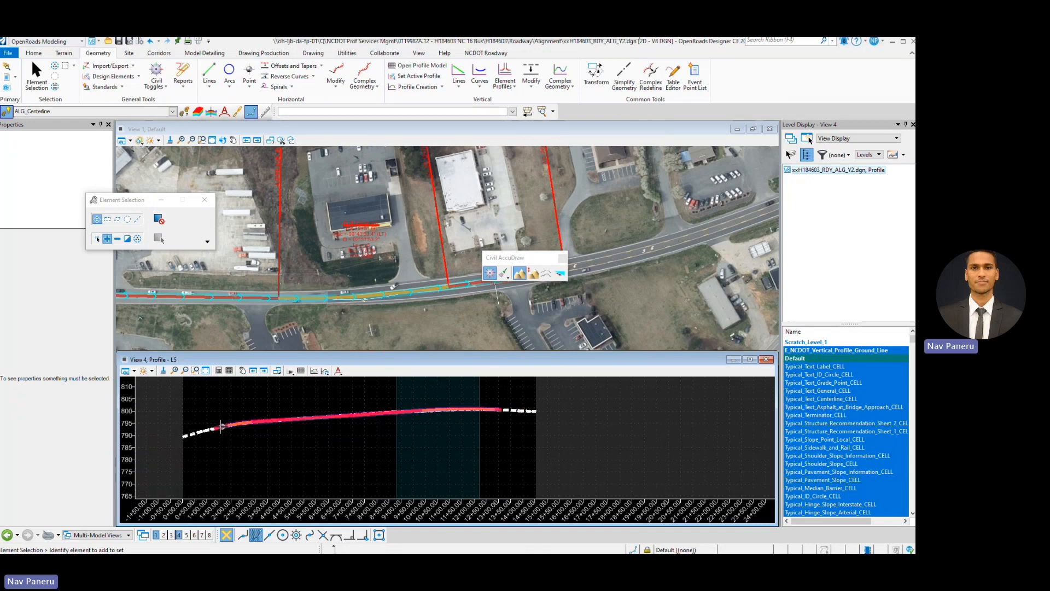
{"action": "scroll", "coordinate": [213, 429], "scroll_direction": "up", "scroll_amount": 6}
{"action": "scroll", "coordinate": [233, 424], "scroll_direction": "down", "scroll_amount": 3}
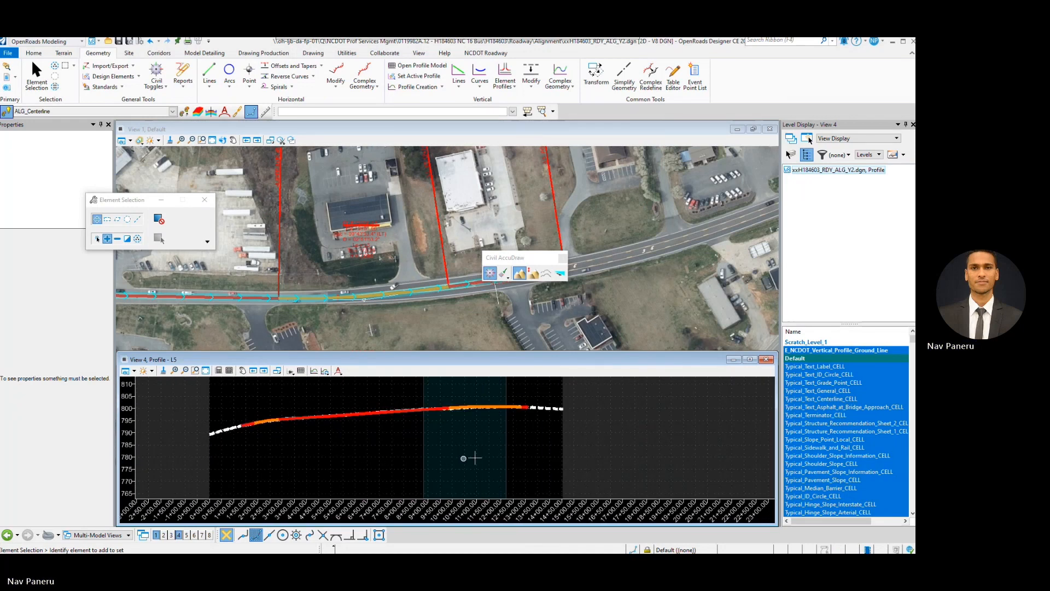
{"action": "scroll", "coordinate": [539, 409], "scroll_direction": "up", "scroll_amount": 5}
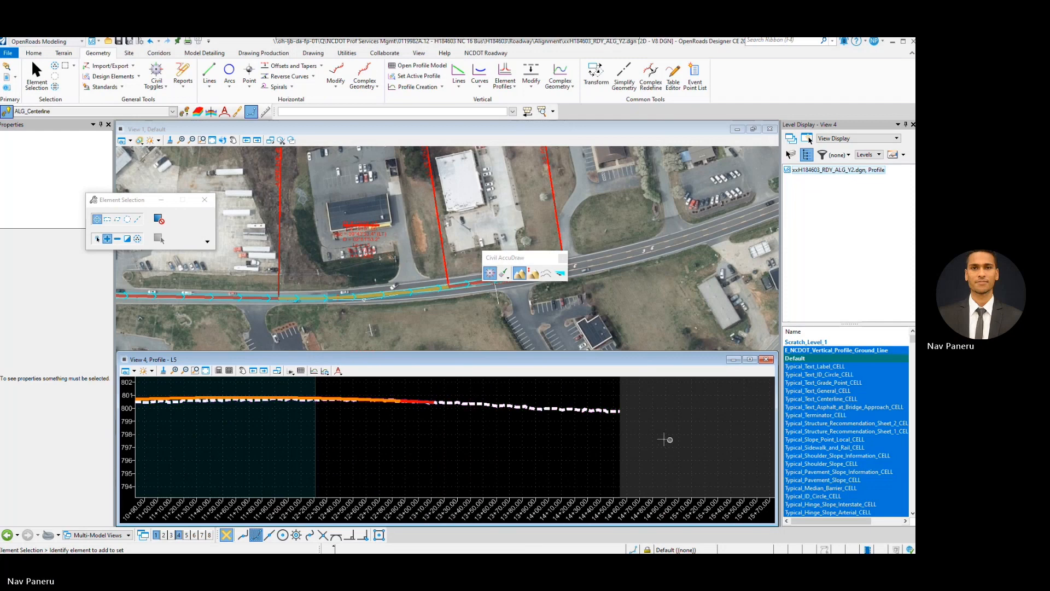
Set the Y2 complex profile as the active profile of its alignment.
{"action": "scroll", "coordinate": [662, 439], "scroll_direction": "down", "scroll_amount": 3}
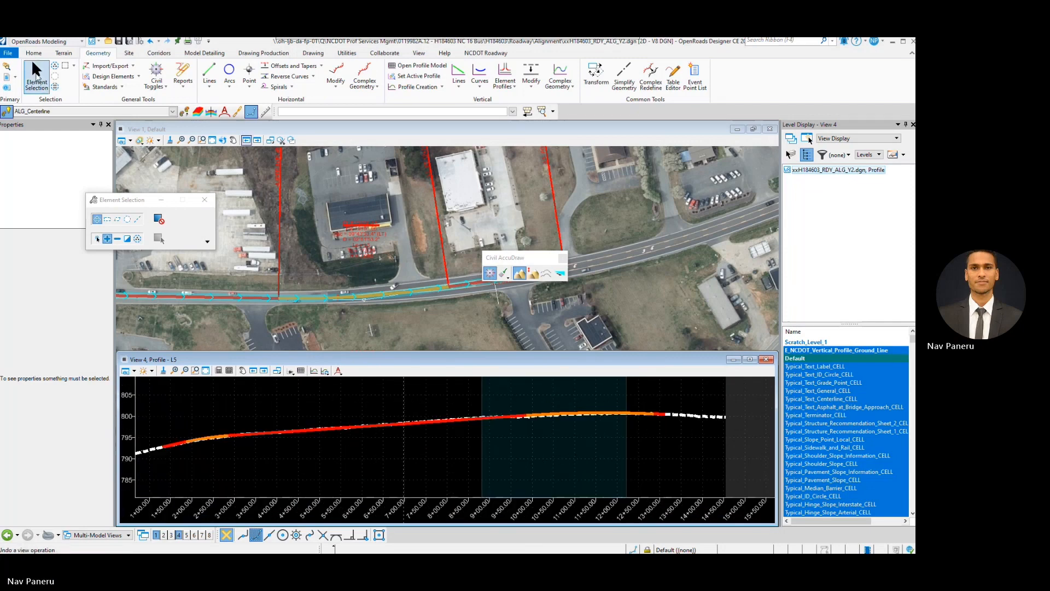
{"action": "scroll", "coordinate": [323, 429], "scroll_direction": "up", "scroll_amount": 8}
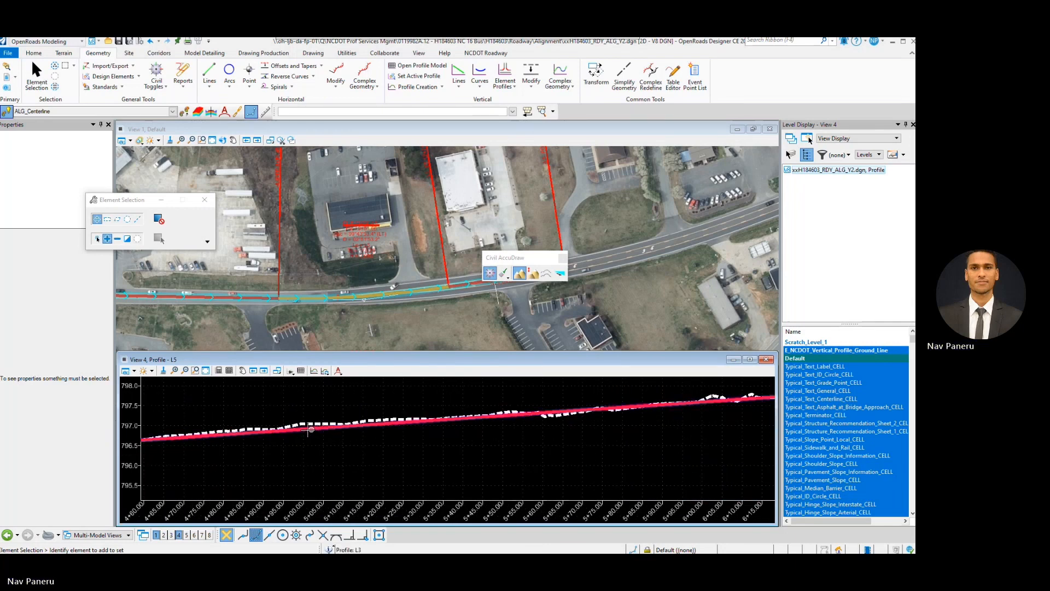
{"action": "right_click", "coordinate": [310, 429]}
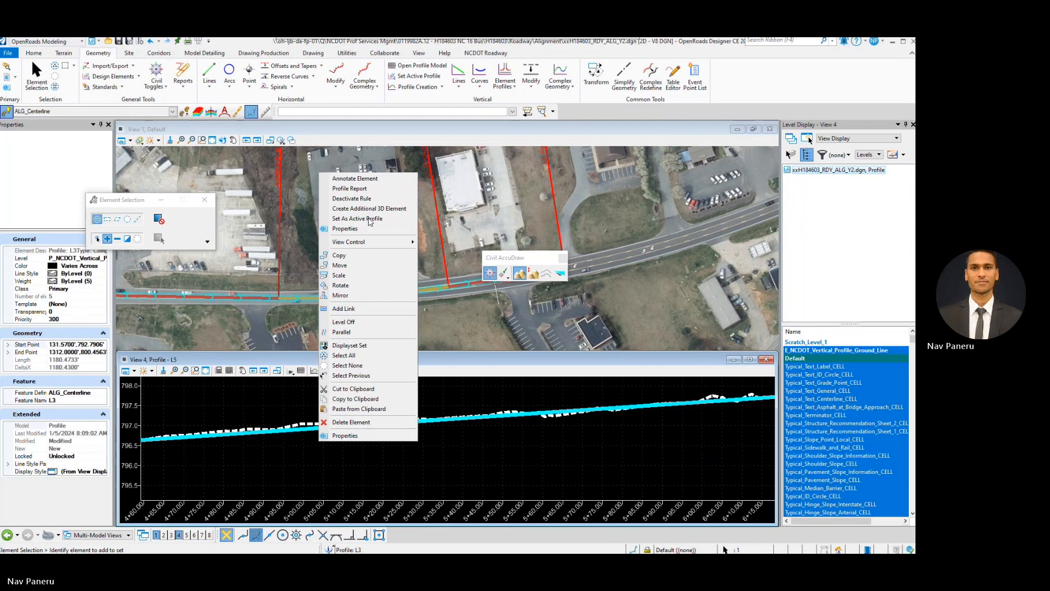
{"action": "left_click", "coordinate": [369, 218]}
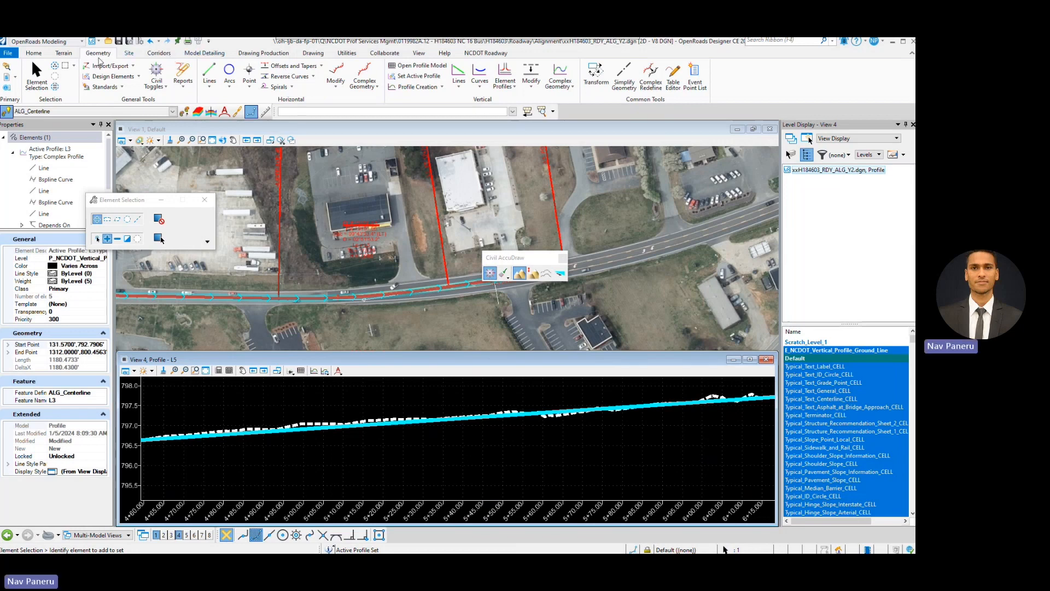
Run Analyze Point on the Y2 centerline alignment in the plan view to read its station, elevation and slope.
{"action": "left_click", "coordinate": [64, 53]}
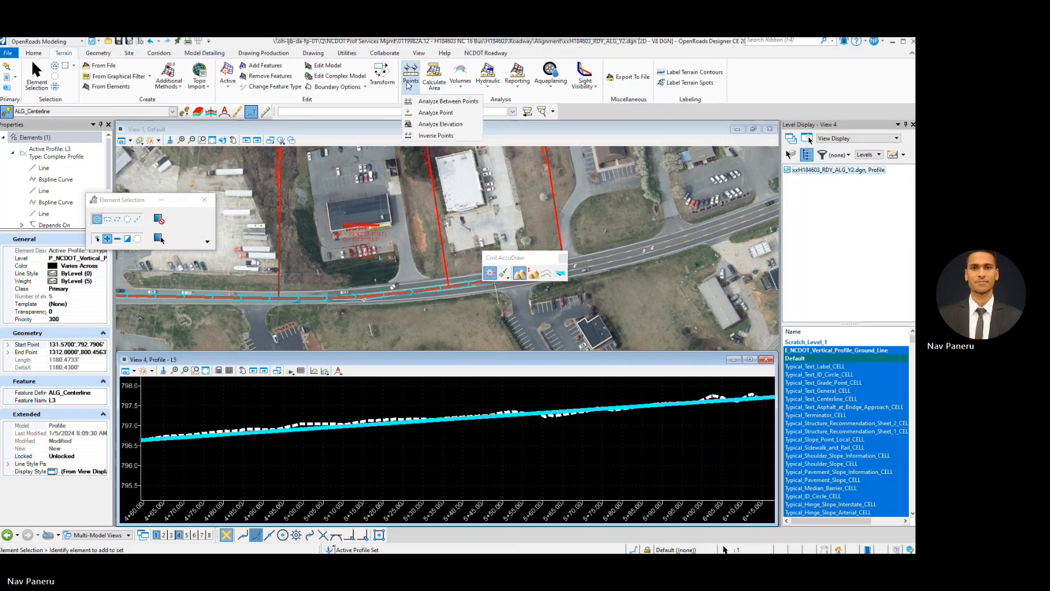
{"action": "left_click", "coordinate": [427, 114]}
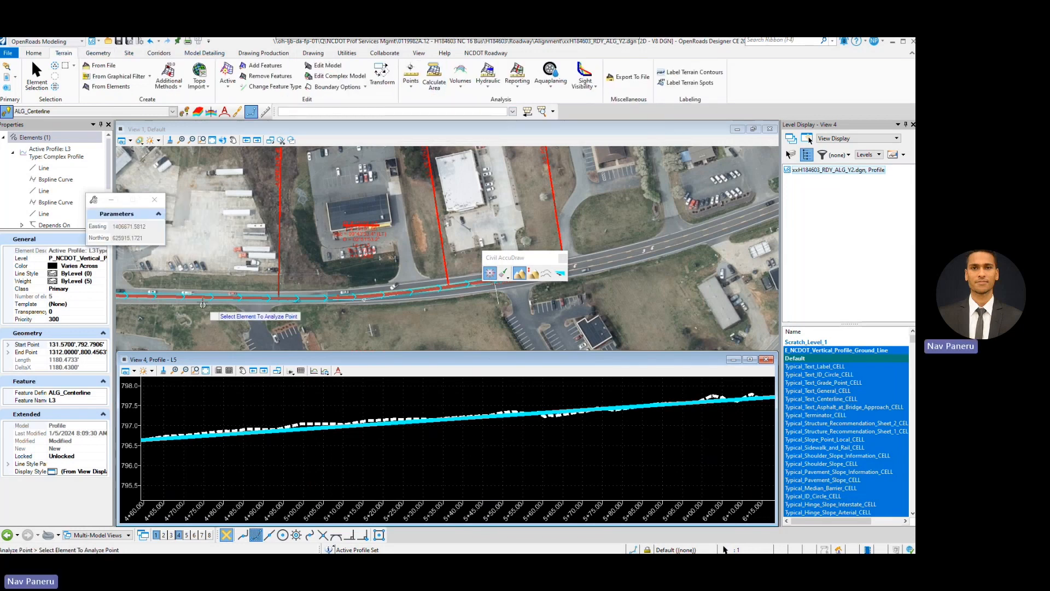
{"action": "scroll", "coordinate": [203, 304], "scroll_direction": "up", "scroll_amount": 3}
{"action": "left_click", "coordinate": [261, 294]}
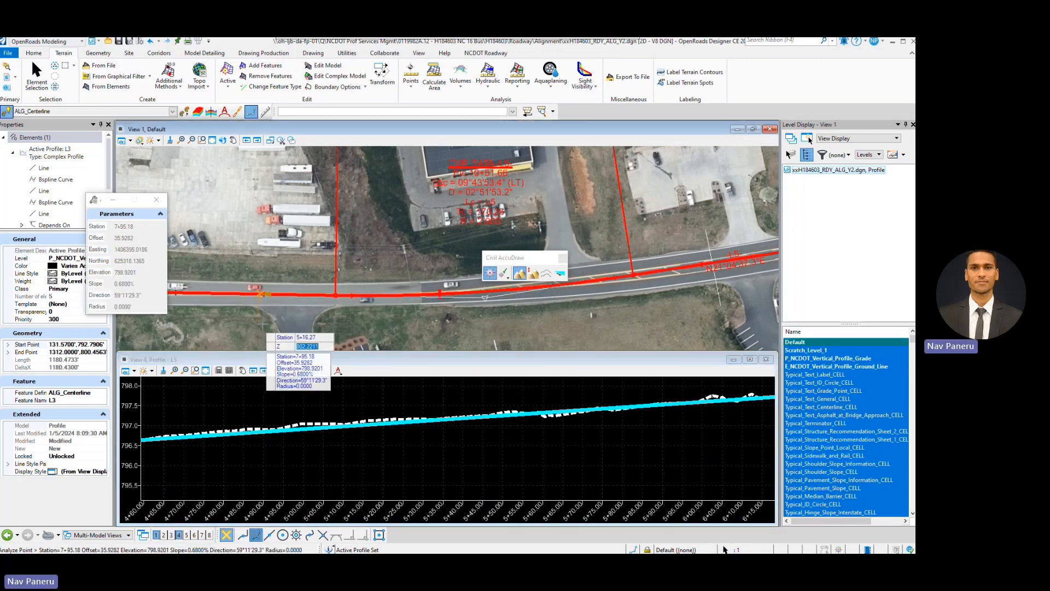